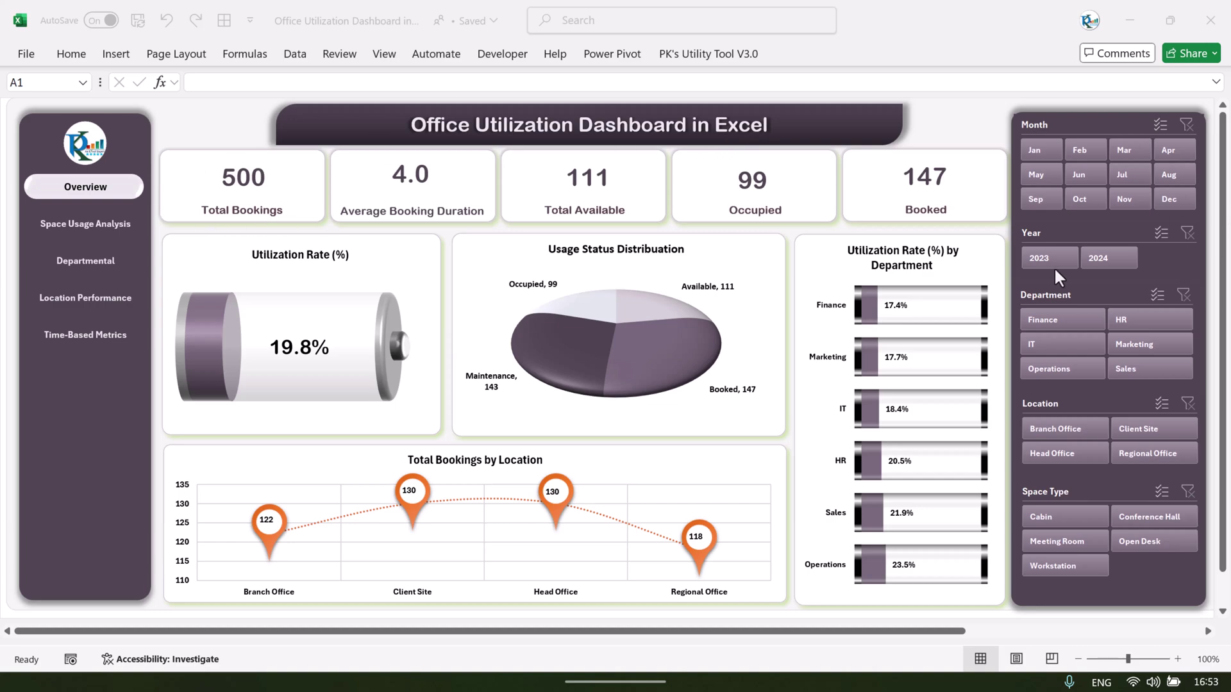
# Step: Filter the Overview dashboard to 2023 in the Year slicer, dropping Total Bookings to 257
pyautogui.click(1098, 259)
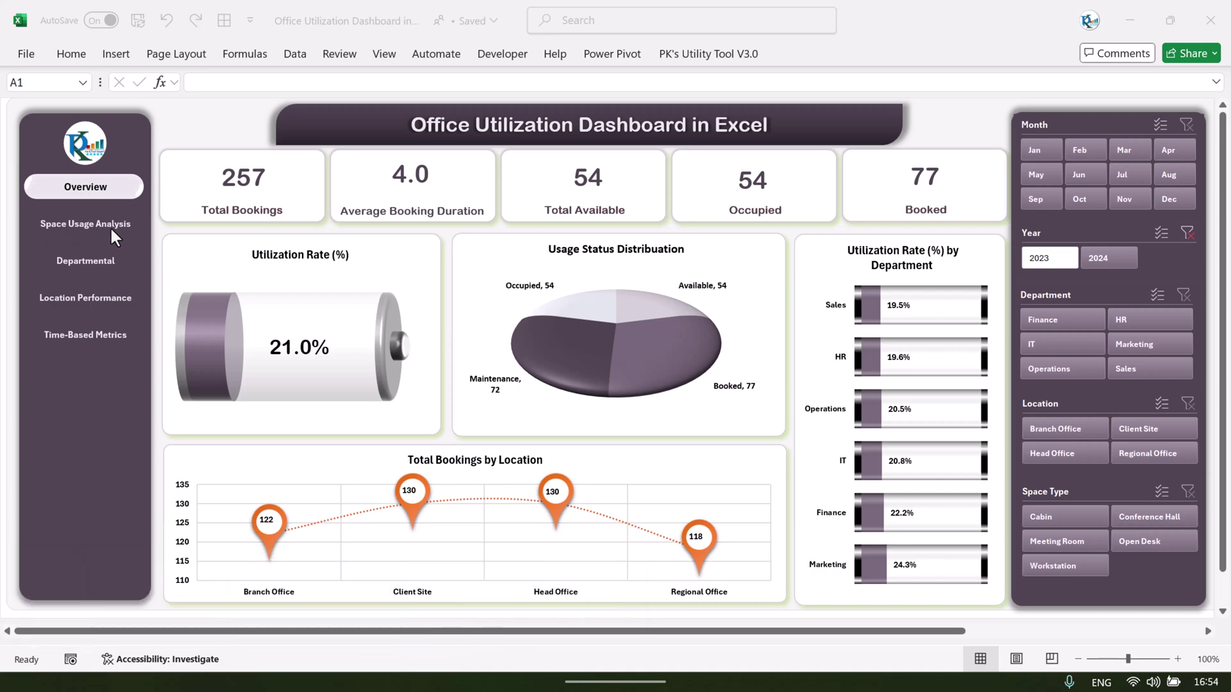
pyautogui.click(91, 232)
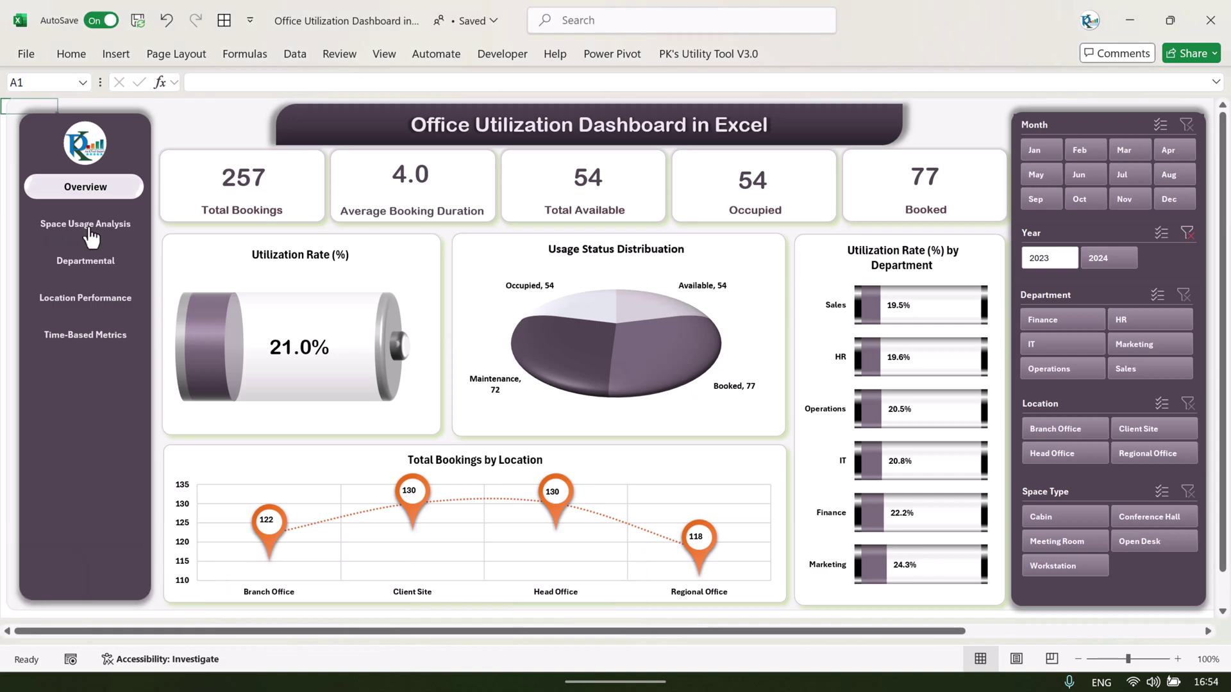
# Step: Switch from the Overview to the Space Usage Analysis page using the sidebar
pyautogui.click(89, 232)
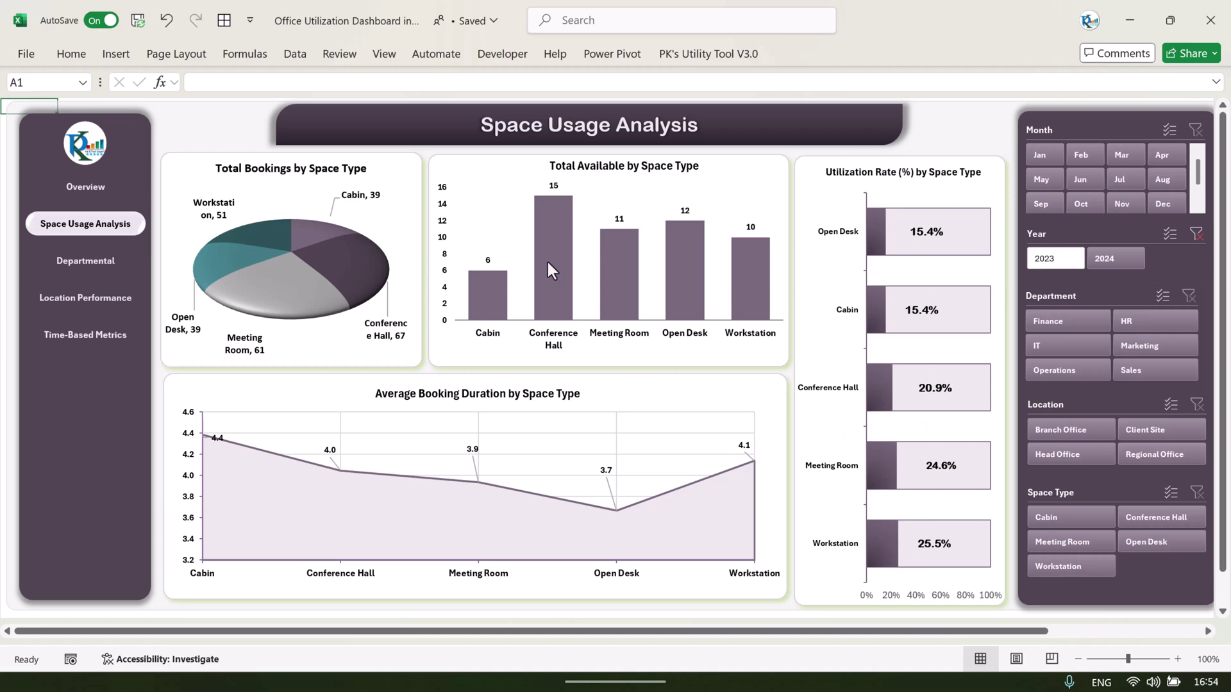
# Step: On Departmental Utilization, test the Branch Office and Head Office location filters, then clear them
pyautogui.click(91, 275)
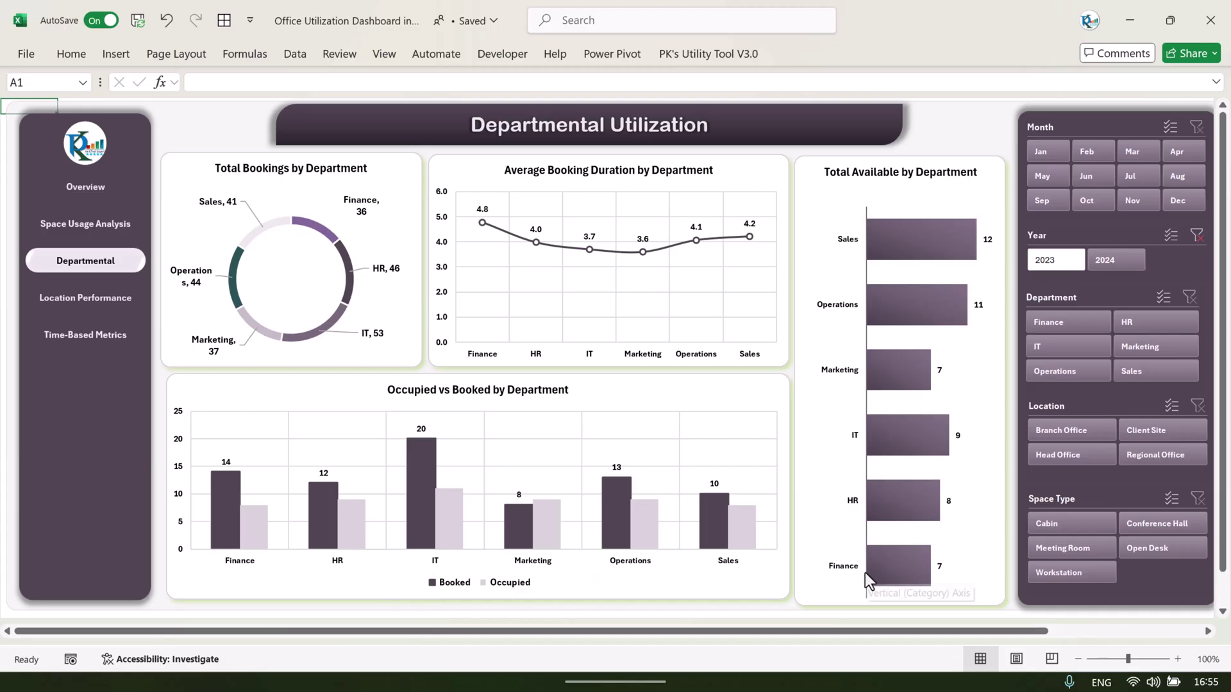
pyautogui.click(1076, 432)
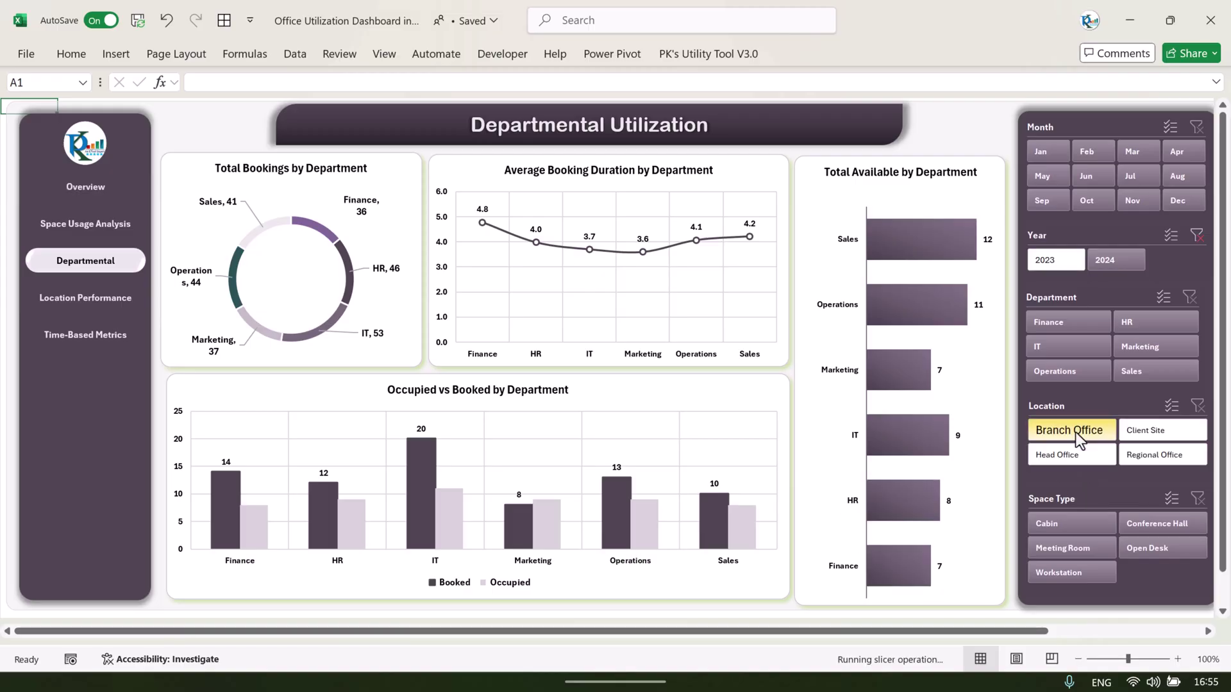
pyautogui.click(1154, 452)
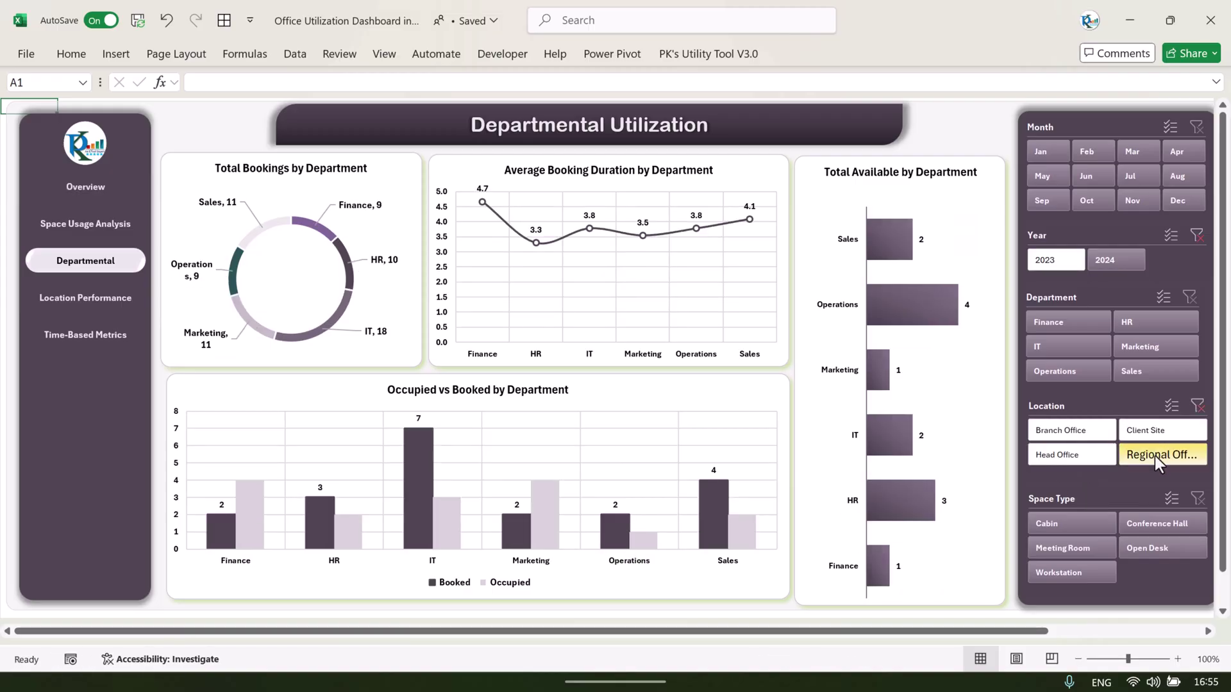
pyautogui.click(1089, 455)
pyautogui.click(1195, 404)
# Step: Try the Cabin, Conference Hall and Meeting Room space type filters, then go to Location Performance
pyautogui.click(1071, 524)
pyautogui.click(1163, 526)
pyautogui.click(1090, 548)
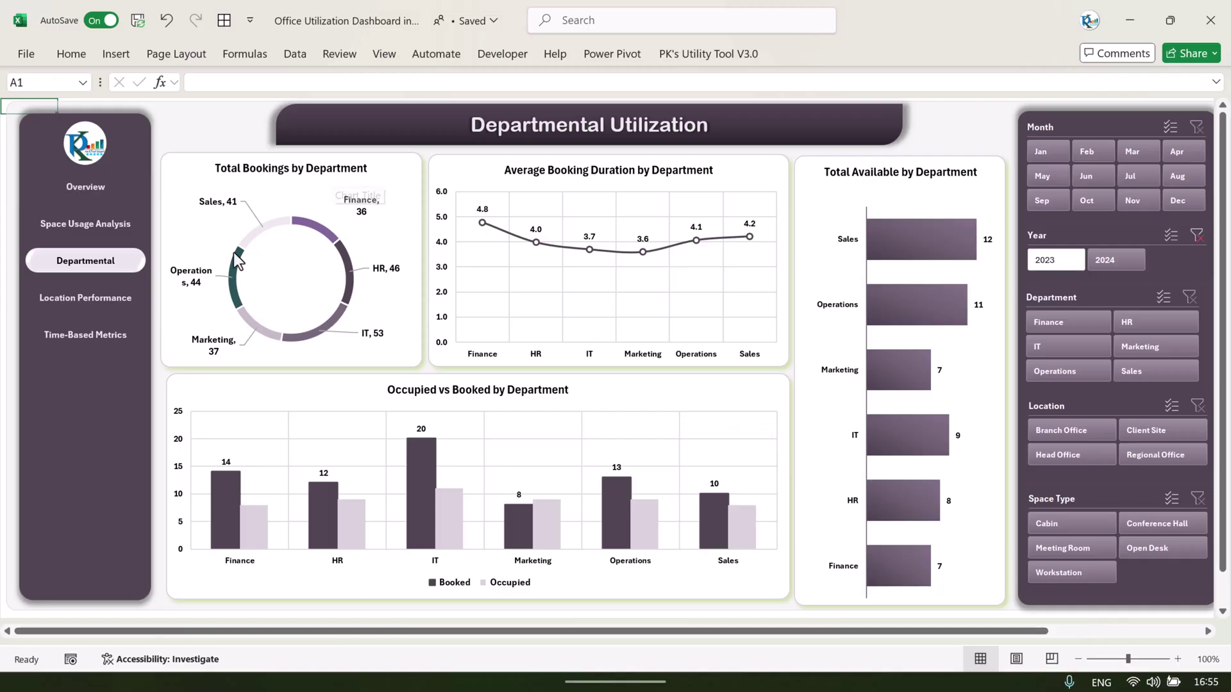
pyautogui.click(90, 305)
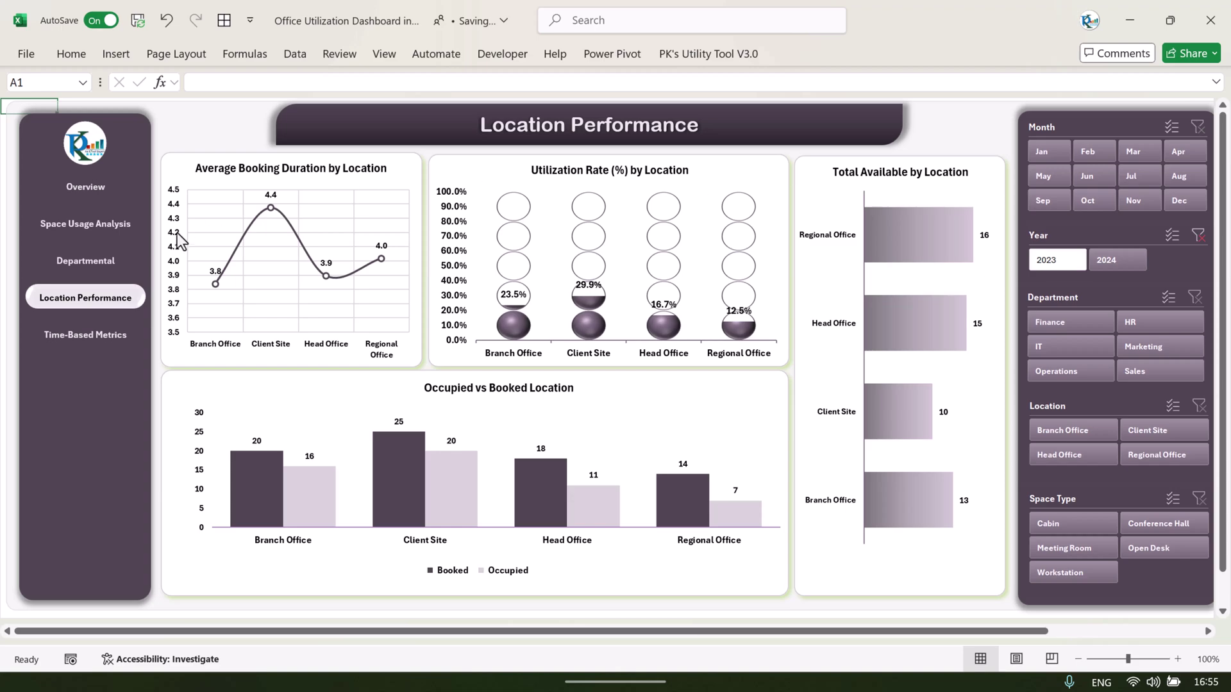
# Step: Go from Location Performance to the Time-Based Metrics page for 2023
pyautogui.click(88, 347)
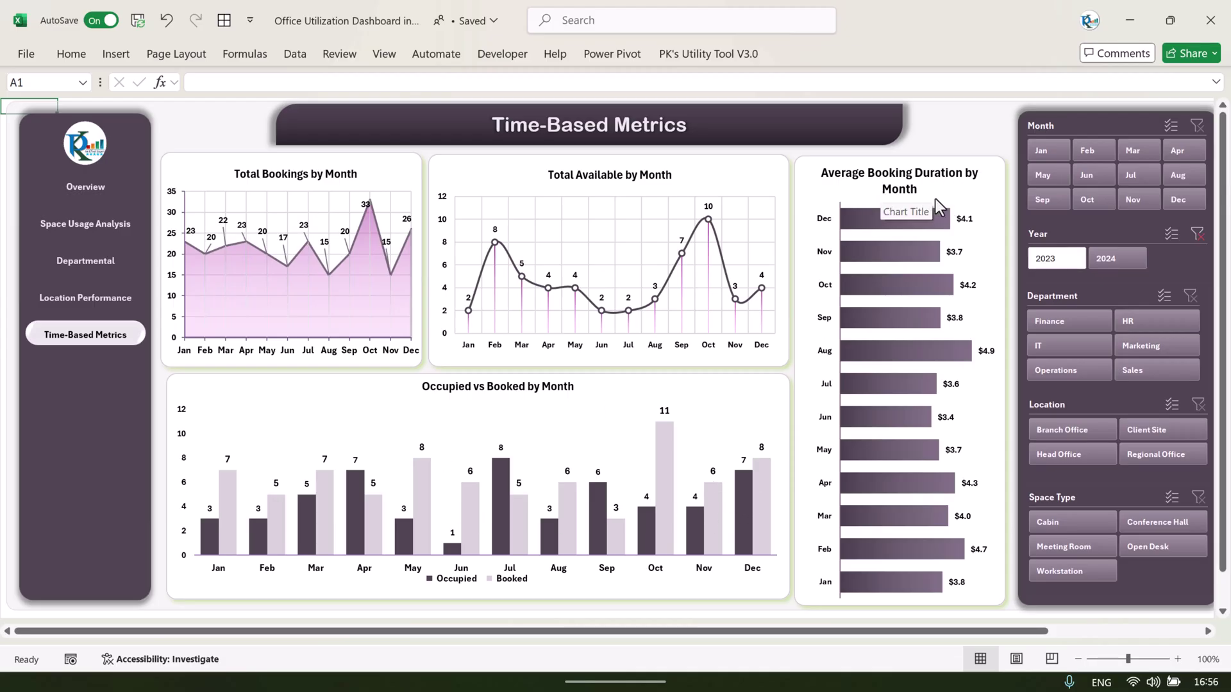
# Step: Step back through Location Performance, Departmental and Space Usage Analysis to the Overview page
pyautogui.scroll(-1, 564, 424)
pyautogui.scroll(1, 563, 419)
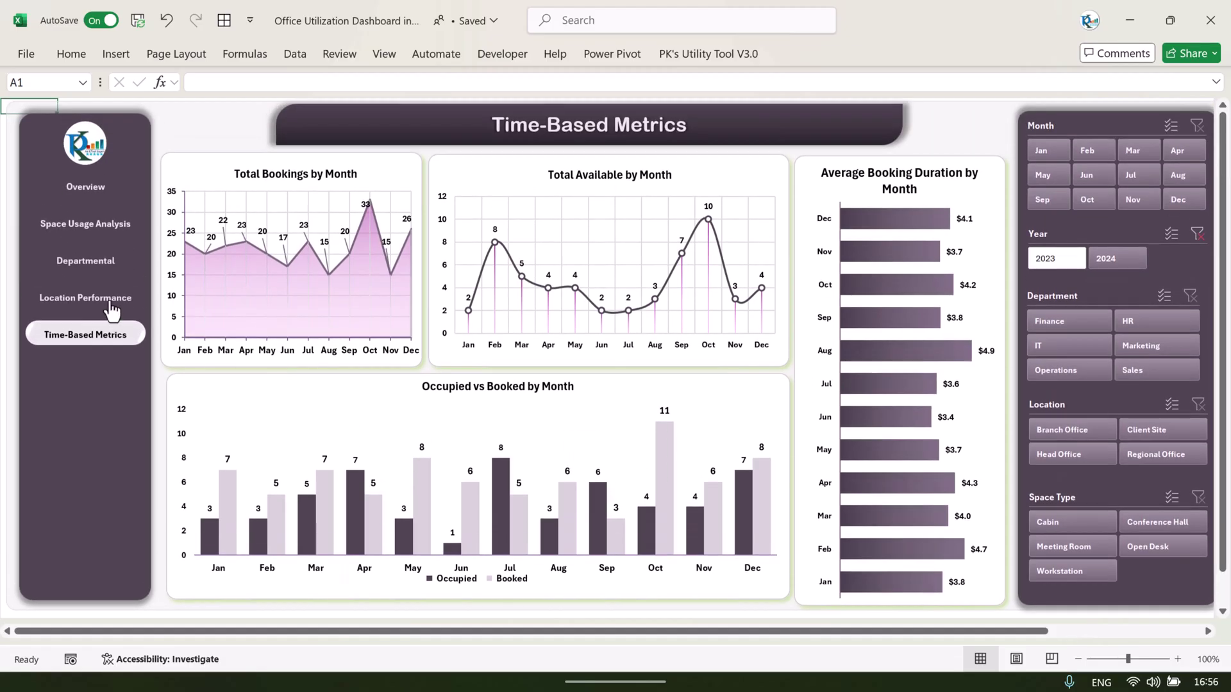
pyautogui.click(110, 299)
pyautogui.click(118, 262)
pyautogui.click(90, 224)
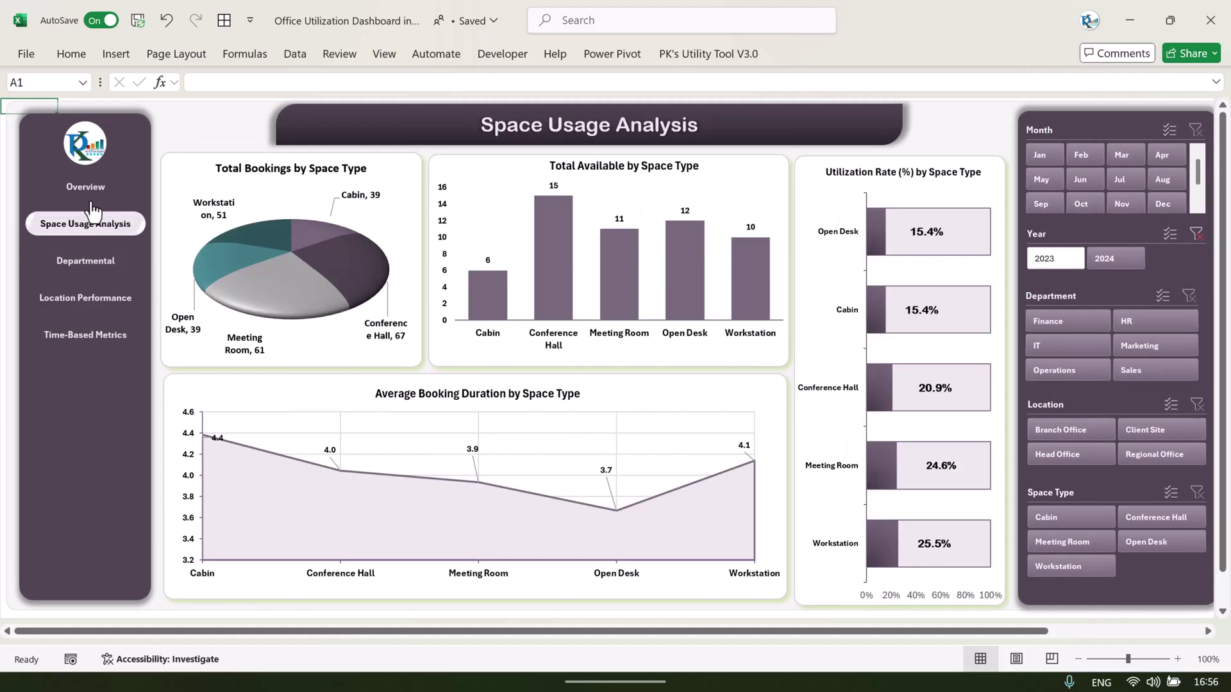
pyautogui.click(92, 189)
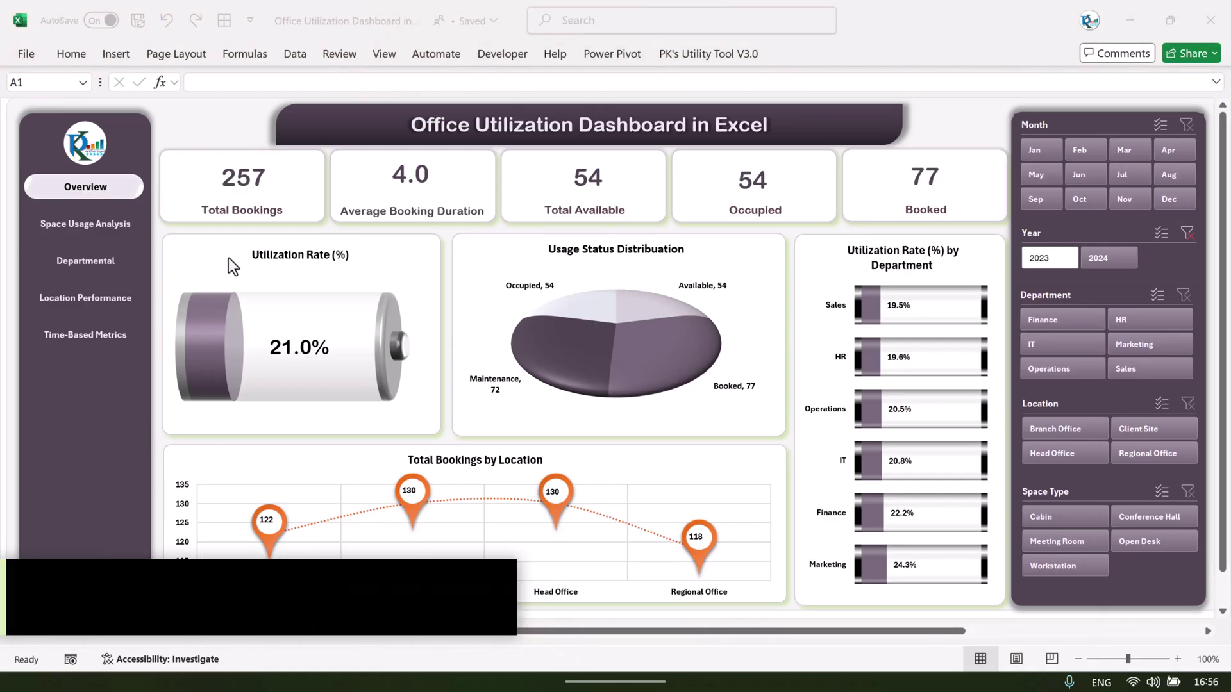
pyautogui.click(26, 54)
# Step: Enable Show sheet tabs in Advanced options, then flip to the Space Usage Analysis and Departmental sheets
pyautogui.click(75, 636)
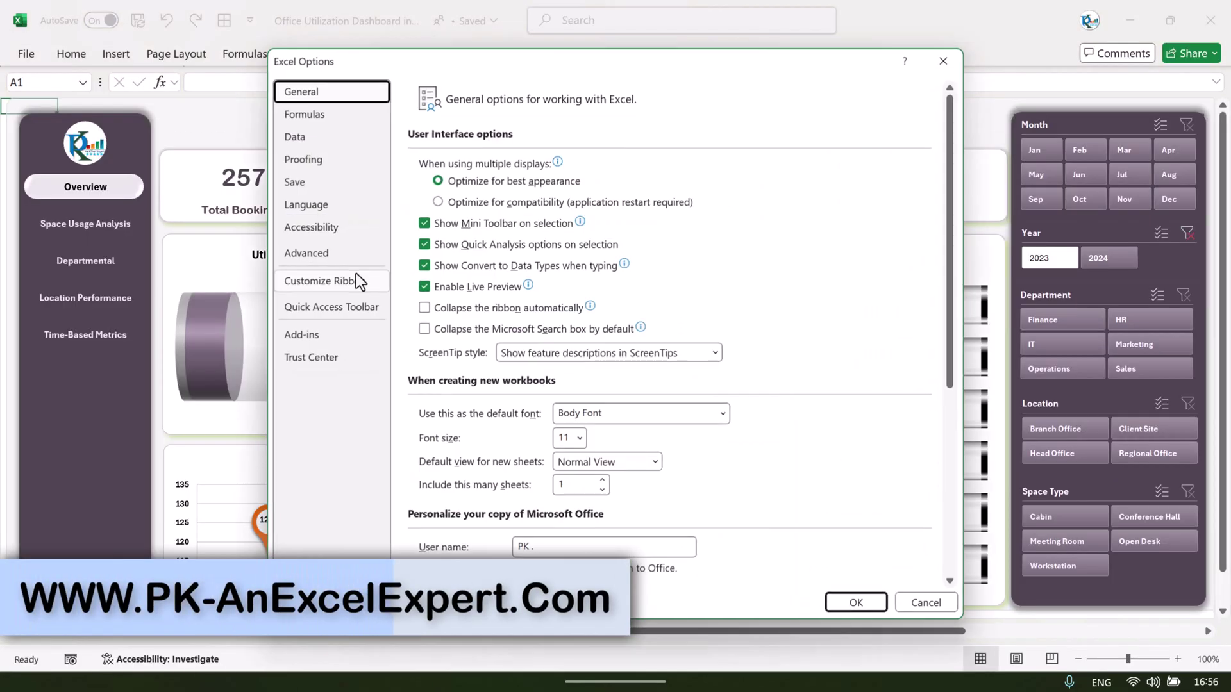
pyautogui.click(317, 255)
pyautogui.moveTo(948, 148); pyautogui.dragTo(931, 397)
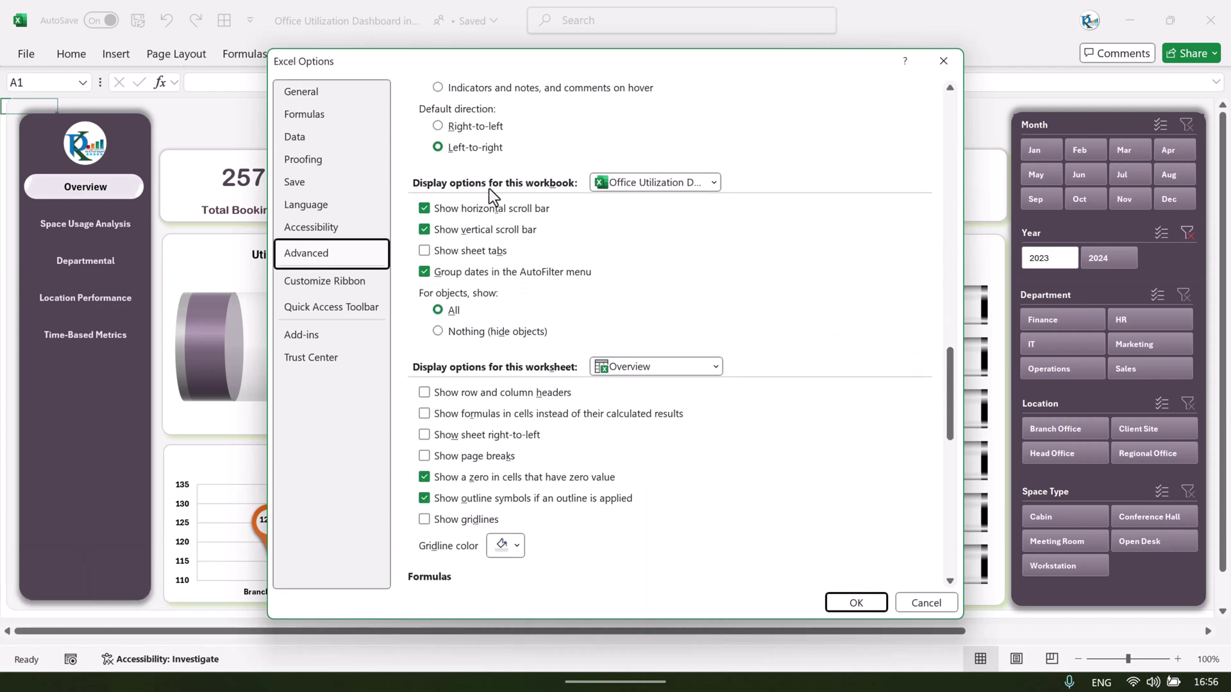
pyautogui.click(433, 254)
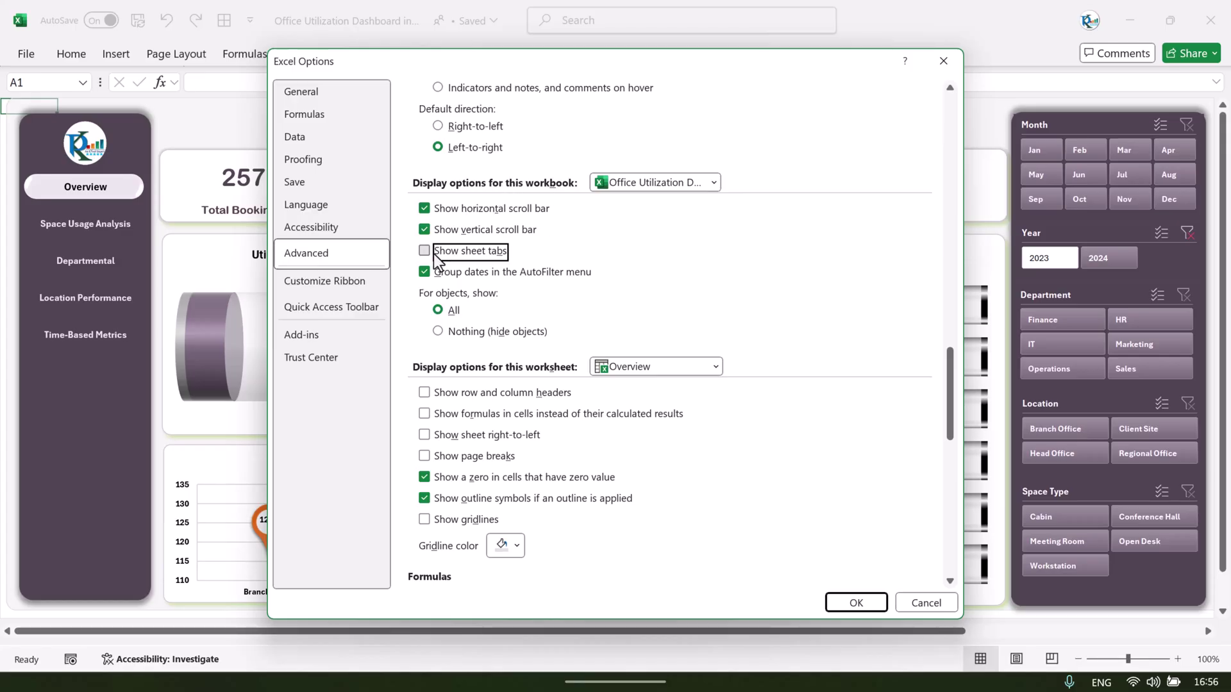
pyautogui.click(855, 601)
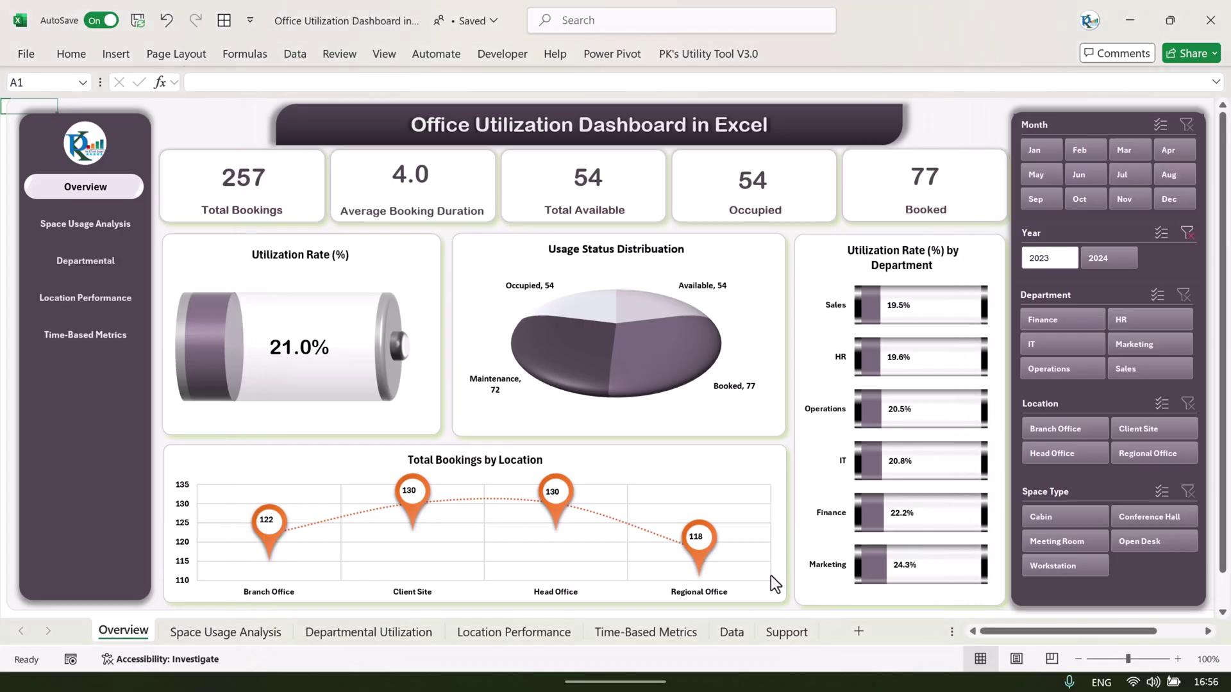
pyautogui.click(236, 633)
pyautogui.click(359, 633)
# Step: Move through the Location Performance and Time-Based Metrics sheets to the Data sheet
pyautogui.click(510, 634)
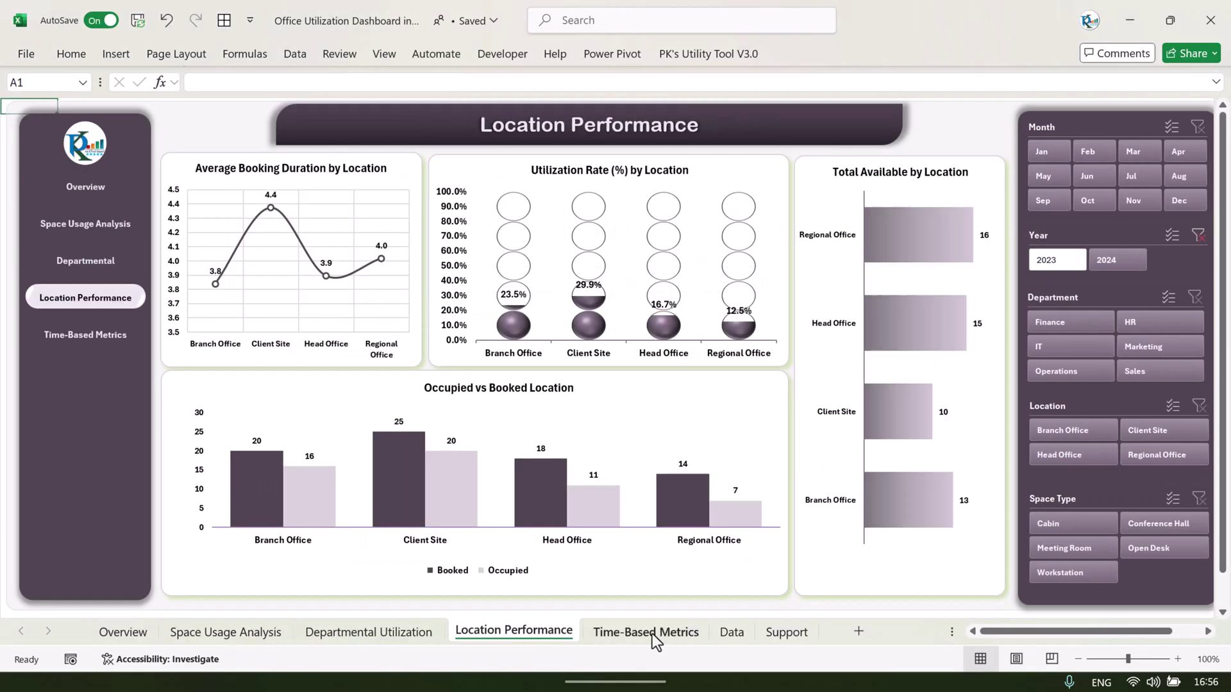
pyautogui.click(652, 633)
pyautogui.click(731, 633)
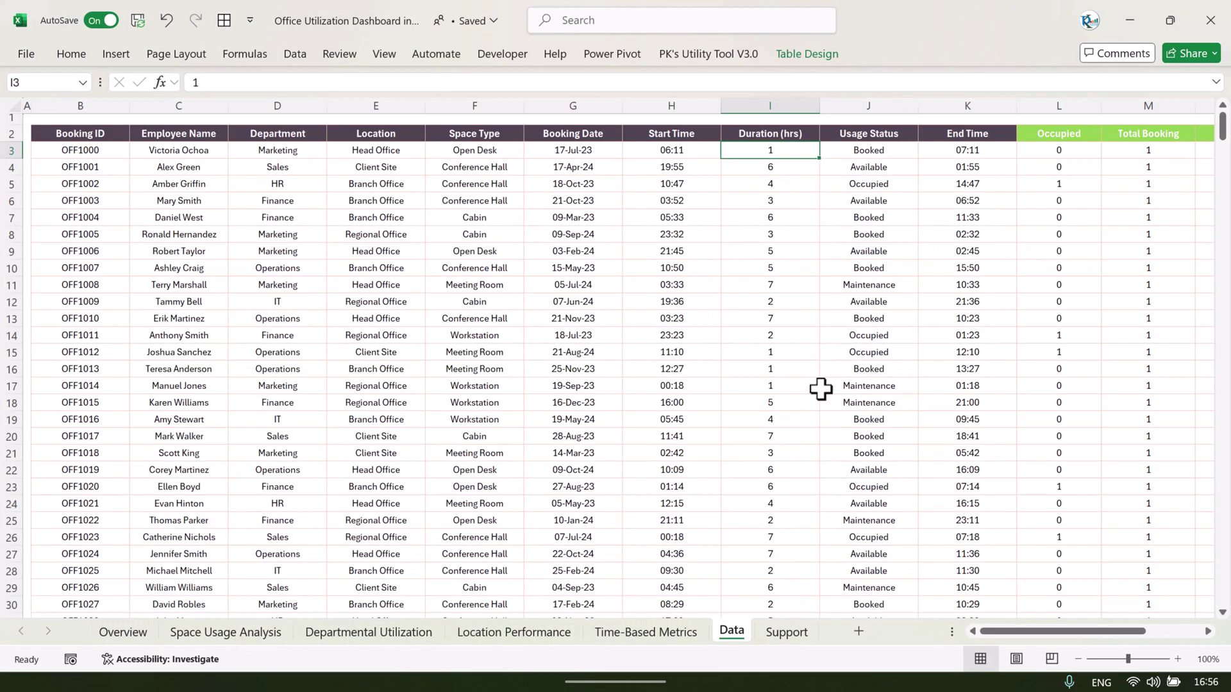
# Step: Select sample booking IDs, names, departments, locations, space types, dates and start times in columns B–H
pyautogui.moveTo(92, 149); pyautogui.dragTo(84, 346)
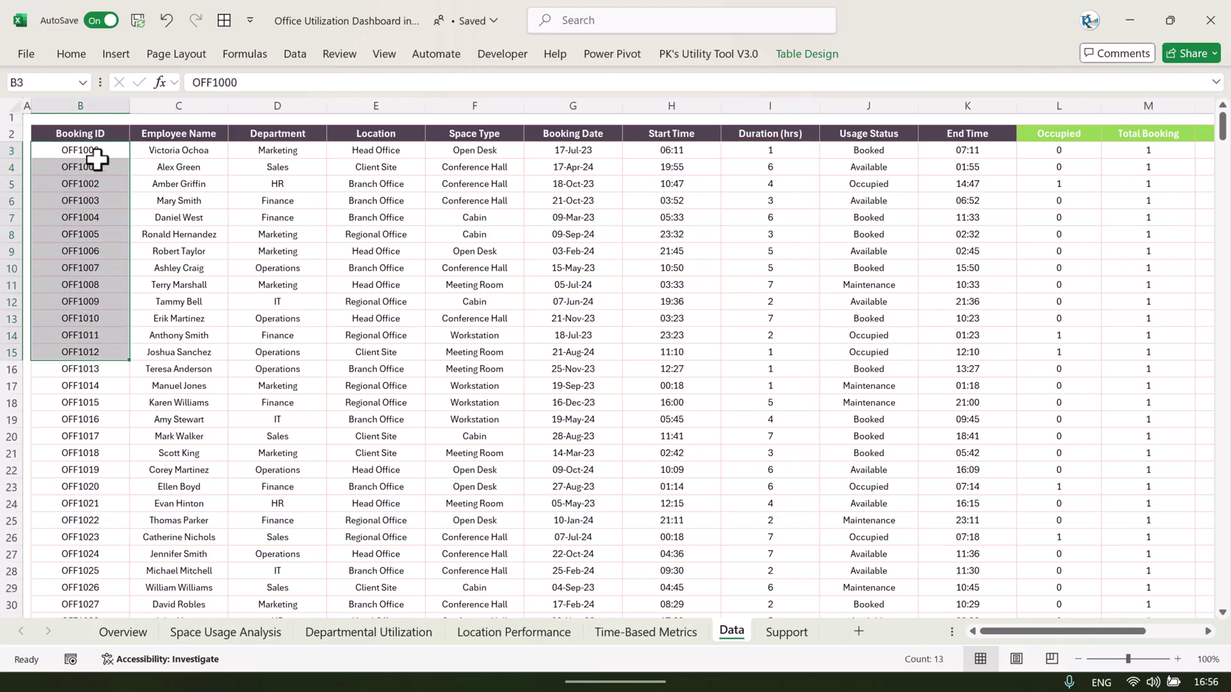
pyautogui.moveTo(176, 150); pyautogui.dragTo(183, 300)
pyautogui.moveTo(282, 150); pyautogui.dragTo(276, 301)
pyautogui.moveTo(383, 150); pyautogui.dragTo(378, 301)
pyautogui.moveTo(474, 150); pyautogui.dragTo(487, 319)
pyautogui.moveTo(587, 151); pyautogui.dragTo(603, 302)
pyautogui.moveTo(674, 151); pyautogui.dragTo(699, 302)
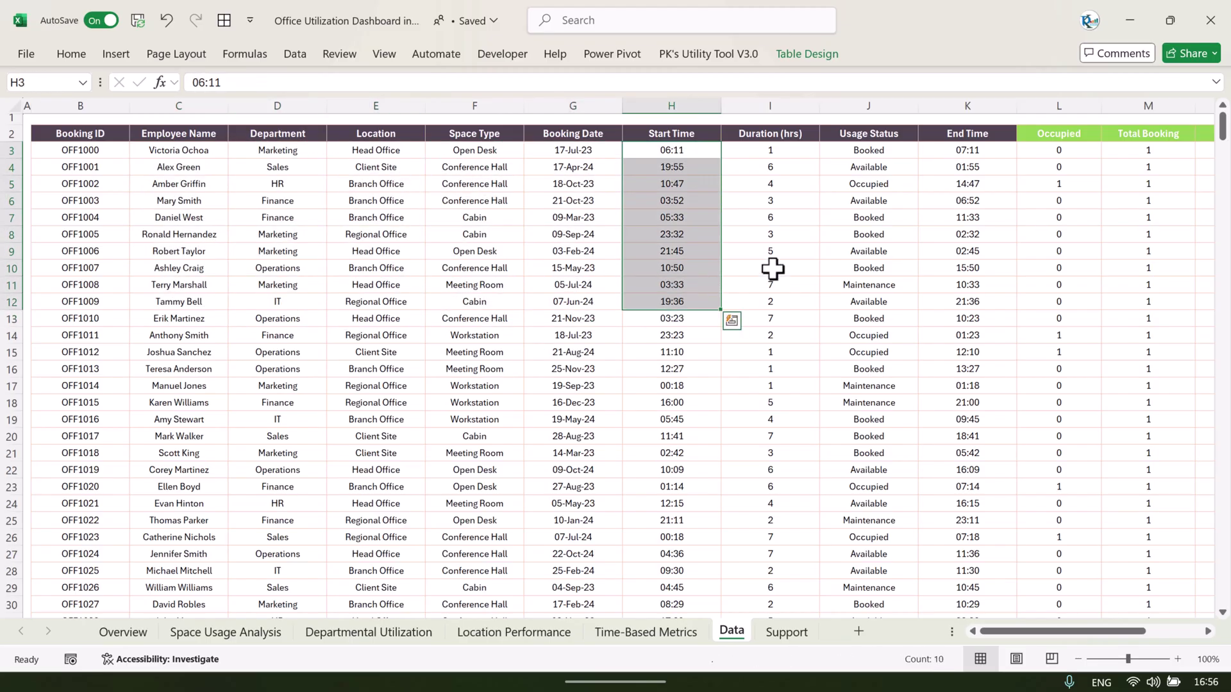
pyautogui.hscroll(2, 791, 260)
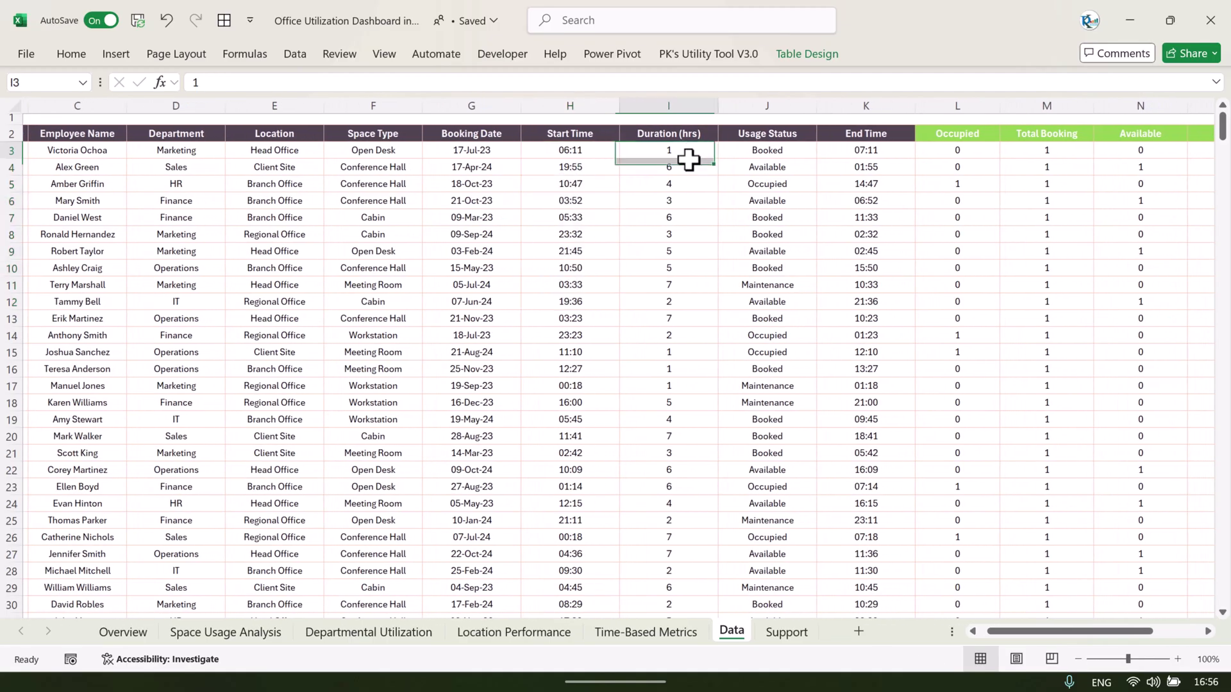
pyautogui.moveTo(786, 153); pyautogui.dragTo(773, 252)
pyautogui.hscroll(2, 868, 233)
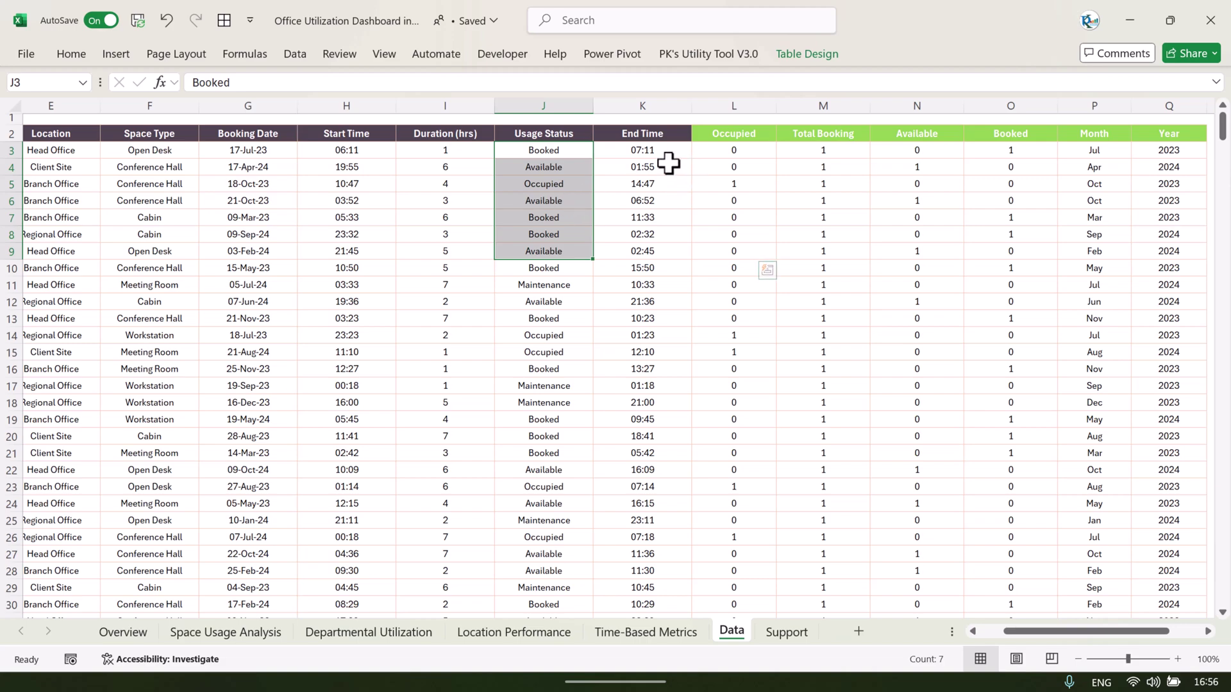
pyautogui.hscroll(2, 667, 165)
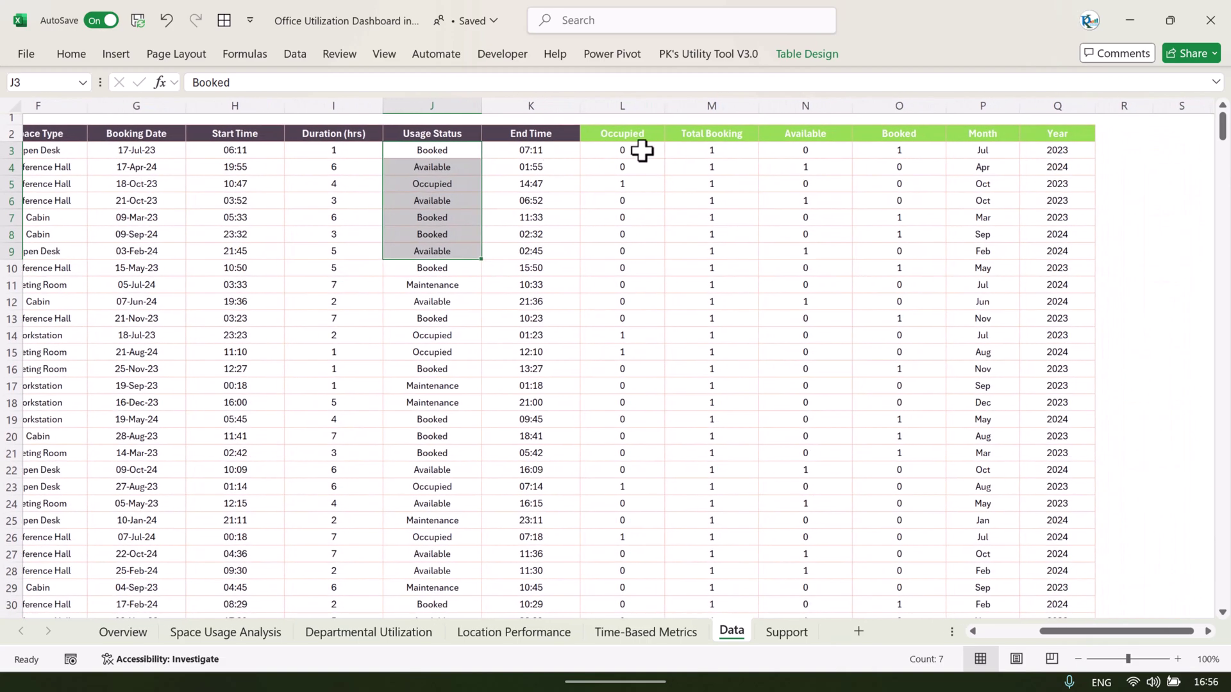
# Step: Inspect the helper formulas in L3–Q3: Occupied, Total Booking, Available, Booked, Month and Year
pyautogui.click(635, 151)
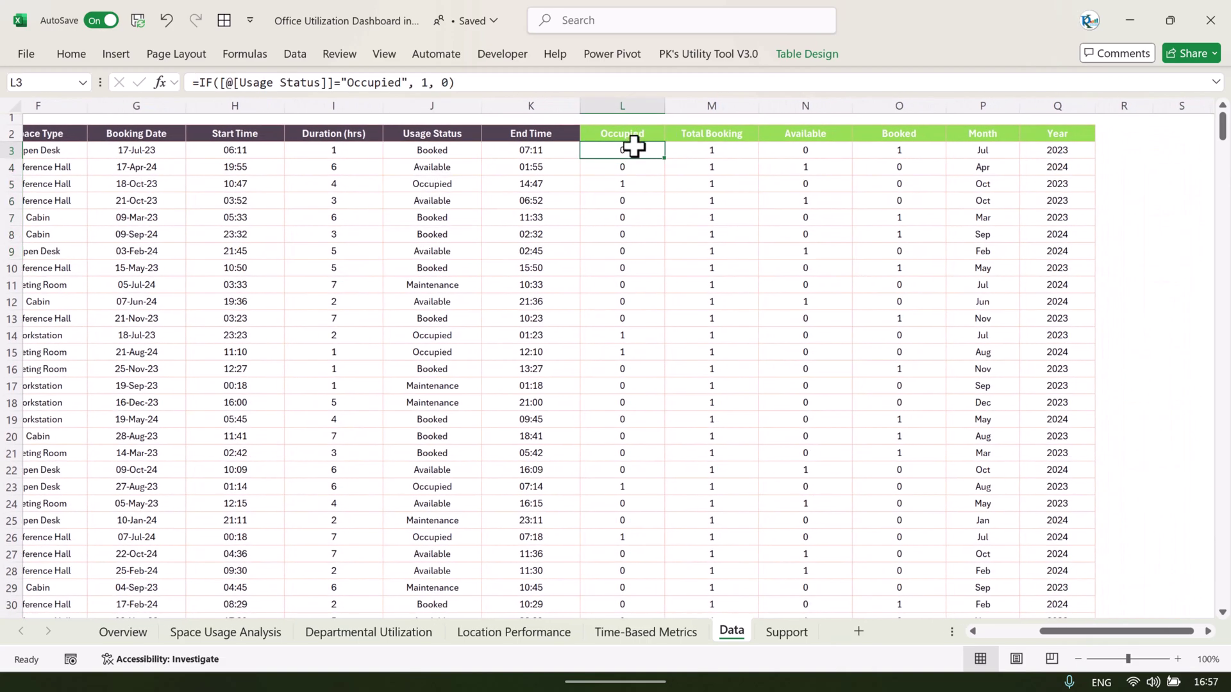
pyautogui.click(715, 152)
pyautogui.click(643, 151)
pyautogui.click(727, 153)
pyautogui.hscroll(2, 829, 152)
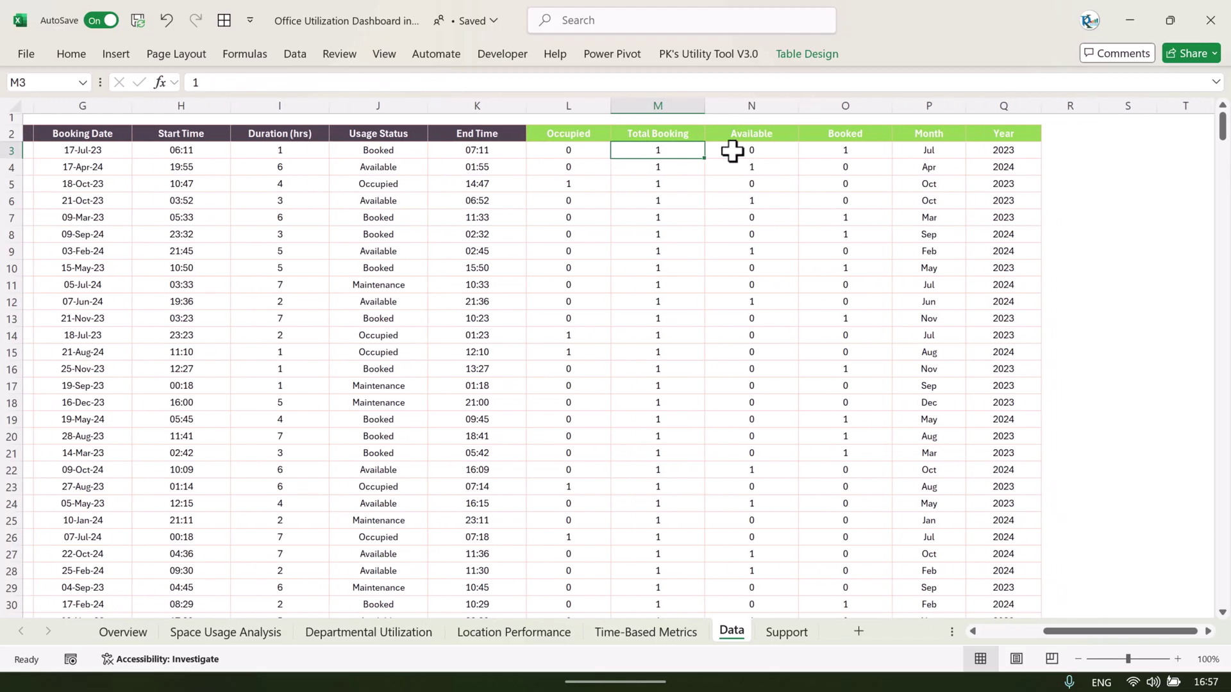
pyautogui.hscroll(2, 738, 151)
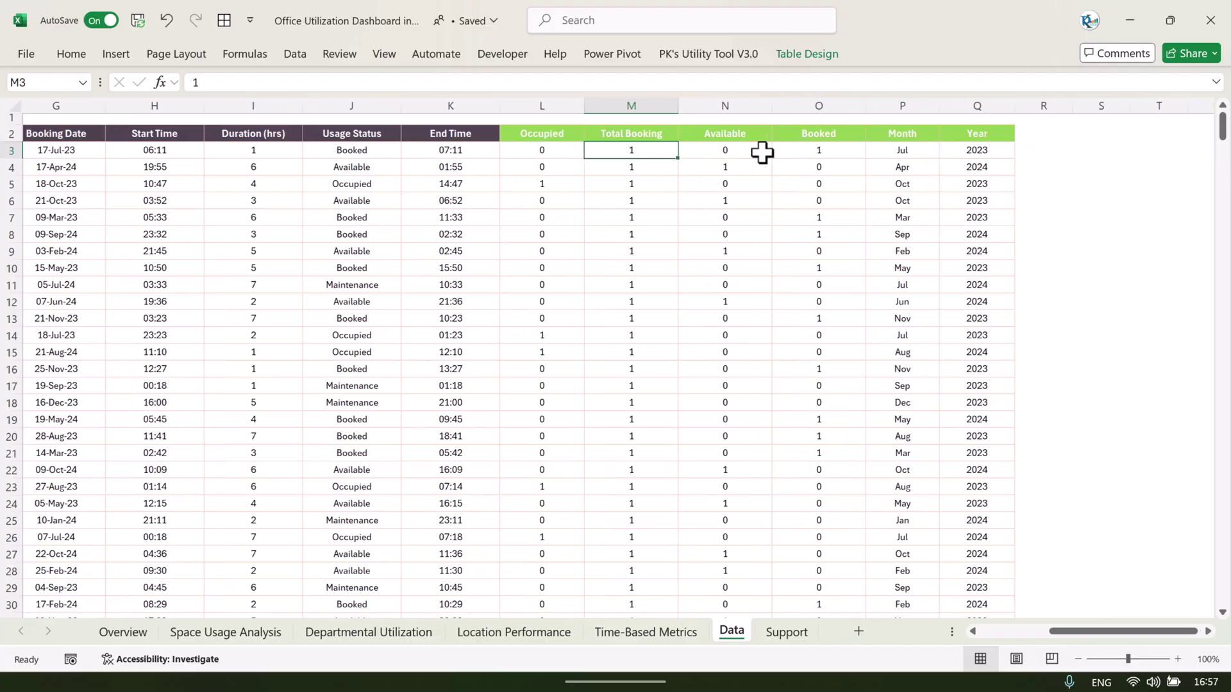
pyautogui.click(675, 152)
pyautogui.click(760, 152)
pyautogui.click(840, 151)
pyautogui.click(907, 152)
# Step: Select the helper values L3:Q5, then switch to the Support sheet's pivot tables
pyautogui.moveTo(455, 150); pyautogui.dragTo(930, 186)
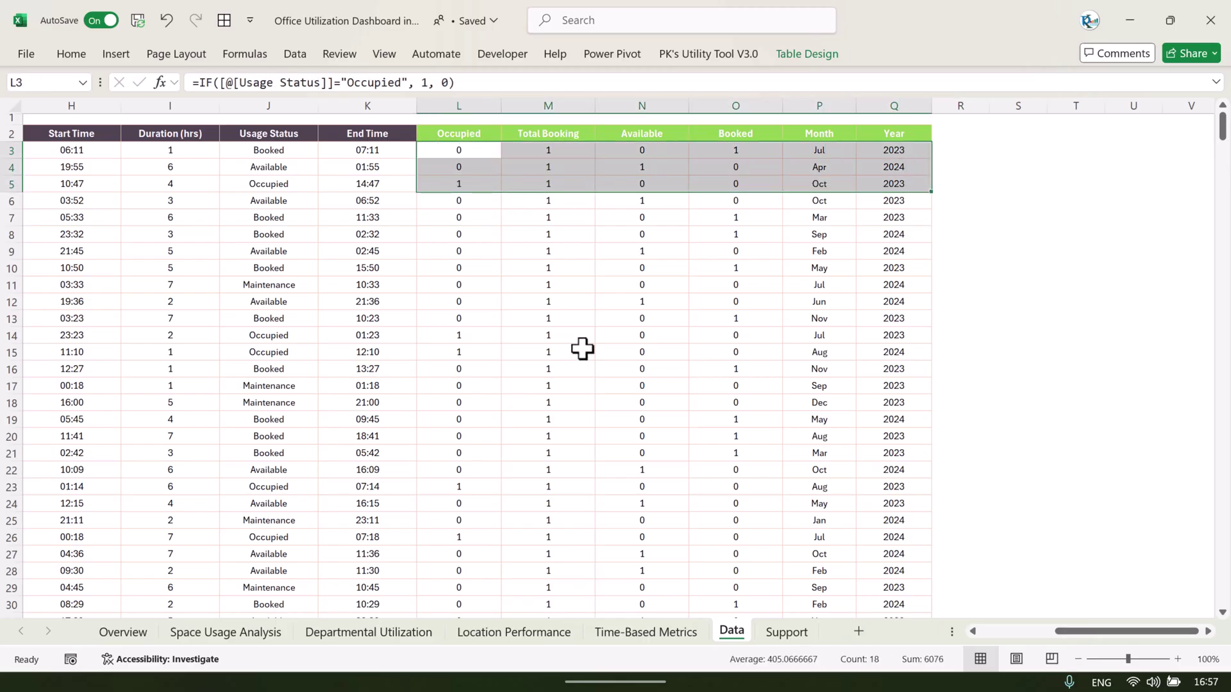
pyautogui.hscroll(-1, 583, 348)
pyautogui.scroll(-1, 583, 348)
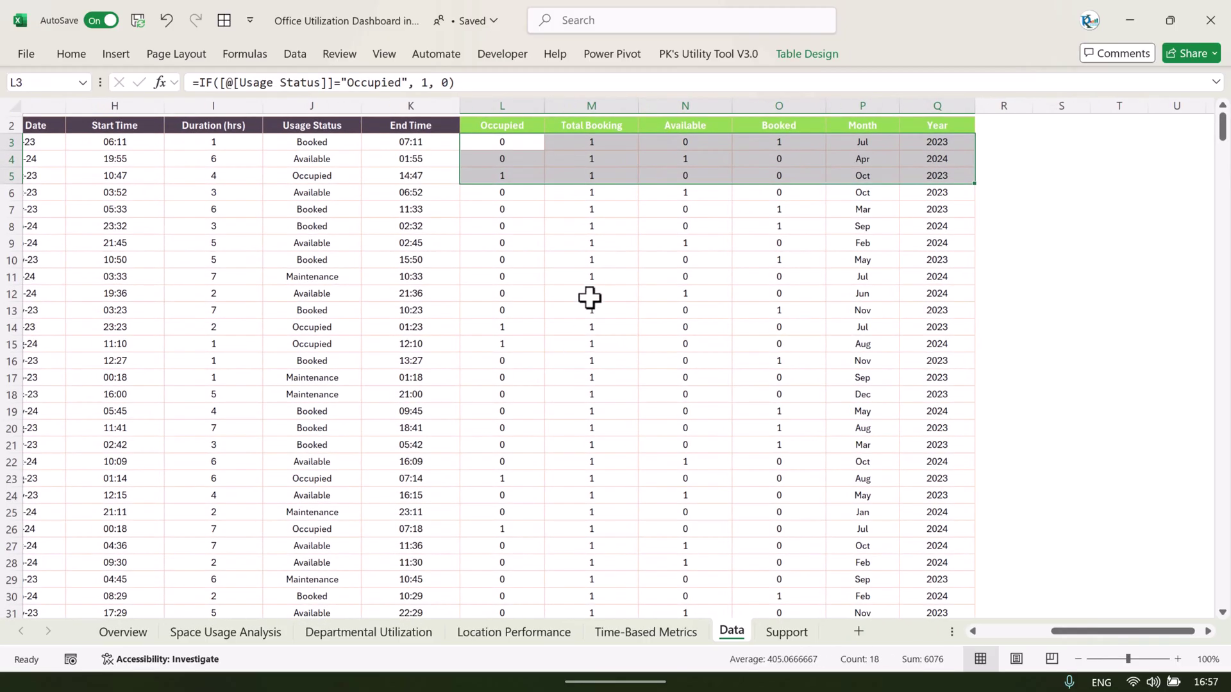
pyautogui.click(791, 635)
pyautogui.moveTo(1173, 631); pyautogui.dragTo(981, 641)
# Step: Browse the Support sheet's pivot tables, selecting column A and the row 5 utilization figures
pyautogui.click(94, 190)
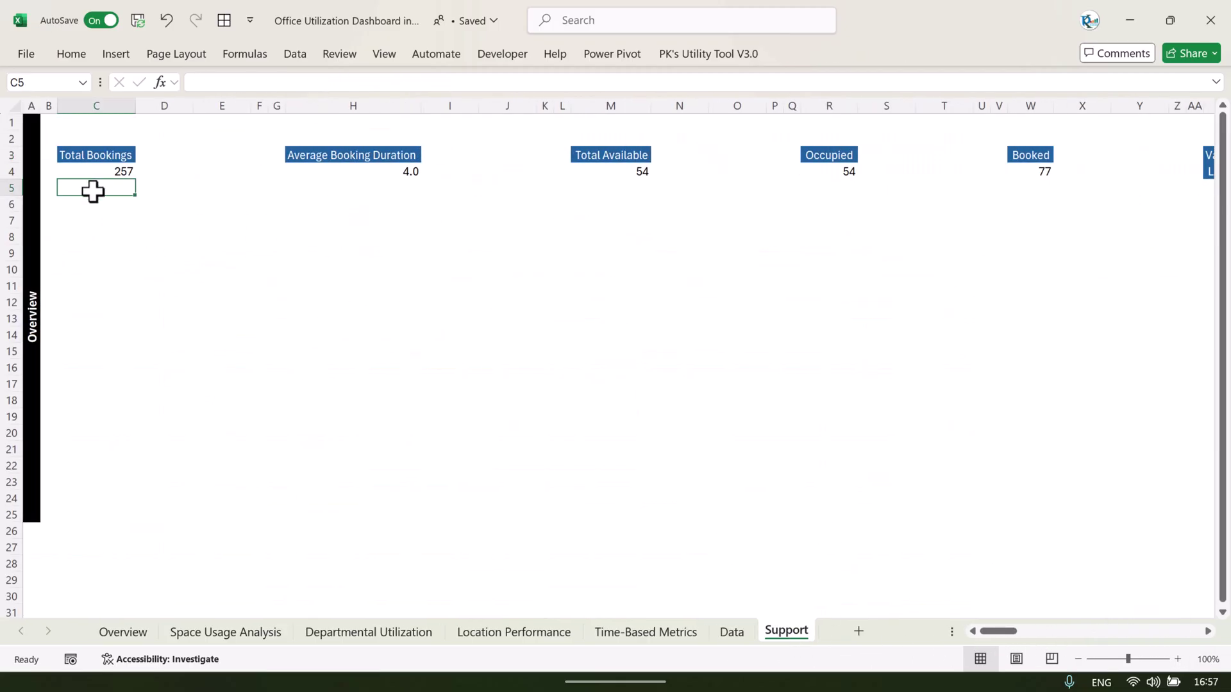
pyautogui.click(31, 103)
pyautogui.moveTo(99, 173); pyautogui.dragTo(1041, 173)
pyautogui.hscroll(2, 913, 205)
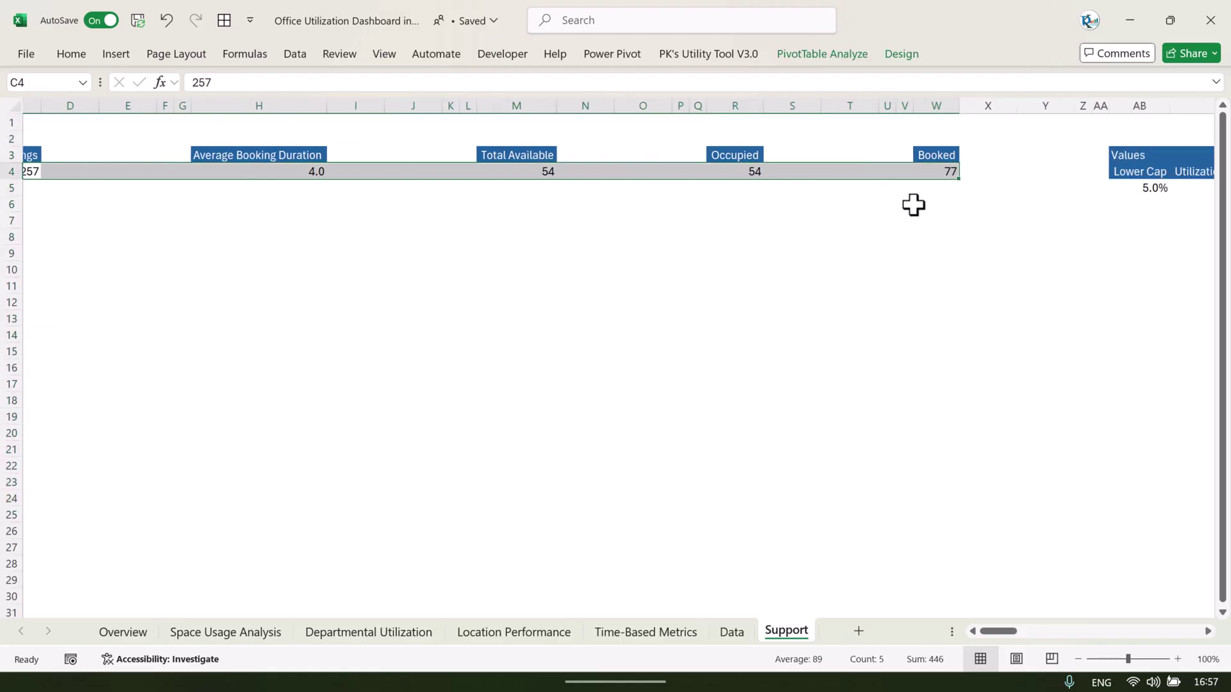
pyautogui.hscroll(6, 913, 205)
pyautogui.hscroll(3, 882, 187)
pyautogui.moveTo(723, 186); pyautogui.dragTo(1104, 200)
pyautogui.hscroll(4, 1104, 200)
pyautogui.press('Down')
pyautogui.press('Down')
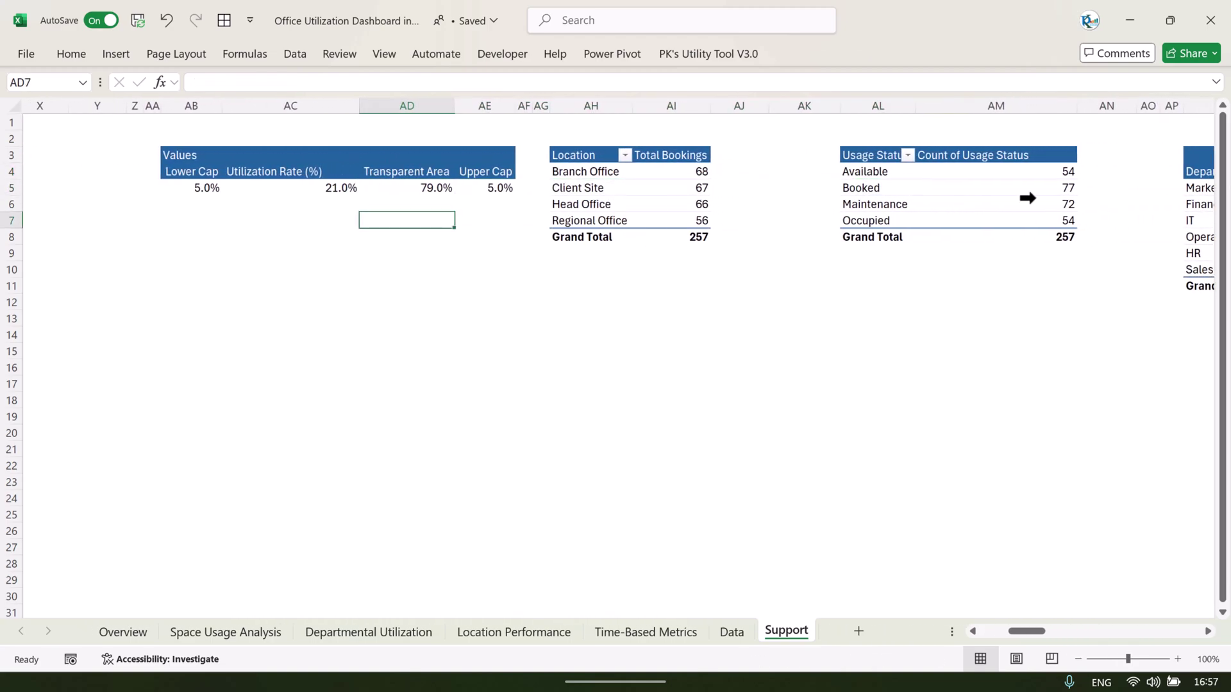
pyautogui.hscroll(6, 1027, 199)
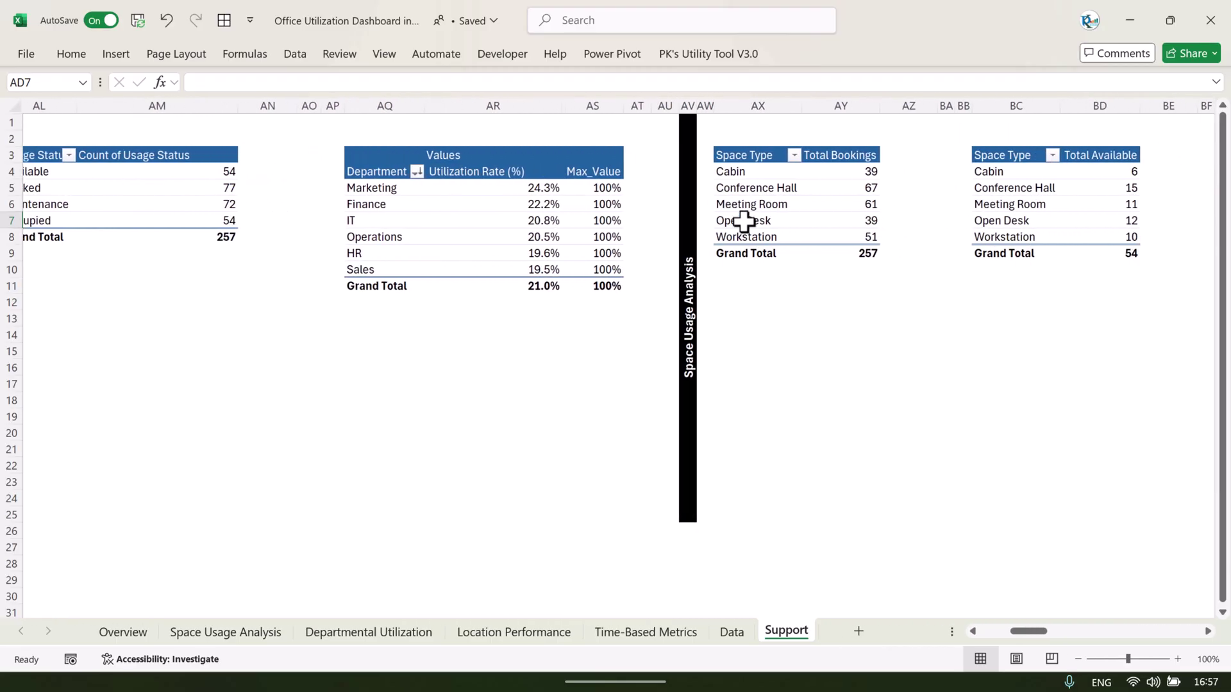
pyautogui.click(683, 320)
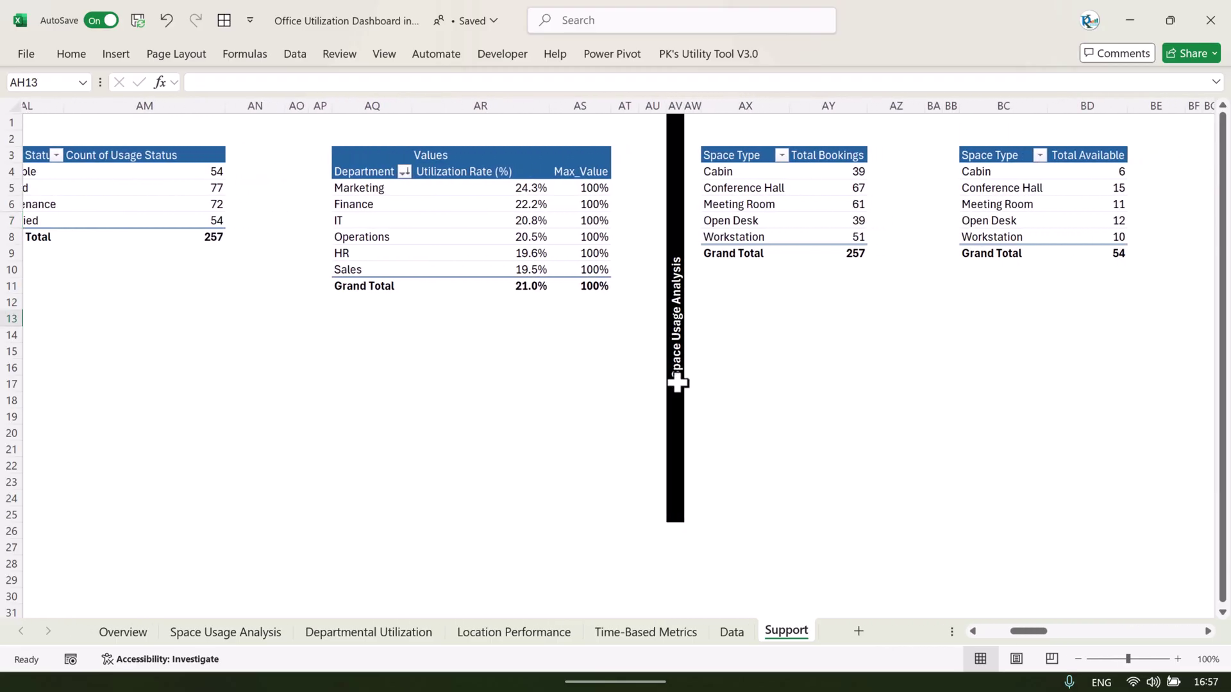
# Step: Glance at the Space Usage Analysis sheet, scan its Support pivots, then return to Overview
pyautogui.click(239, 634)
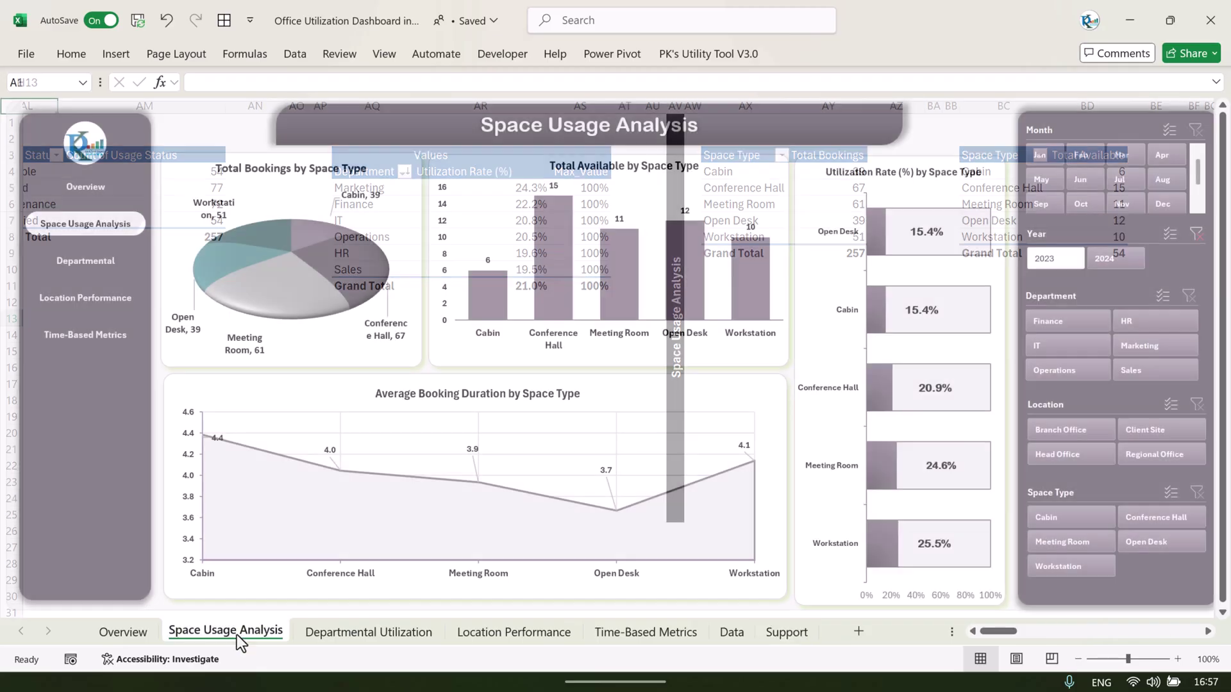
pyautogui.click(786, 631)
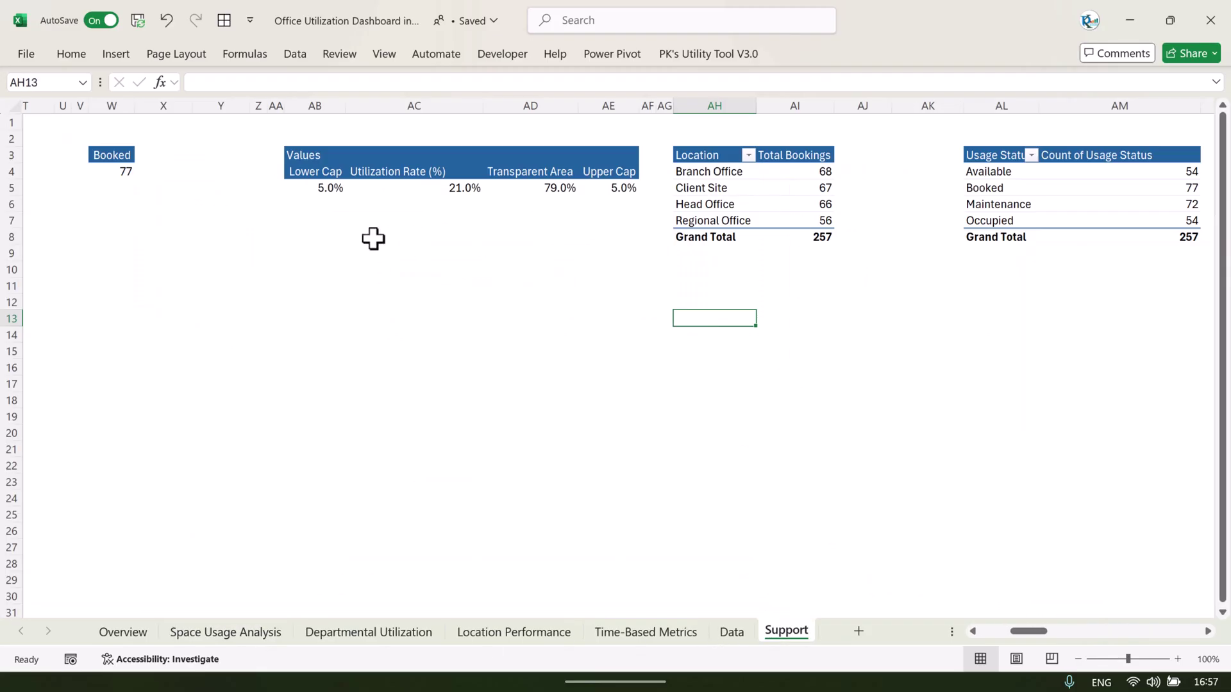
pyautogui.hscroll(10, 871, 349)
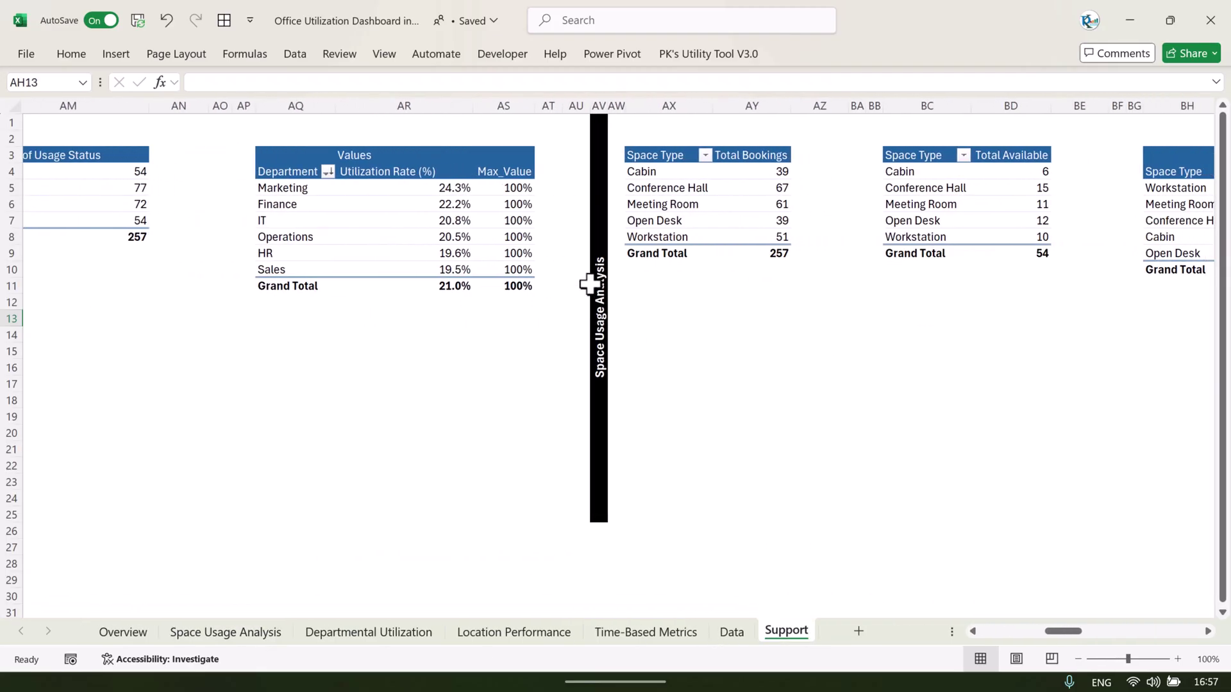
pyautogui.click(591, 293)
pyautogui.hscroll(8, 741, 314)
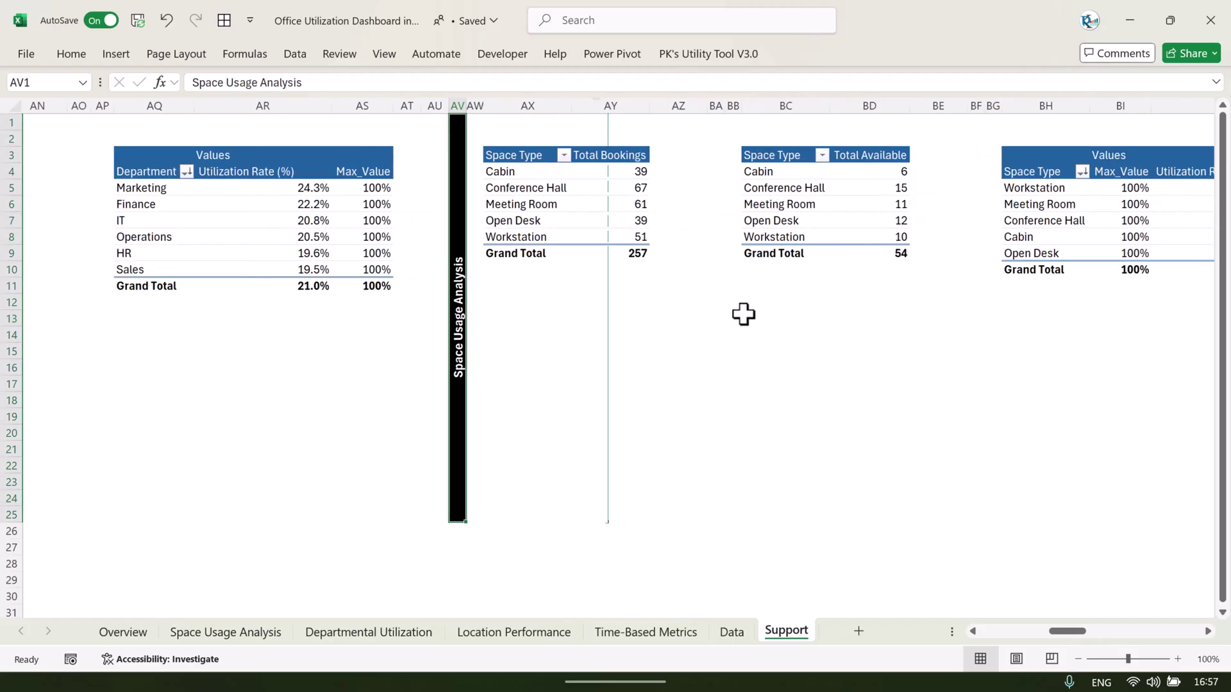
pyautogui.hscroll(2, 763, 307)
pyautogui.click(755, 298)
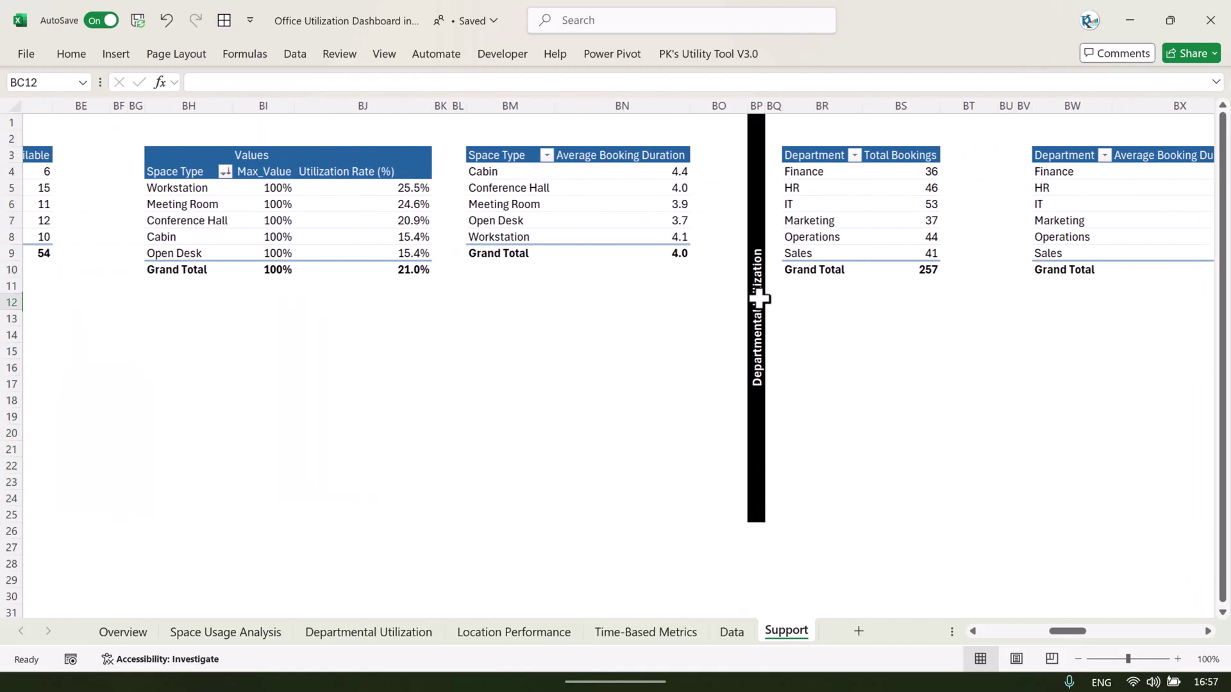
pyautogui.hscroll(6, 801, 301)
pyautogui.hscroll(7, 833, 308)
pyautogui.click(795, 323)
pyautogui.hscroll(2, 833, 307)
pyautogui.hscroll(10, 895, 294)
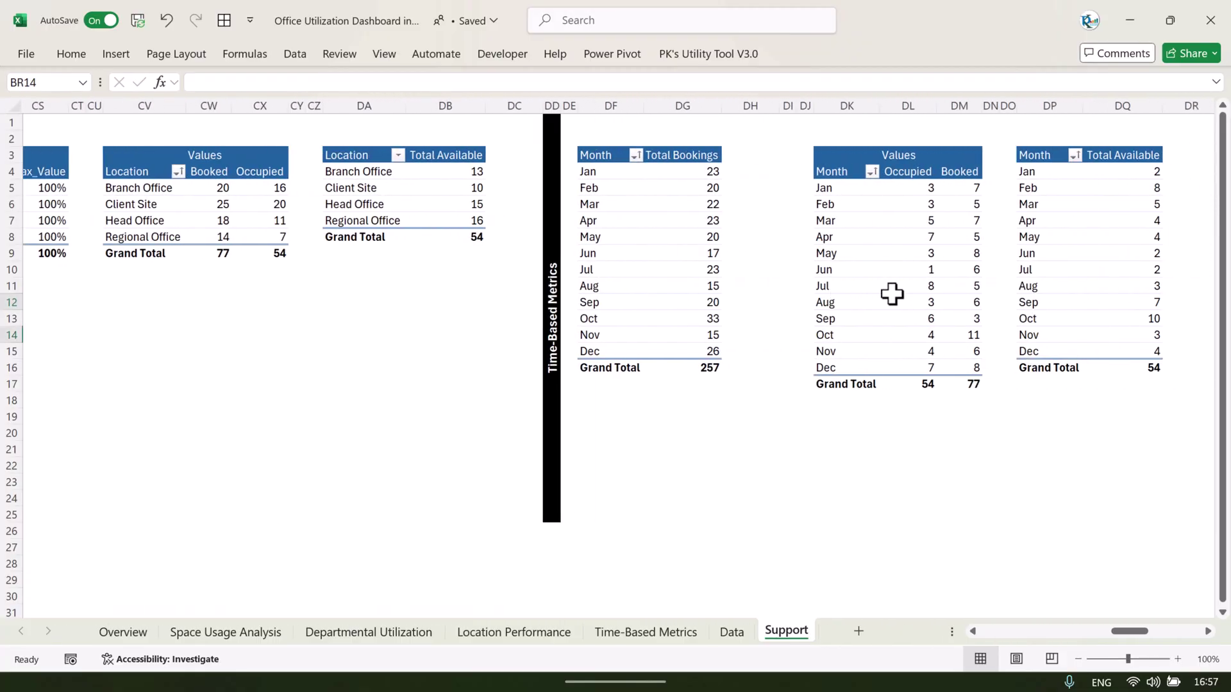
pyautogui.hscroll(-20, 888, 293)
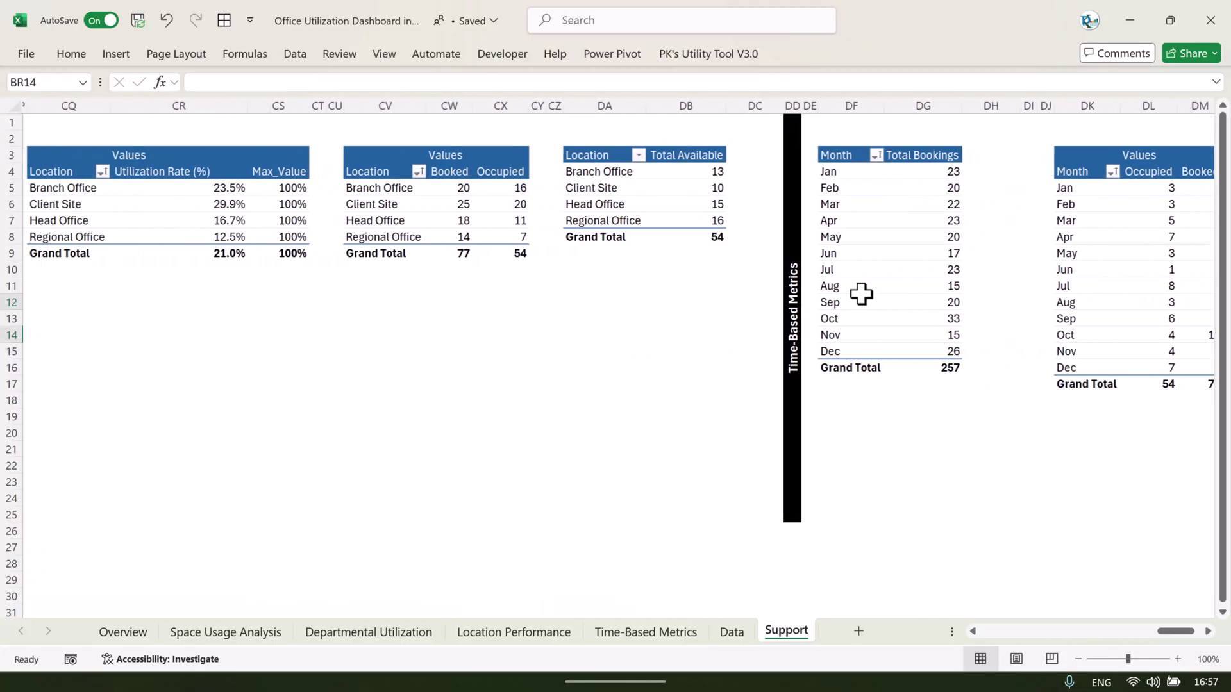
pyautogui.hscroll(-14, 621, 295)
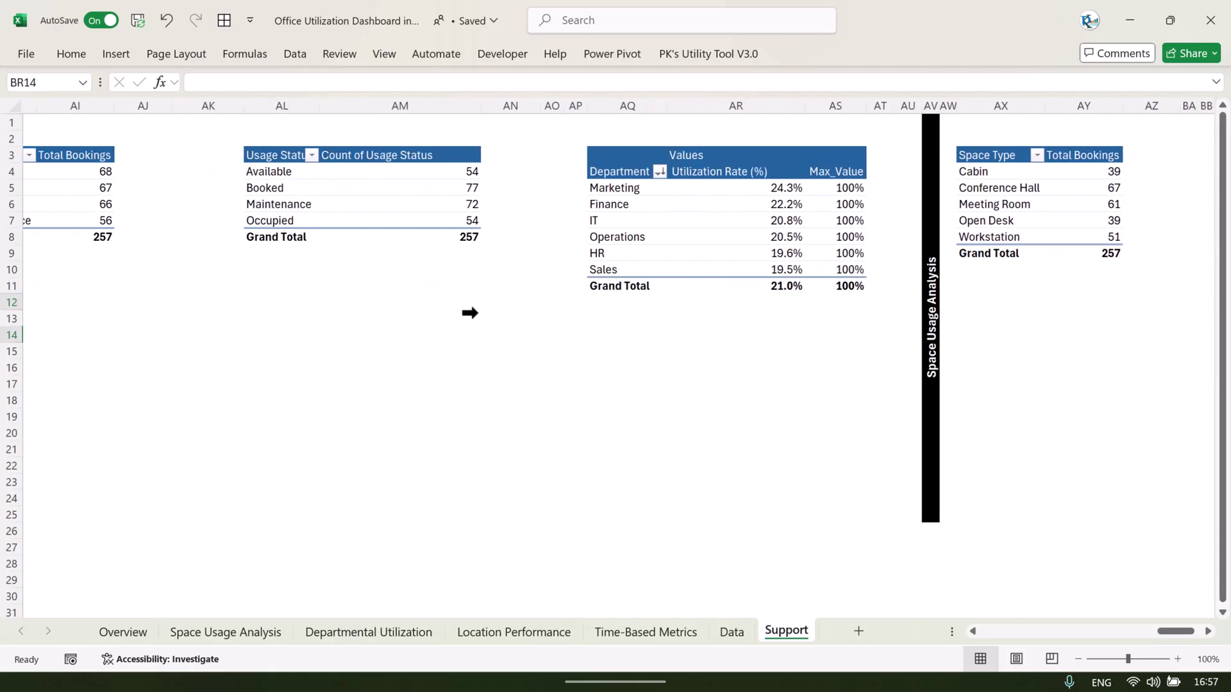
pyautogui.hscroll(-10, 435, 303)
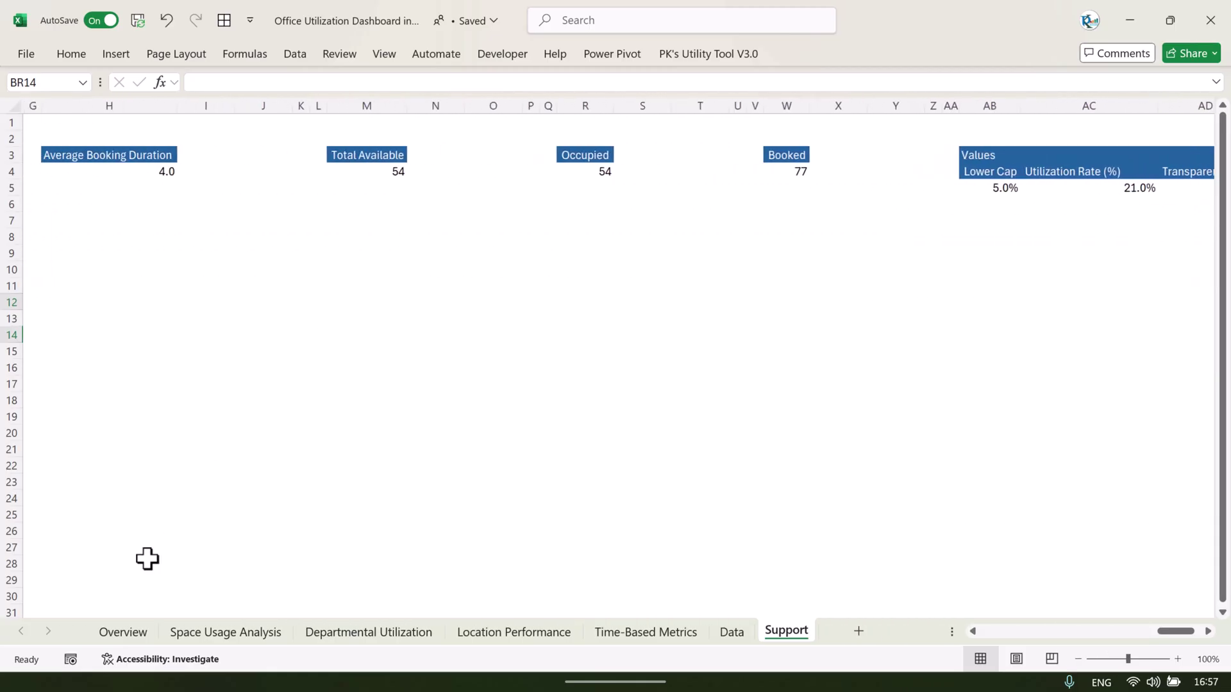
pyautogui.click(123, 632)
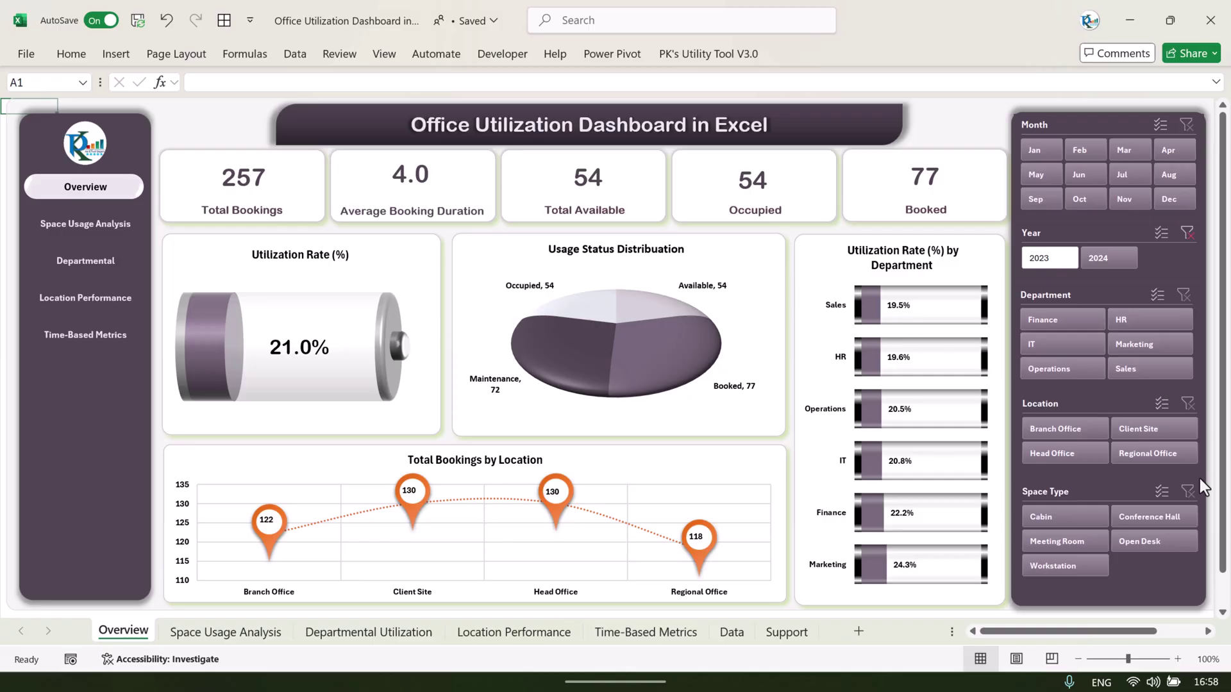
# Step: Try the Branch Office, Client Site and Head Office location filters, then clear the Location slicer
pyautogui.click(1056, 433)
pyautogui.click(1144, 429)
pyautogui.click(1058, 452)
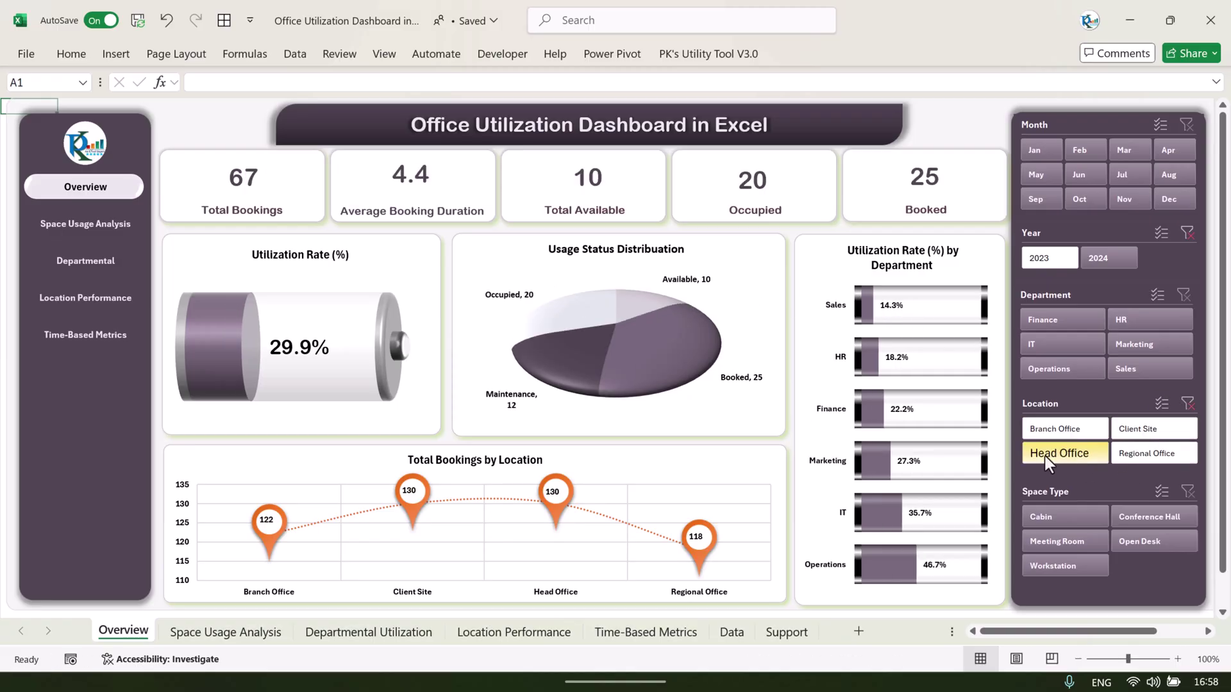
pyautogui.click(1188, 403)
# Step: Try month filters ending on April (15 bookings), then clear the Month slicer
pyautogui.click(1128, 173)
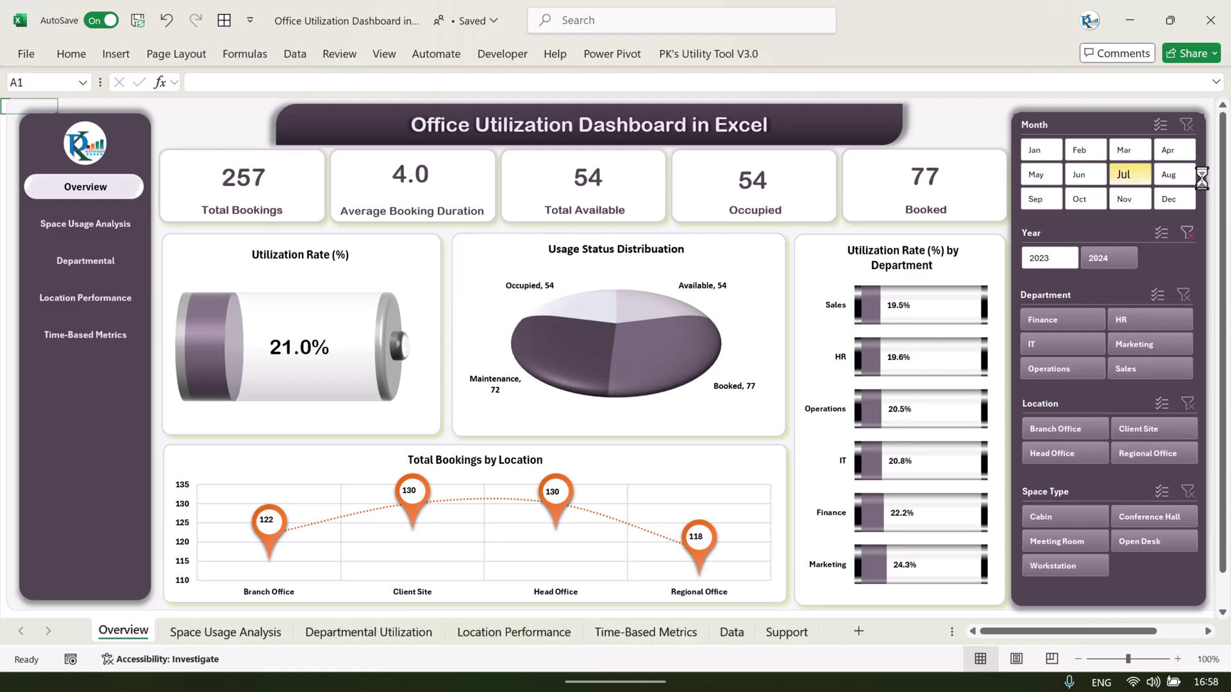
pyautogui.click(1126, 198)
pyautogui.click(1175, 149)
pyautogui.click(1187, 124)
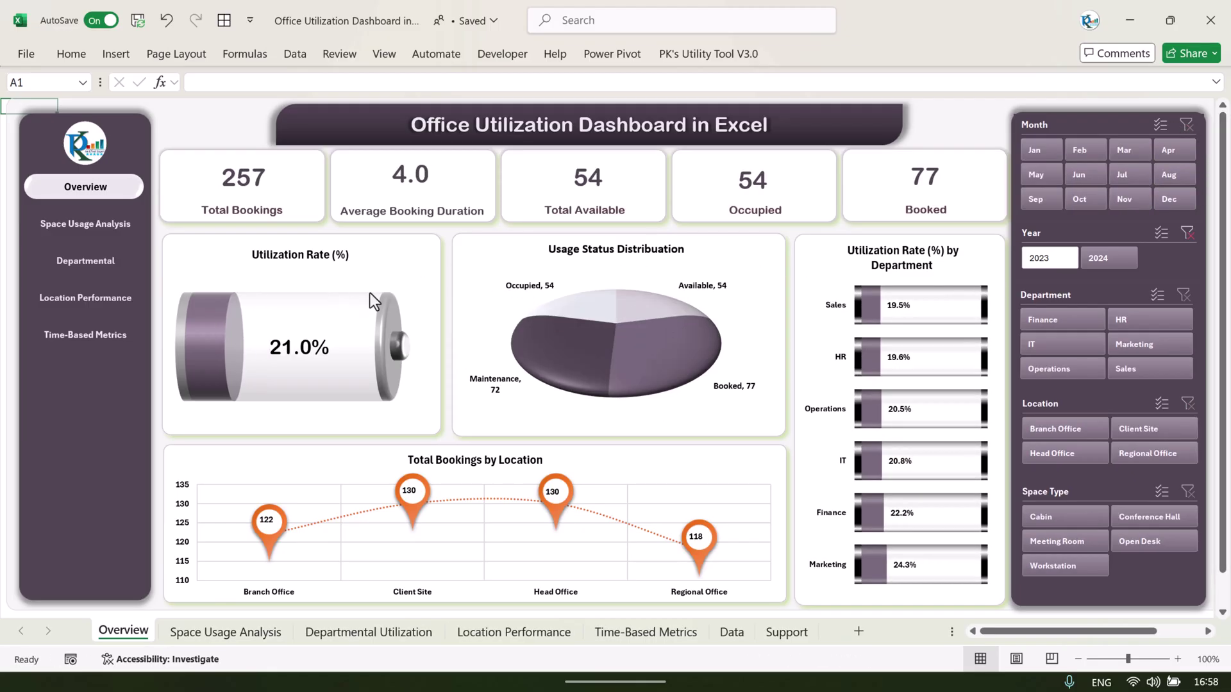
pyautogui.click(339, 54)
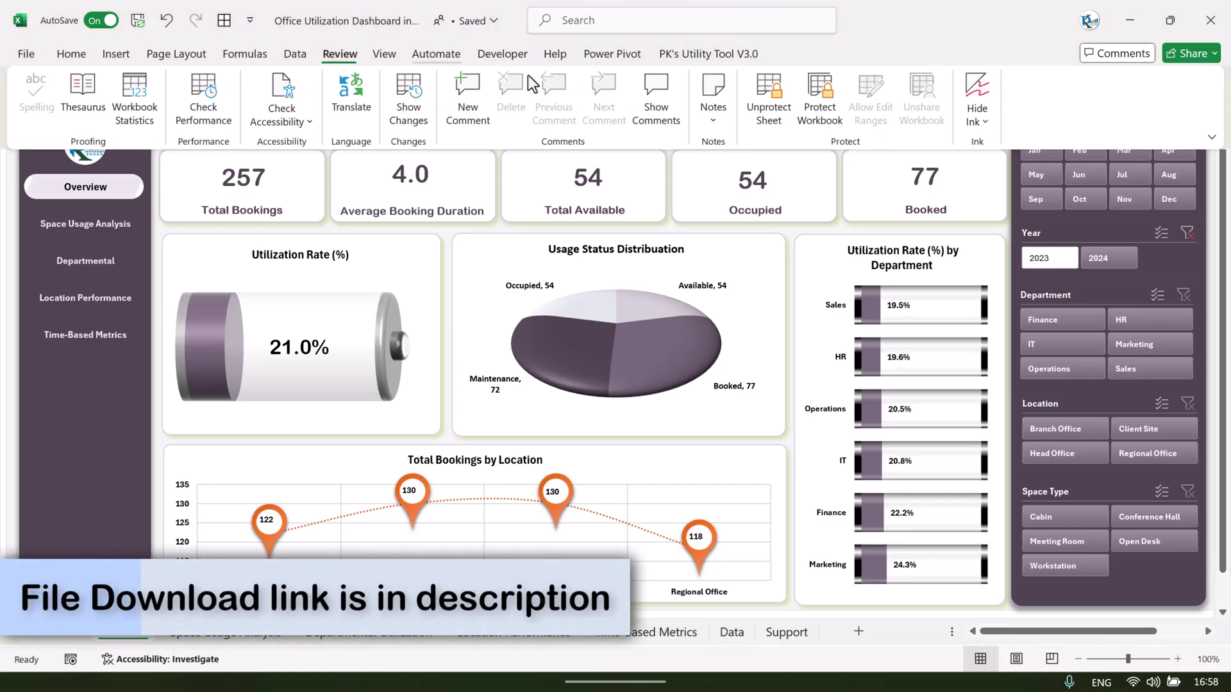
# Step: Unprotect the Overview sheet, then re-protect it with no password, allowing PivotTable and PivotChart use
pyautogui.click(779, 117)
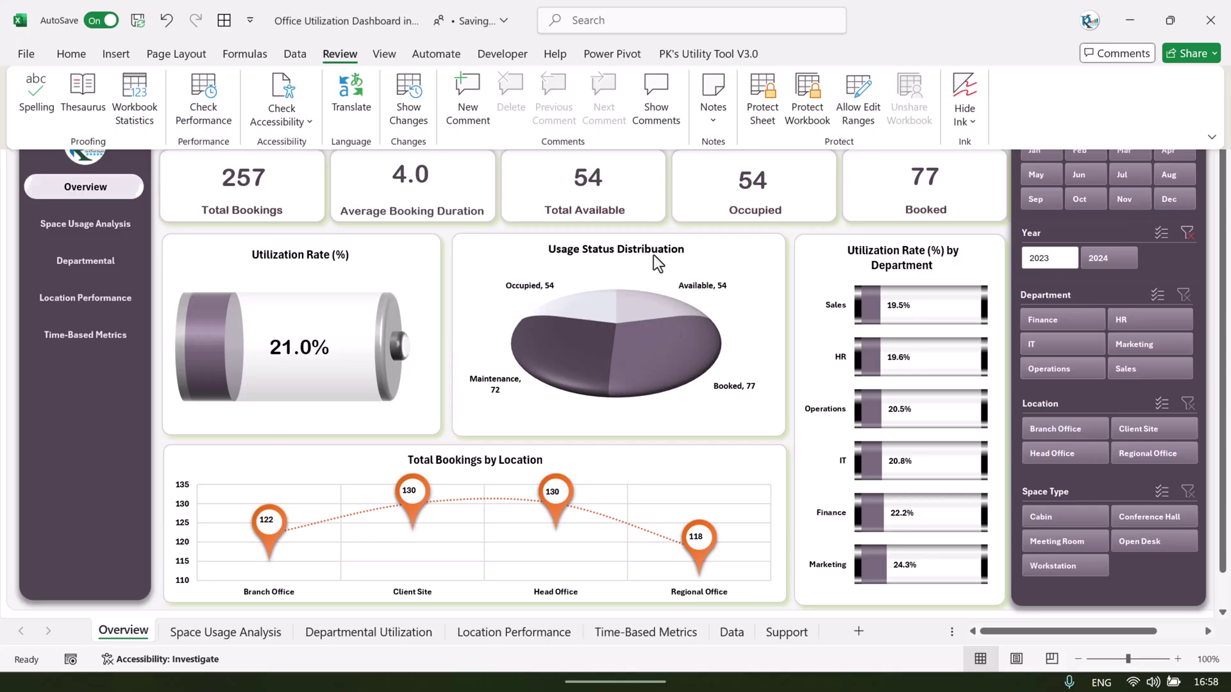
pyautogui.click(764, 109)
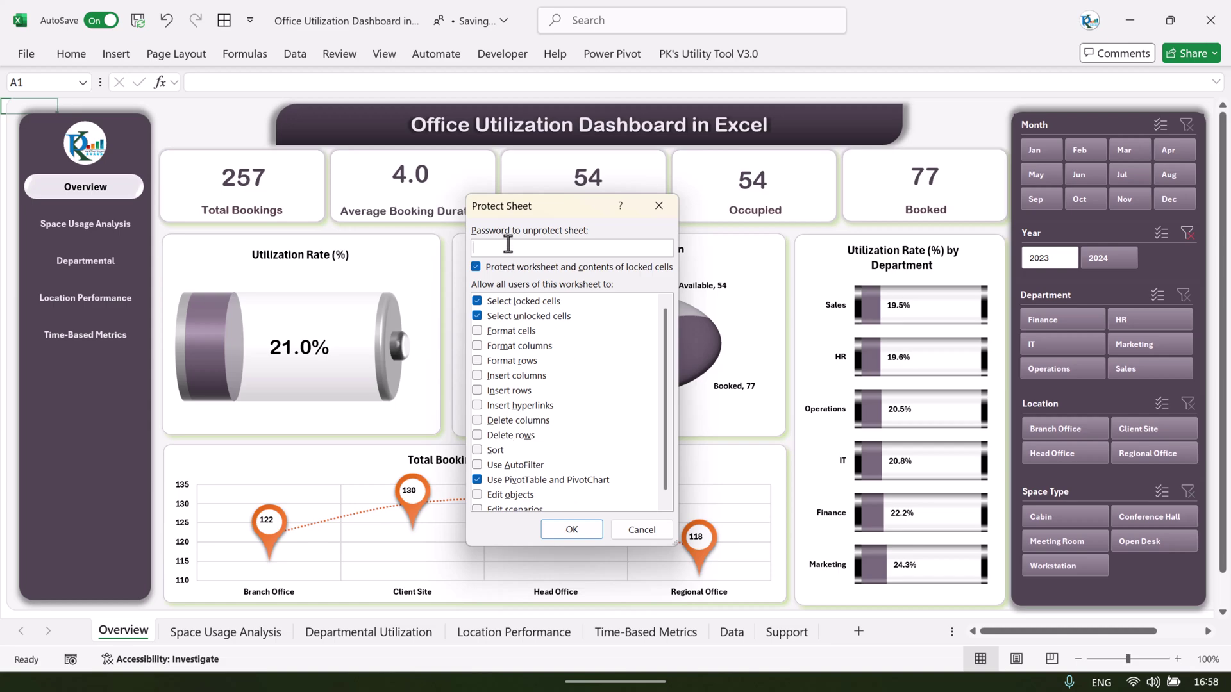
pyautogui.click(573, 530)
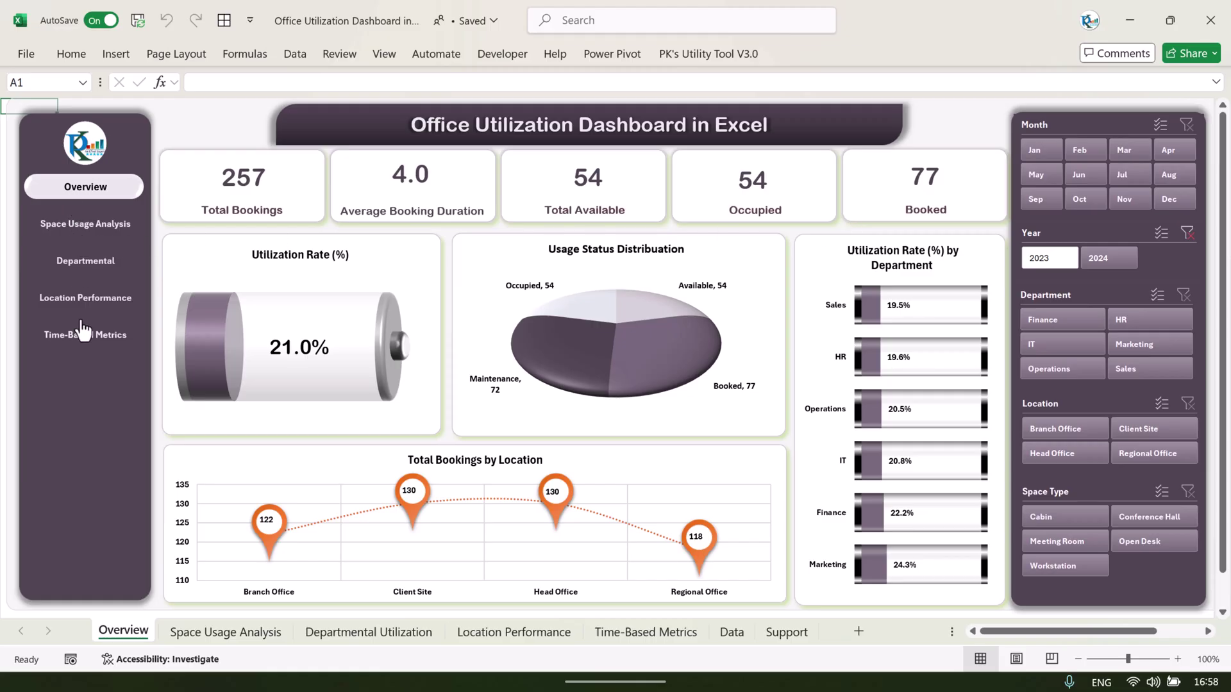
# Step: Test the Location slicer with Head Office, clear the filter, and add a blank Sheet2
pyautogui.click(1082, 452)
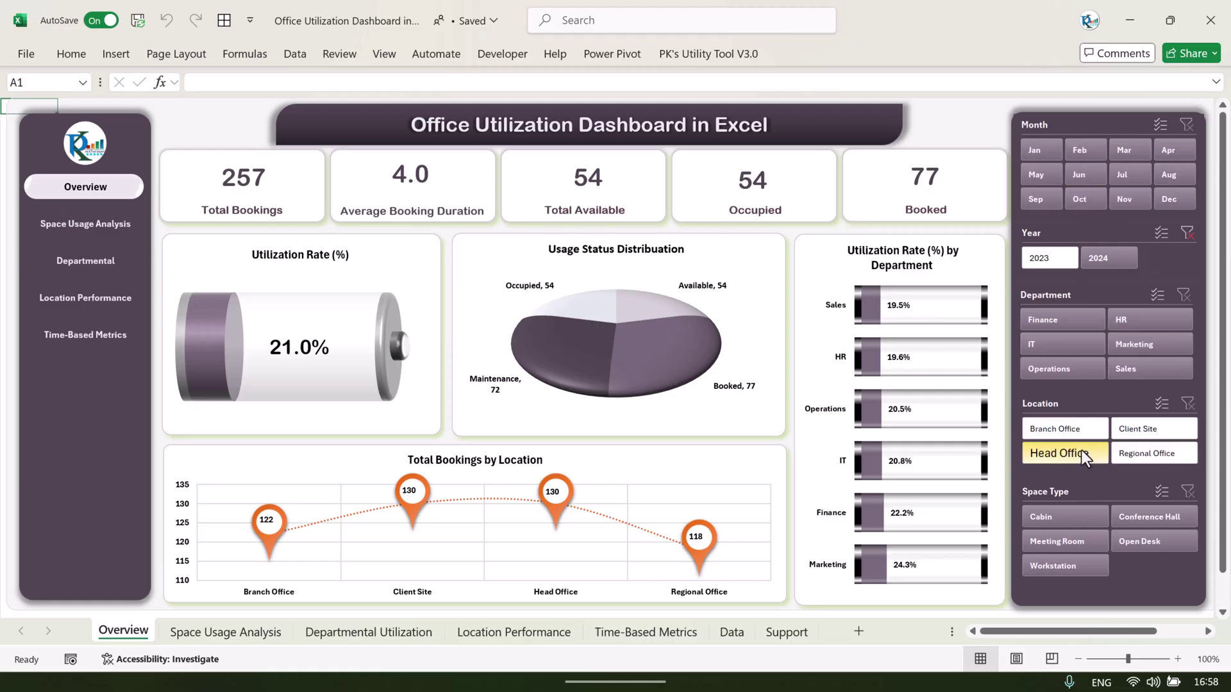
pyautogui.click(1187, 403)
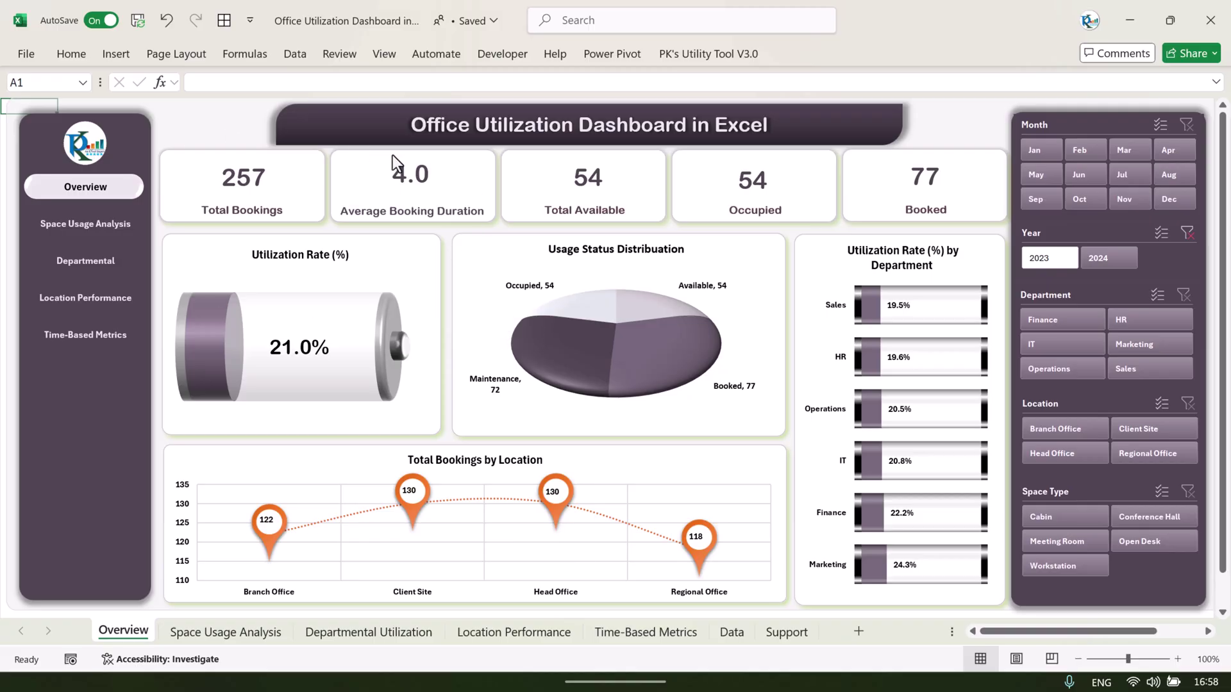
pyautogui.moveTo(364, 341)
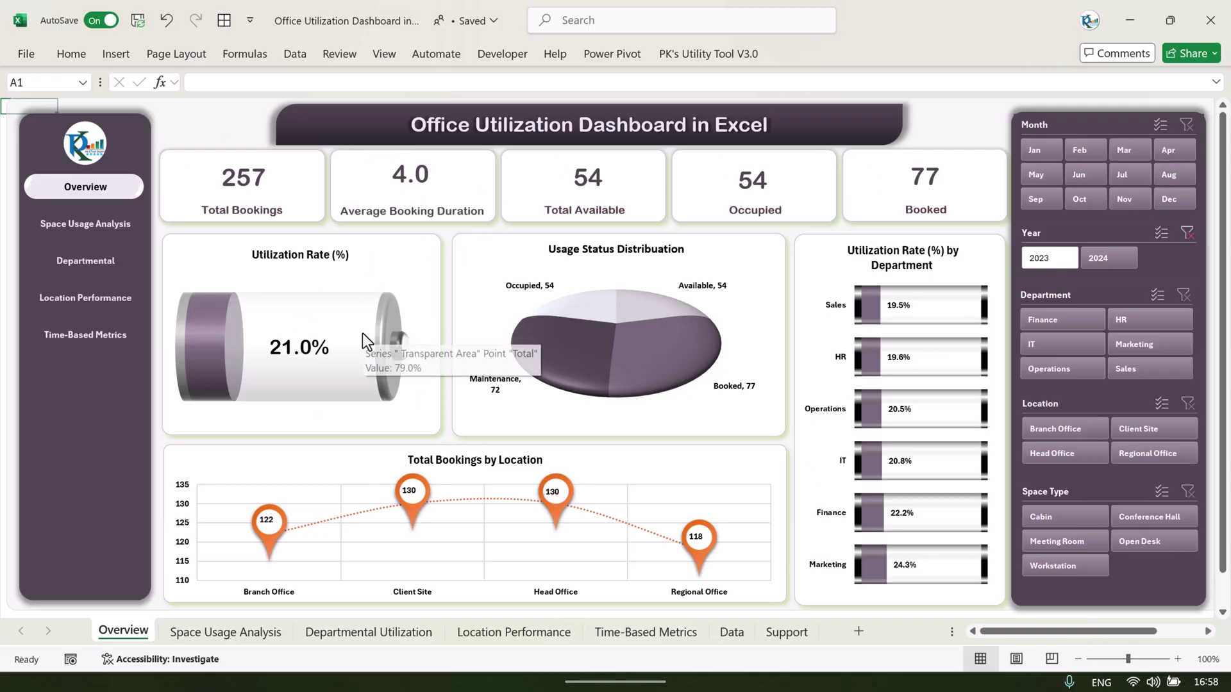
pyautogui.click(859, 632)
pyautogui.click(503, 256)
# Step: Hide the gridlines on Sheet2 and bring up the Insert ribbon
pyautogui.click(383, 55)
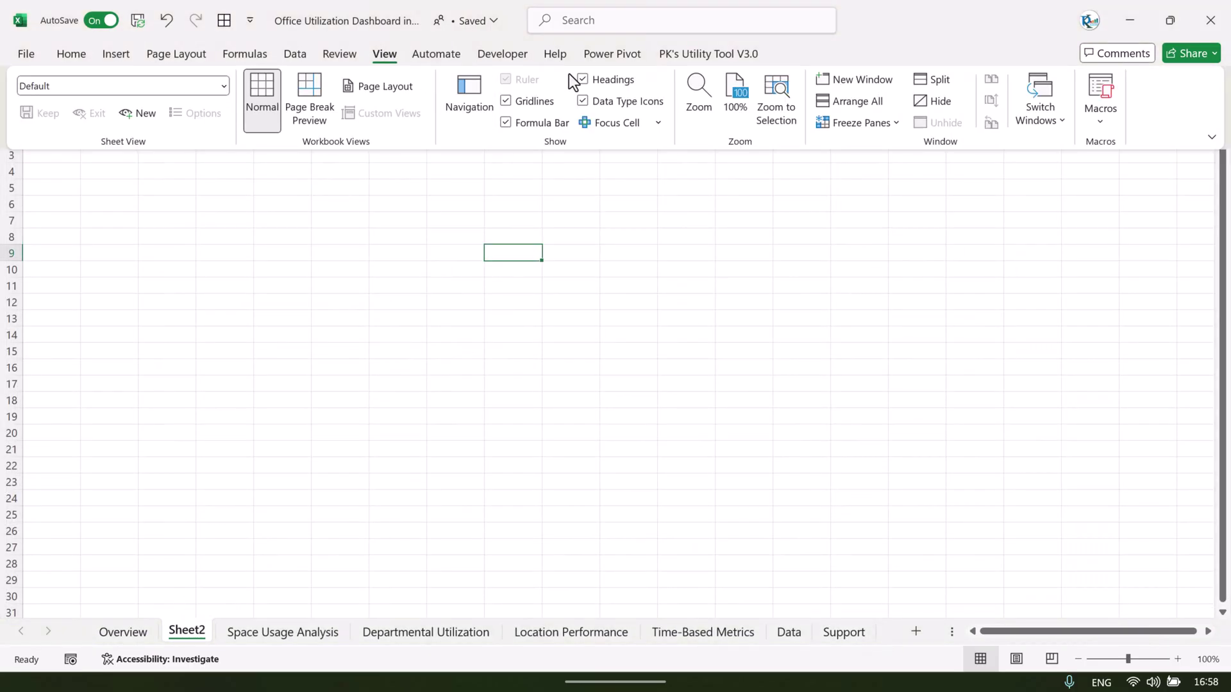
pyautogui.click(532, 102)
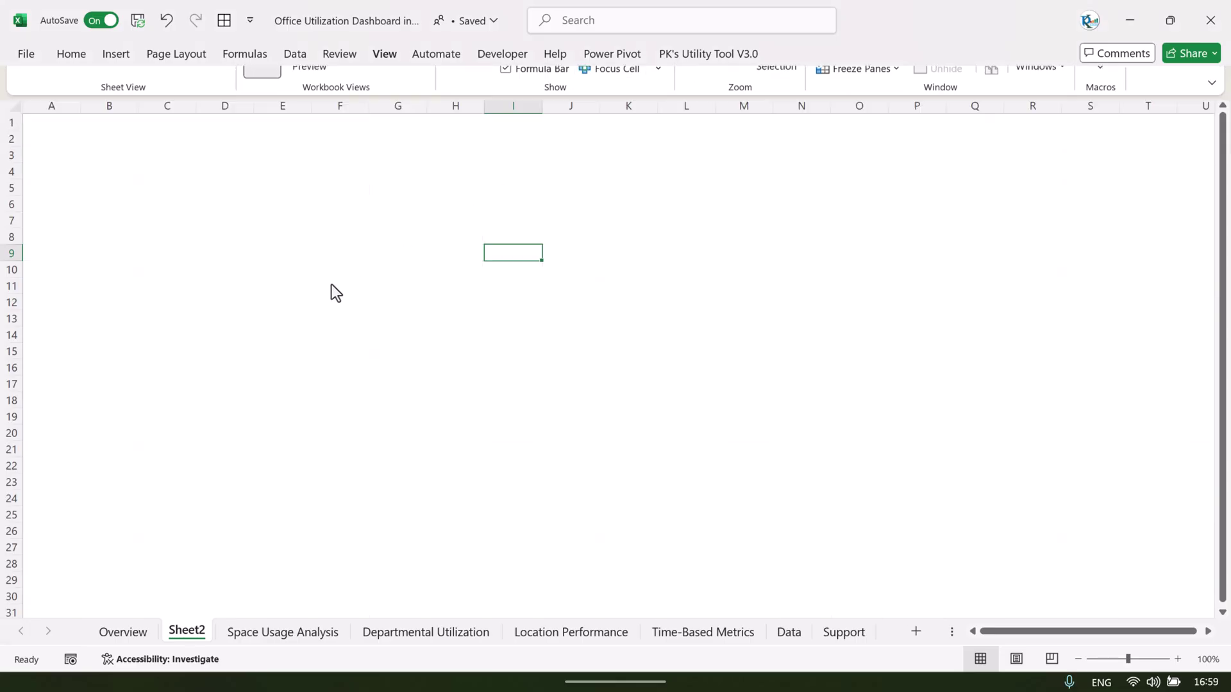
pyautogui.click(125, 632)
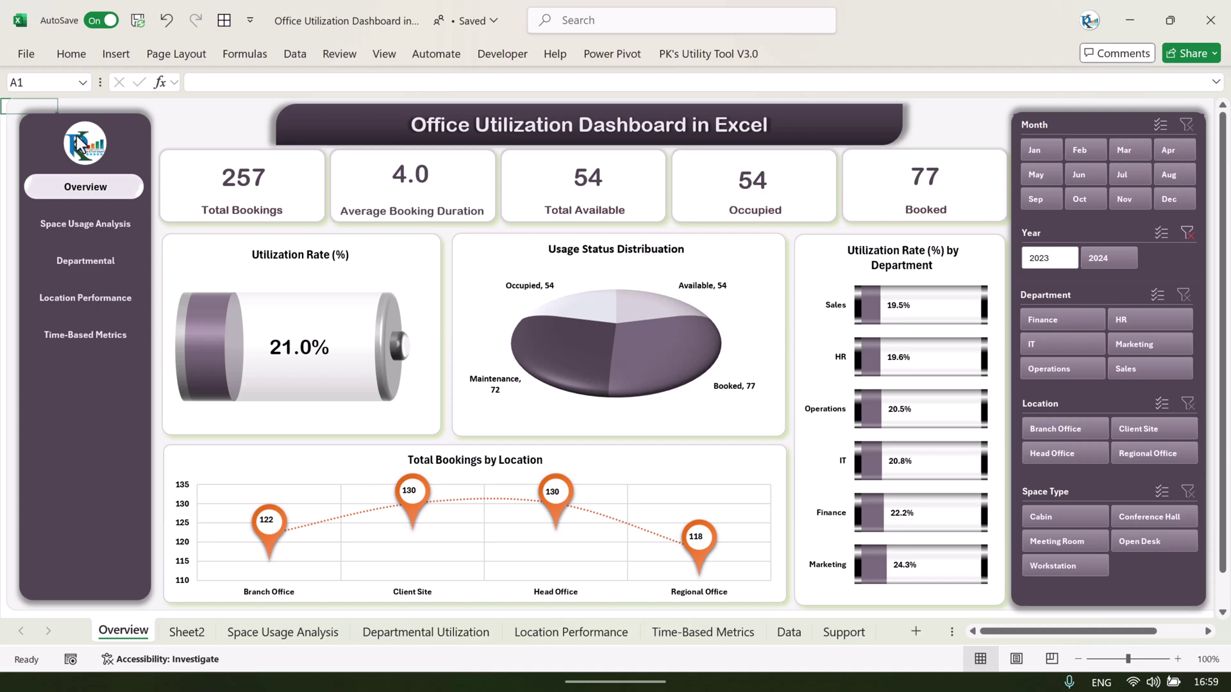
pyautogui.click(186, 632)
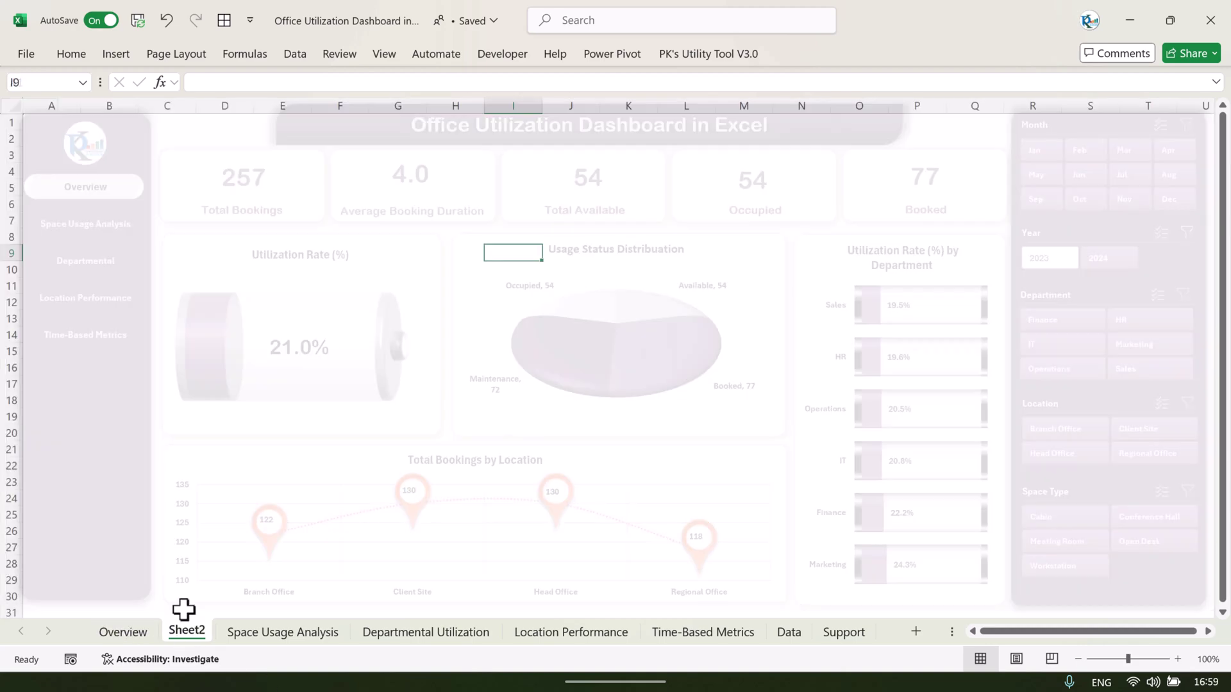
pyautogui.click(188, 272)
pyautogui.click(116, 54)
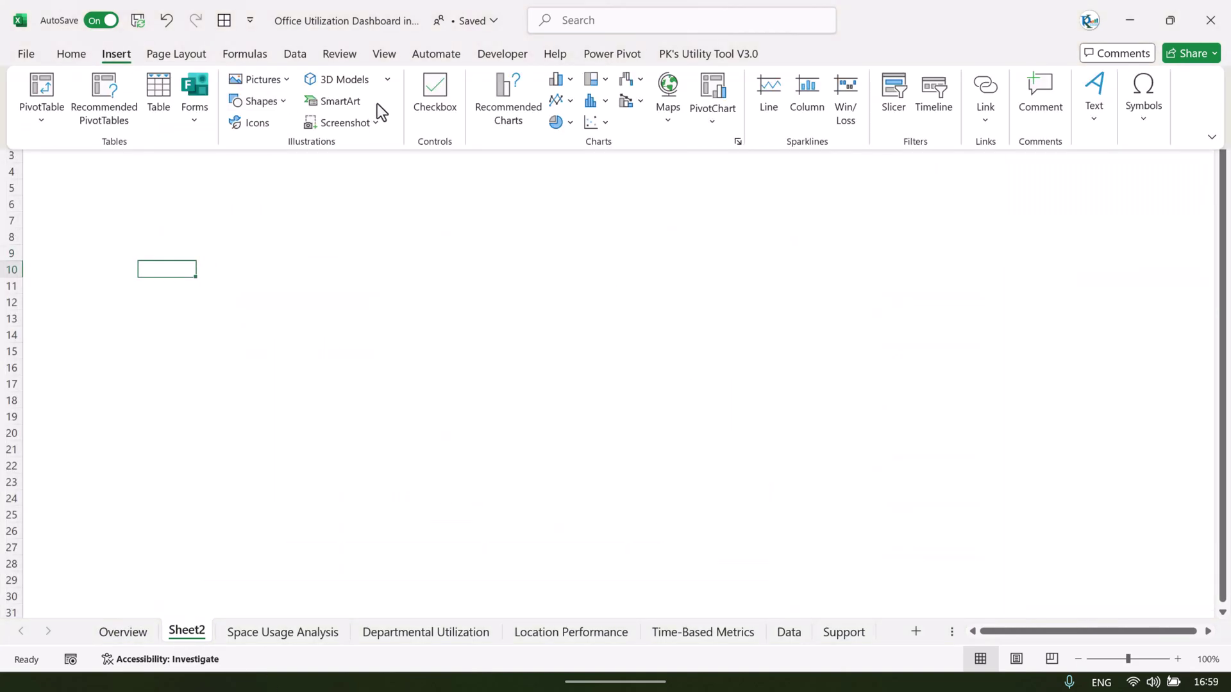
# Step: Draw a square-cornered rectangle spanning Sheet2 from A1 to column U
pyautogui.click(284, 105)
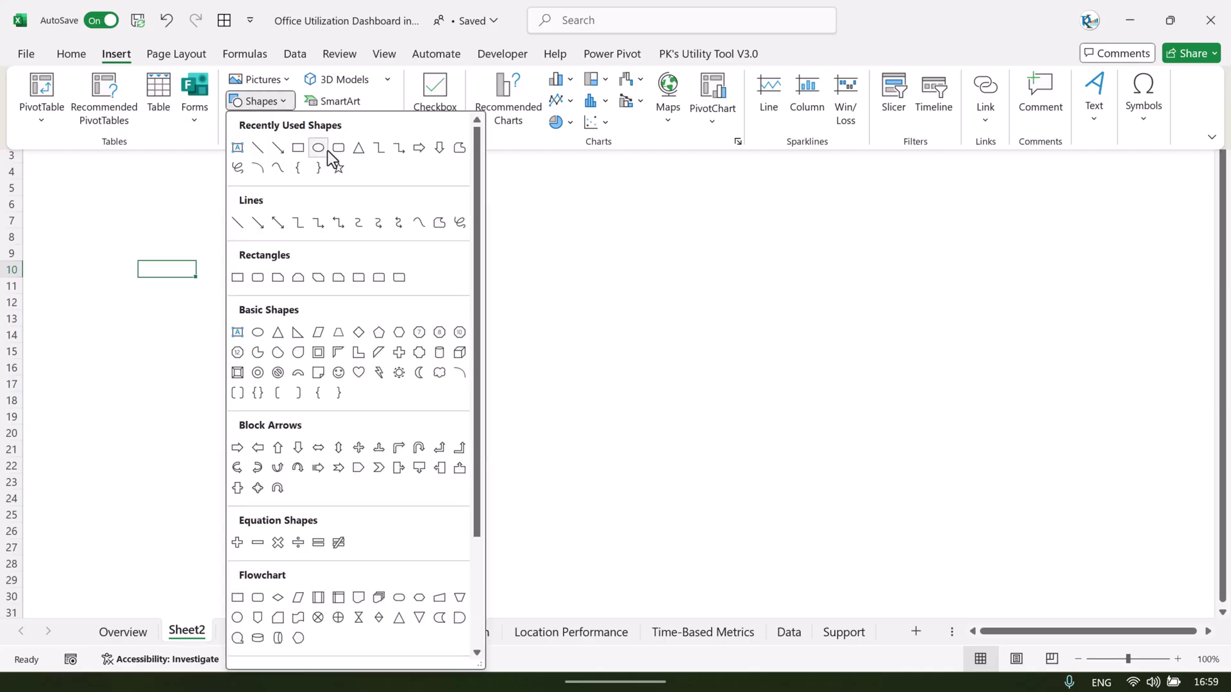
pyautogui.click(328, 151)
pyautogui.moveTo(53, 128); pyautogui.dragTo(1130, 607)
pyautogui.moveTo(127, 121); pyautogui.dragTo(52, 117)
pyautogui.moveTo(205, 219); pyautogui.dragTo(191, 215)
pyautogui.moveTo(1123, 610); pyautogui.dragTo(1147, 603)
pyautogui.moveTo(1151, 357); pyautogui.dragTo(1199, 354)
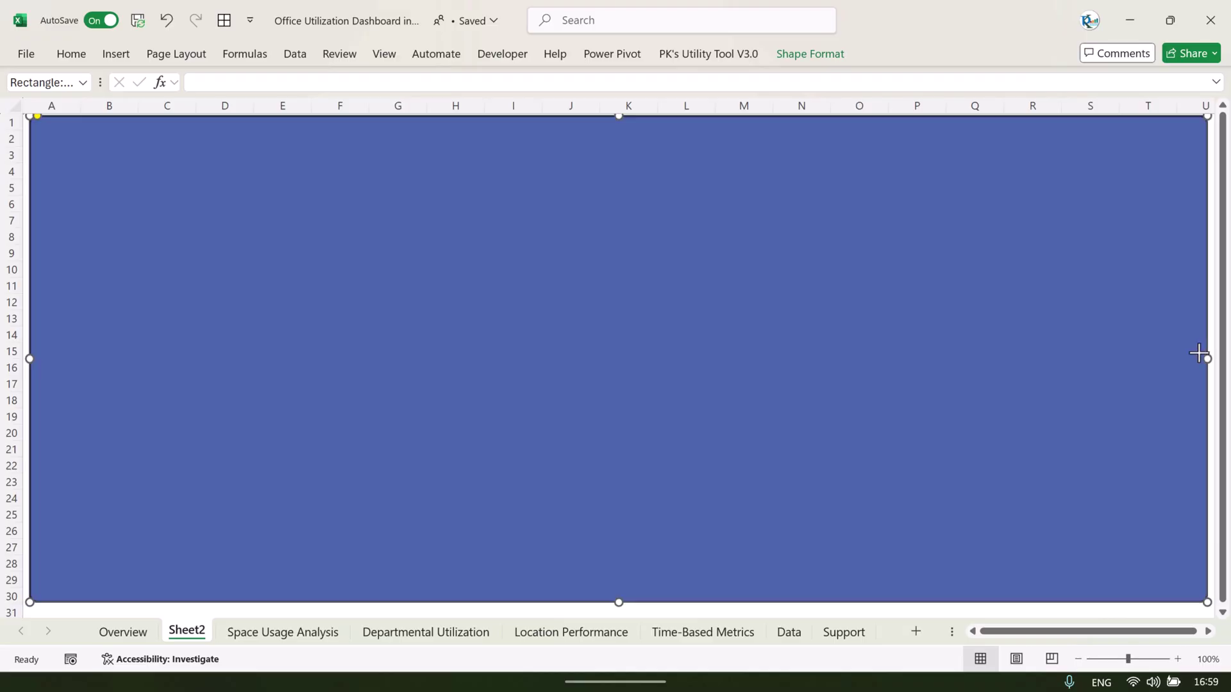
# Step: Fill the background rectangle pale mauve, then compare with the Overview and Support sheets
pyautogui.click(807, 56)
pyautogui.click(502, 79)
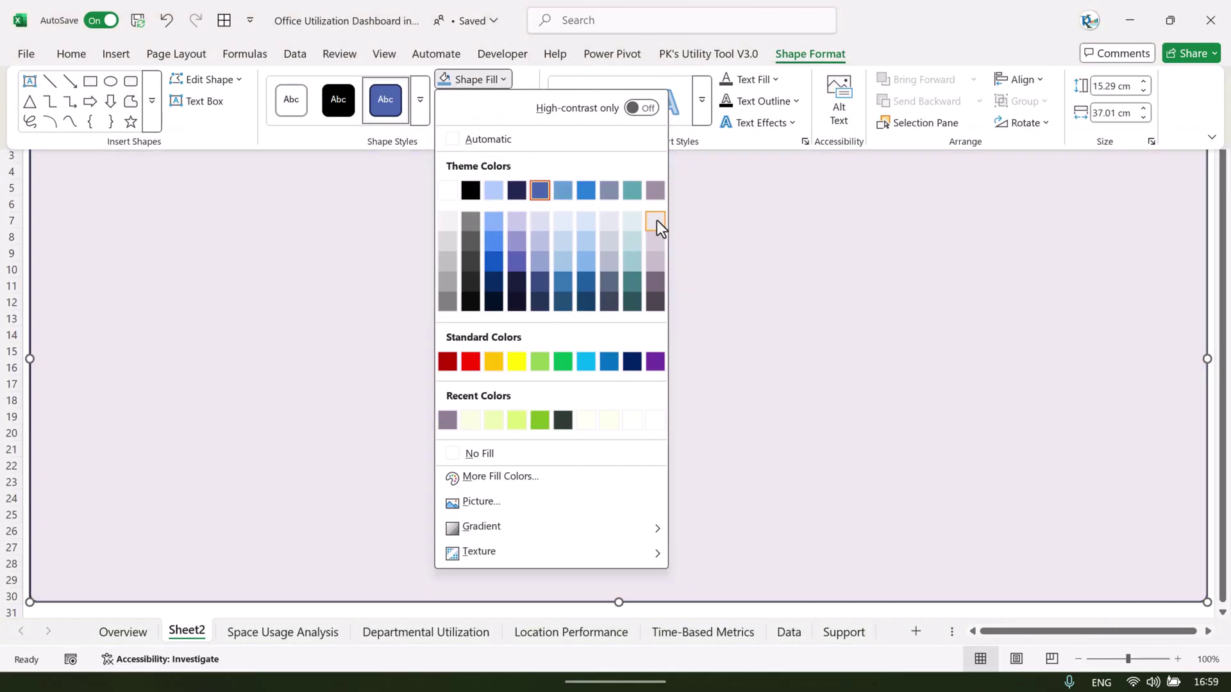
pyautogui.click(656, 221)
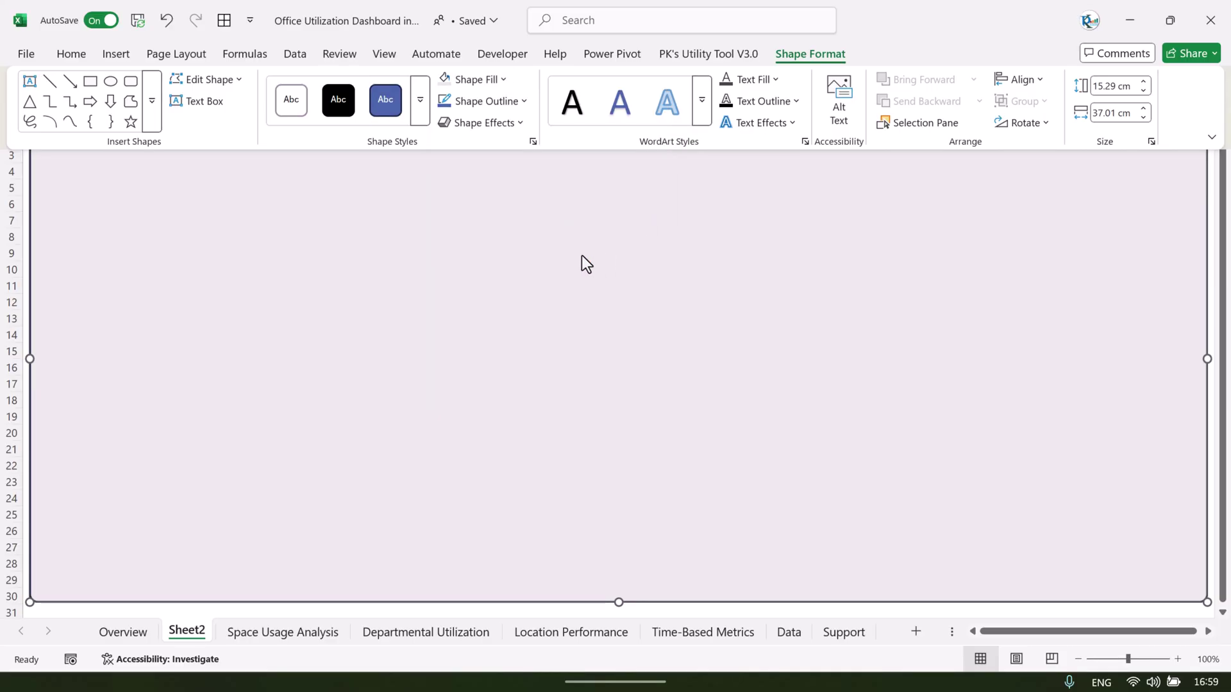
pyautogui.click(1221, 327)
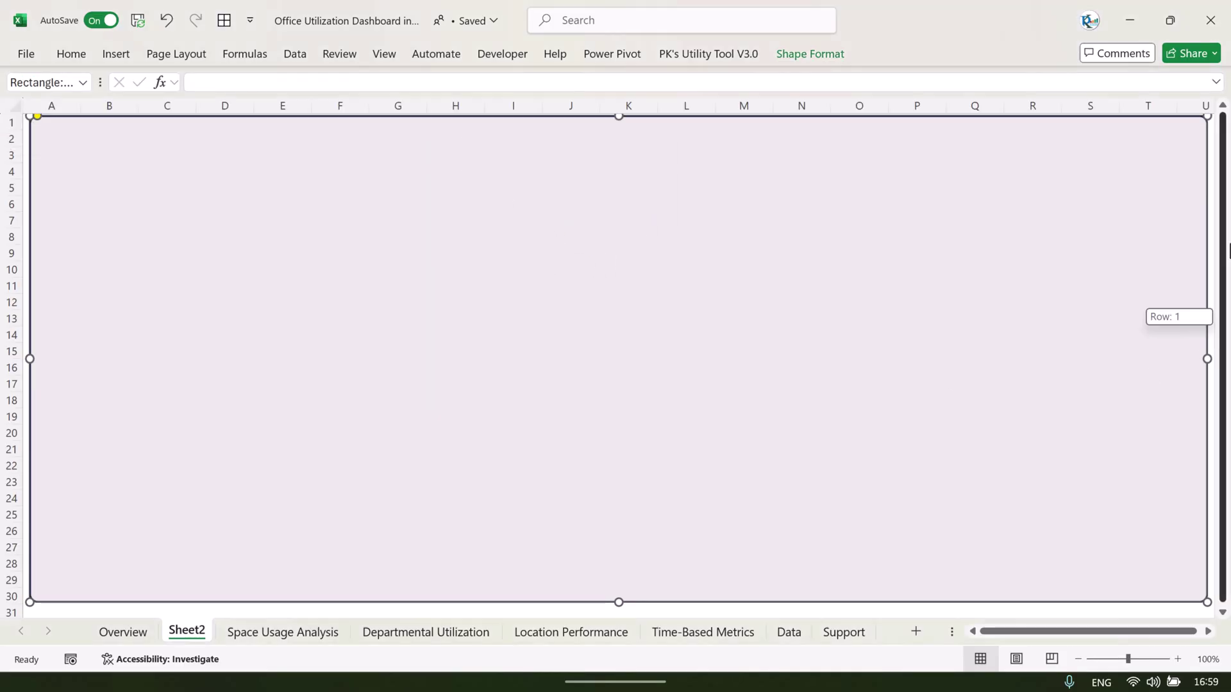
pyautogui.click(138, 634)
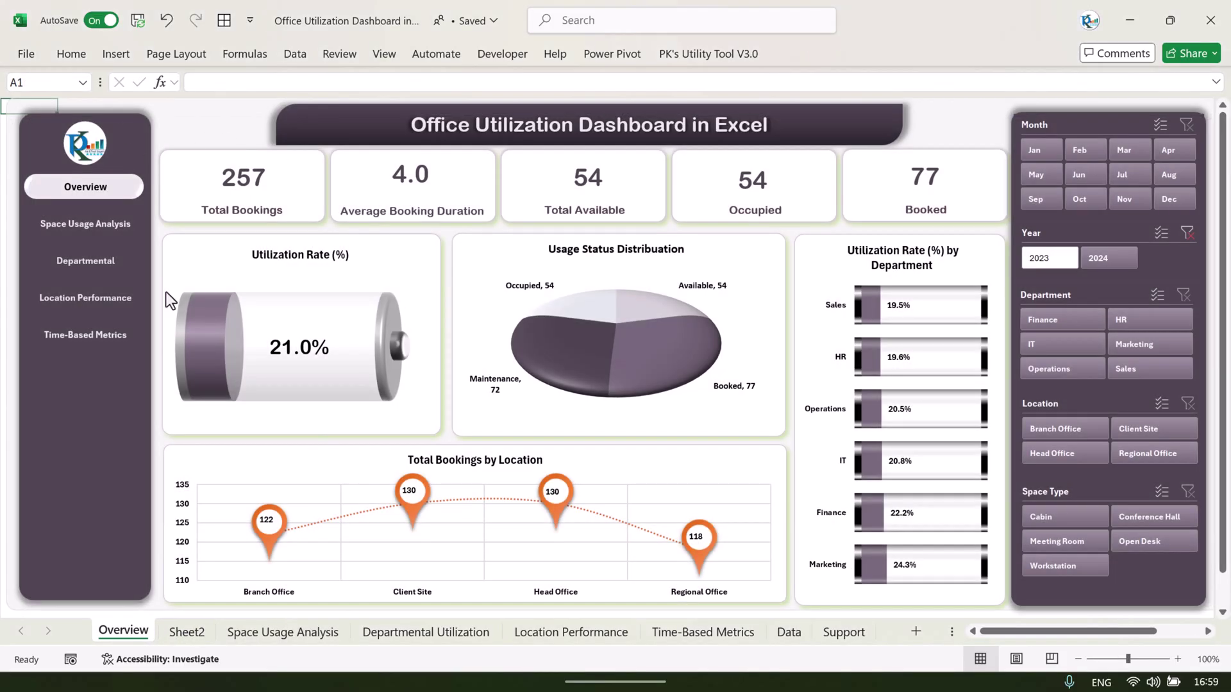
pyautogui.click(844, 632)
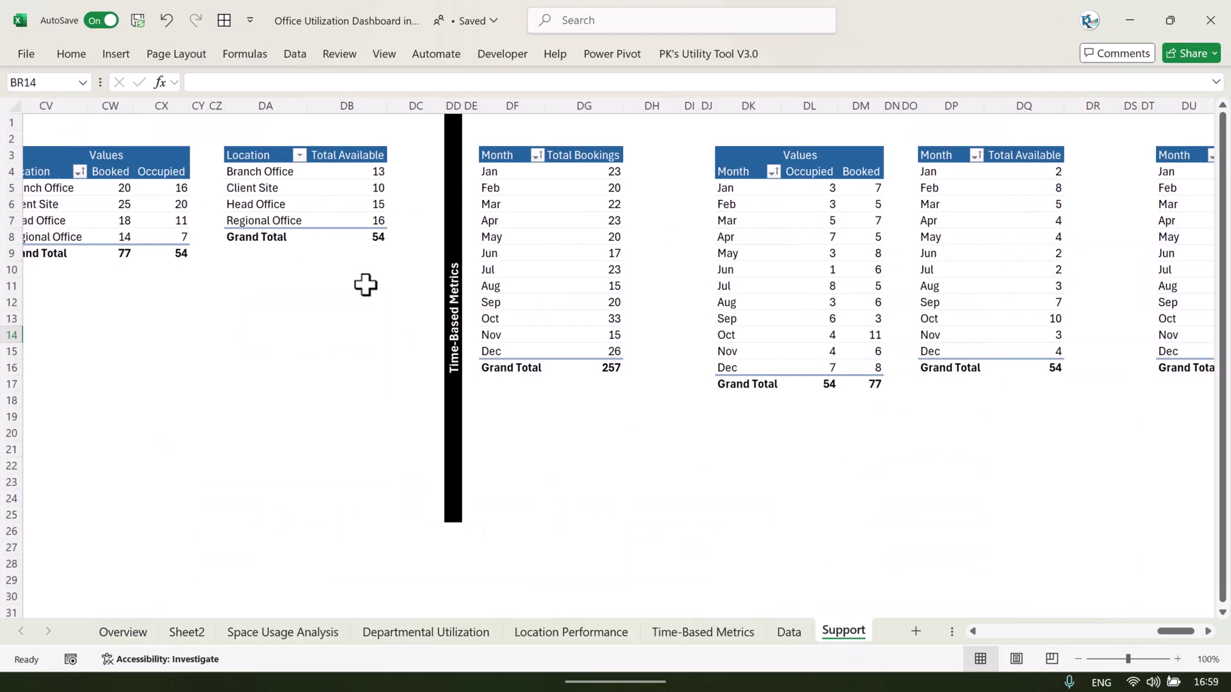
pyautogui.click(187, 633)
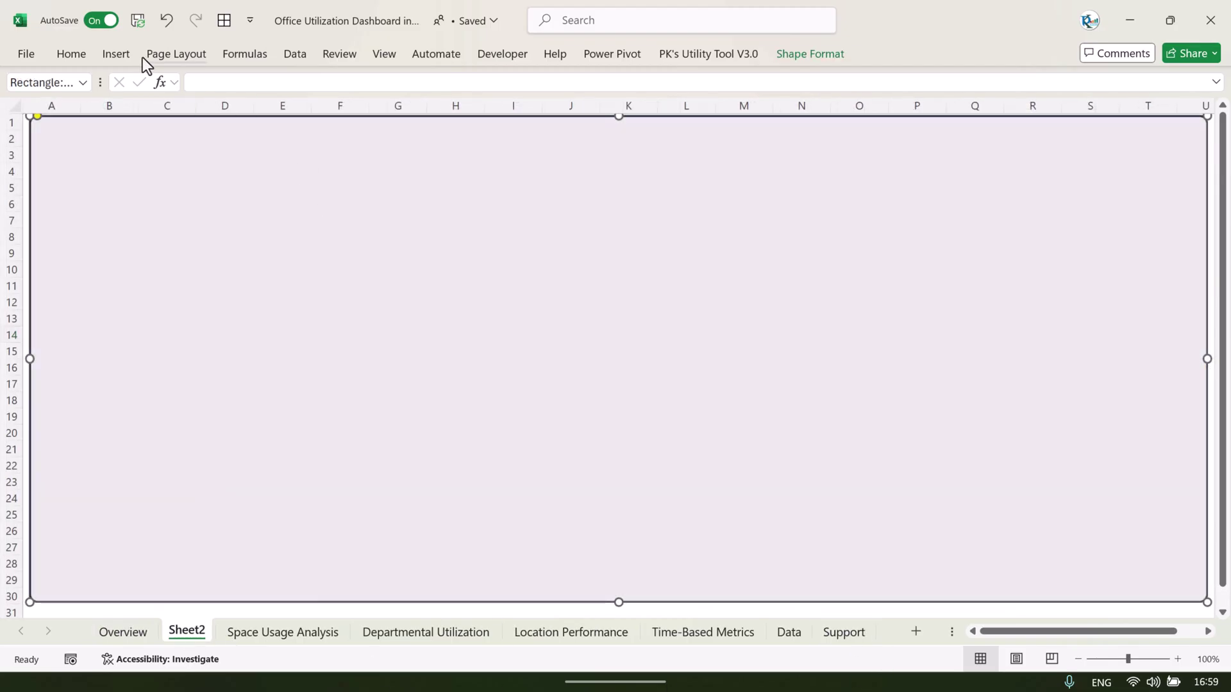
pyautogui.click(116, 54)
# Step: Draw a tall rounded sidebar along Sheet2's left edge and fill it dark mauve
pyautogui.moveTo(62, 137); pyautogui.dragTo(190, 587)
pyautogui.moveTo(129, 354); pyautogui.dragTo(120, 352)
pyautogui.click(821, 59)
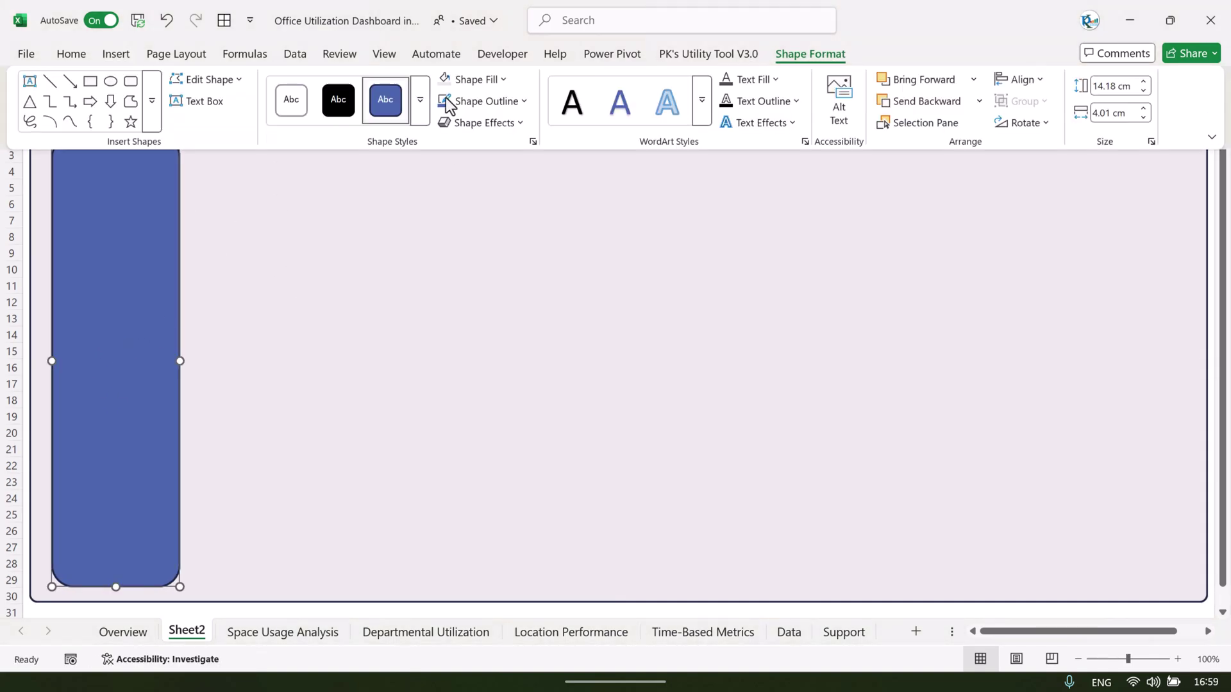
pyautogui.click(493, 81)
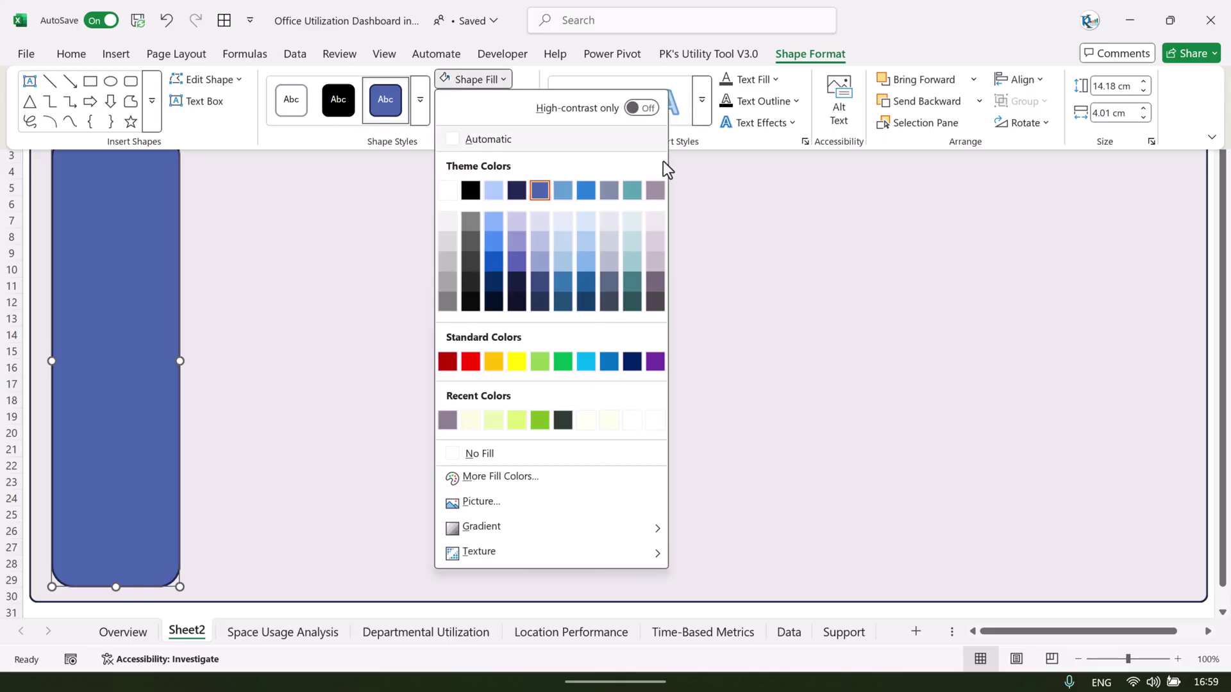
pyautogui.click(656, 282)
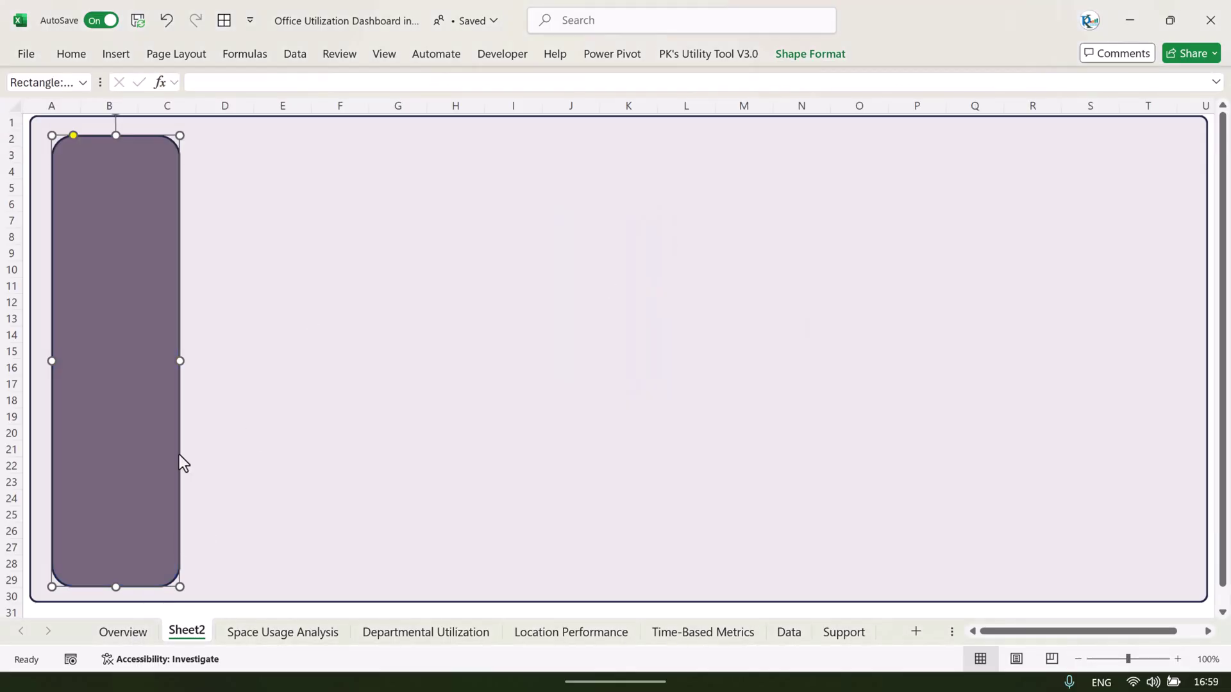
pyautogui.click(124, 633)
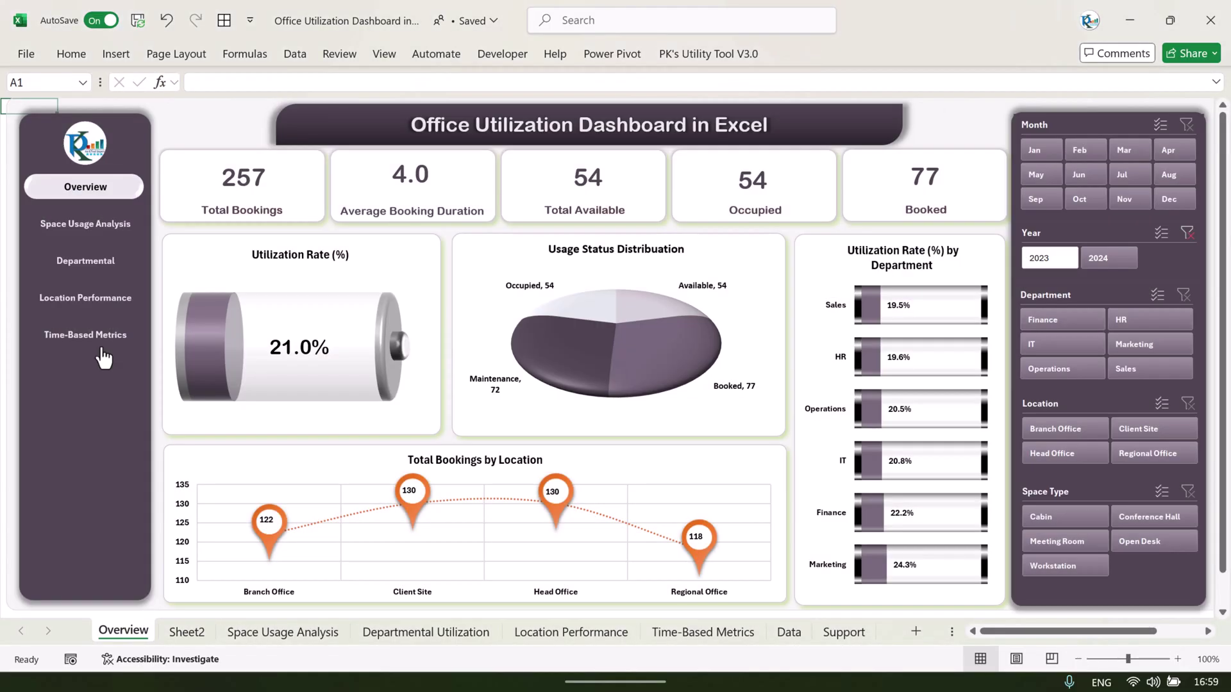
pyautogui.click(198, 637)
# Step: Remove the sidebar's outline
pyautogui.click(91, 146)
pyautogui.click(809, 53)
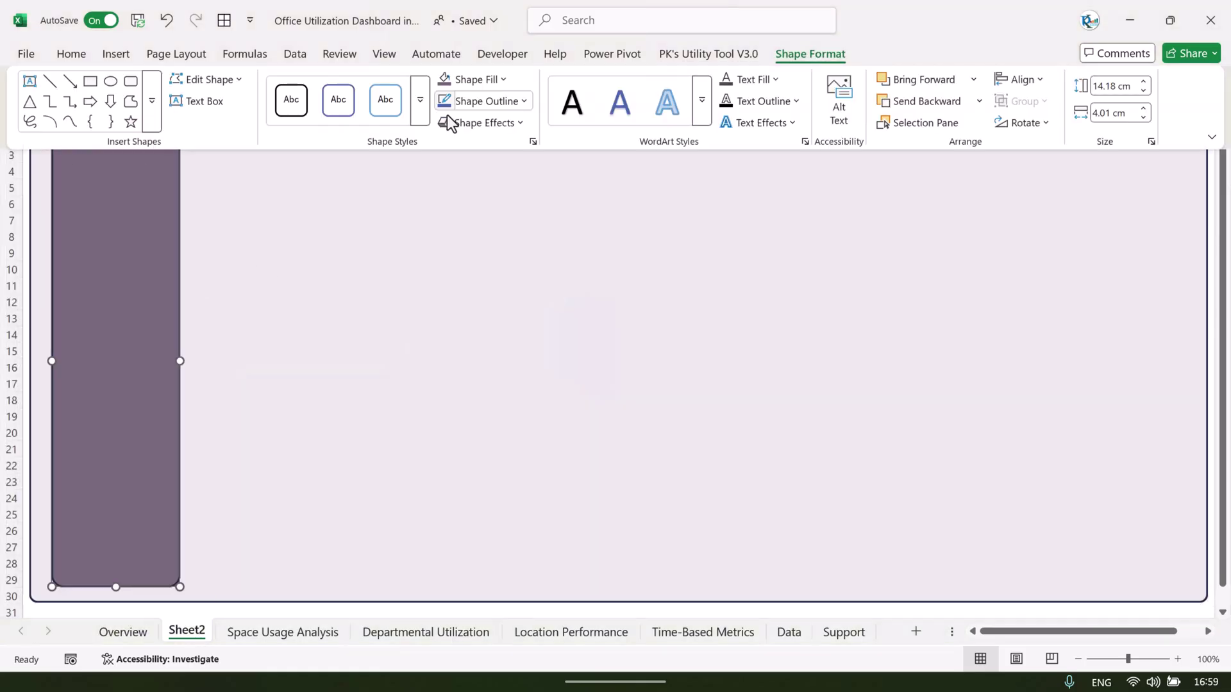
pyautogui.click(523, 101)
pyautogui.click(516, 481)
# Step: Give the sidebar a preset bevel with no shadow, then view the Overview sheet
pyautogui.click(482, 123)
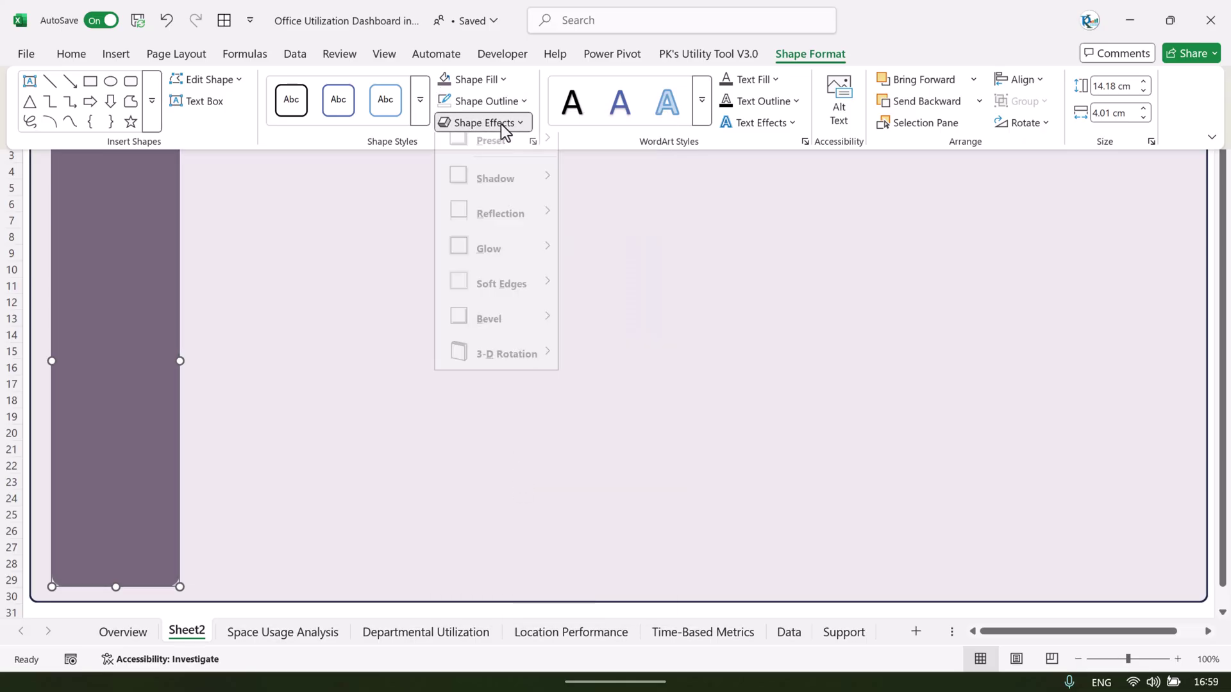
pyautogui.moveTo(514, 159)
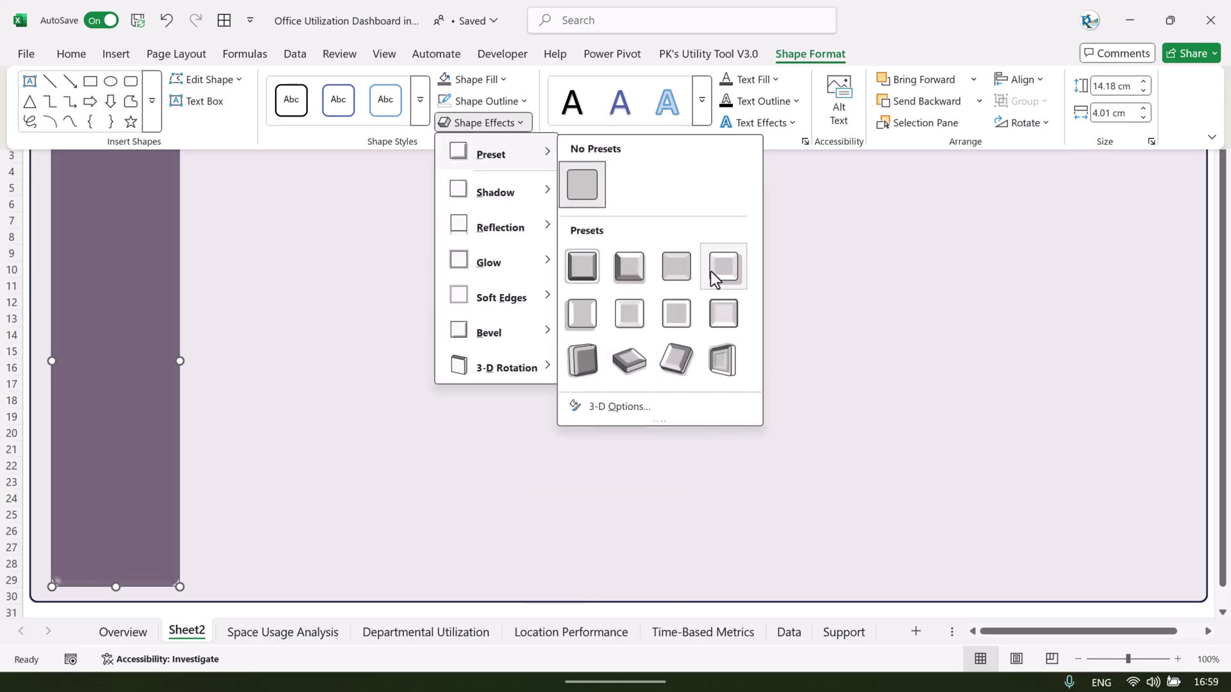
pyautogui.click(580, 315)
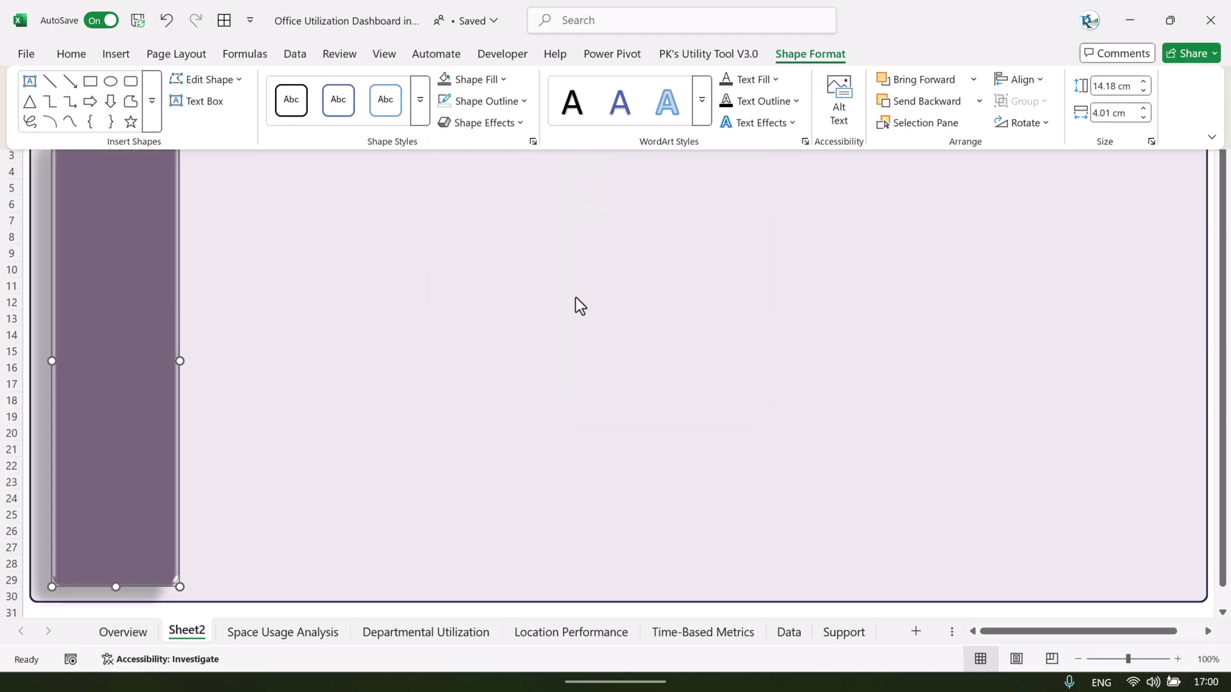
pyautogui.click(518, 105)
pyautogui.click(539, 87)
pyautogui.click(480, 122)
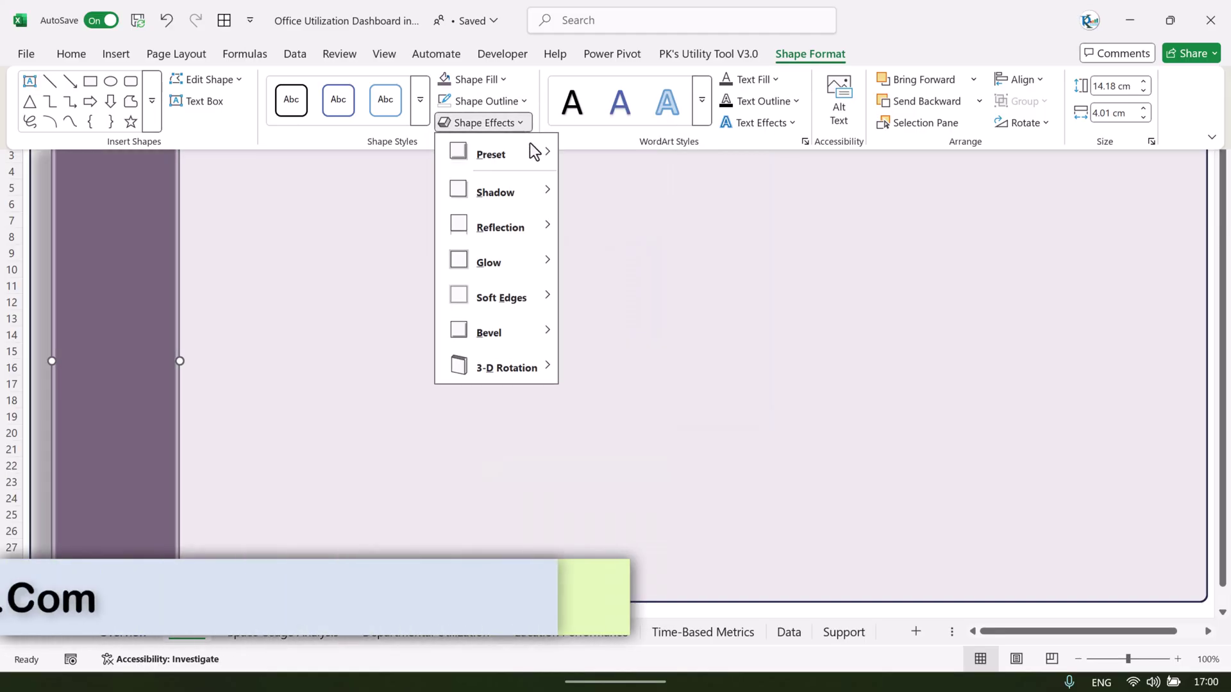
pyautogui.moveTo(527, 191)
pyautogui.click(587, 173)
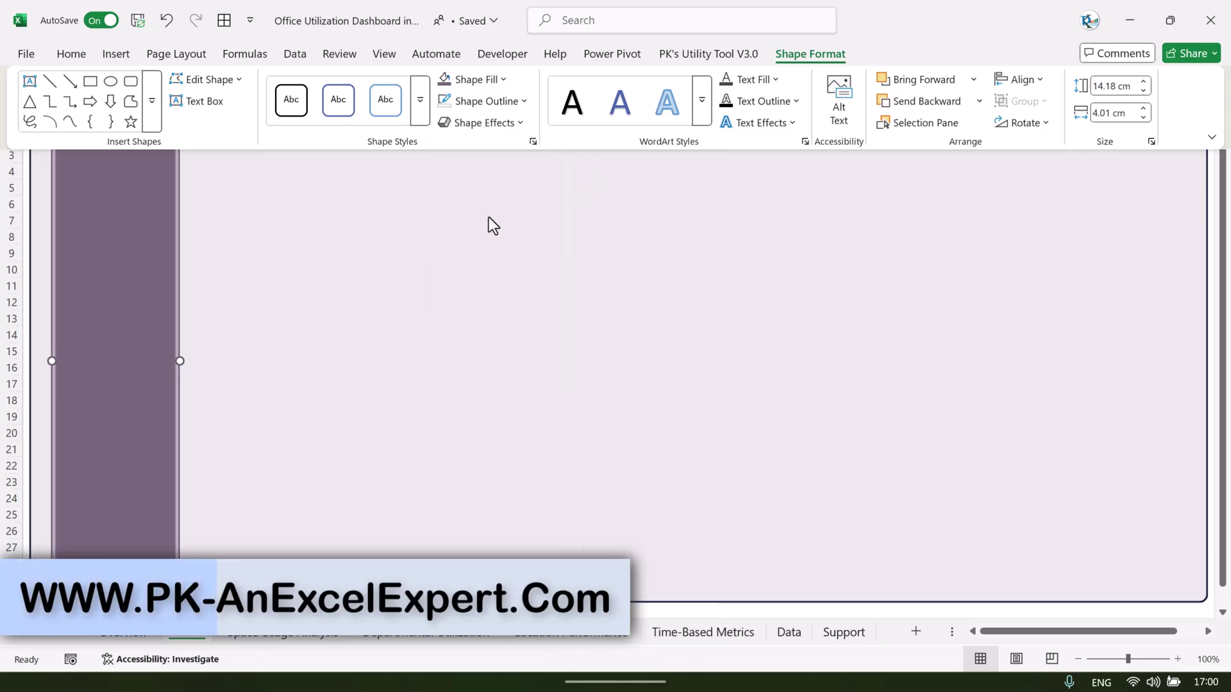
pyautogui.click(386, 284)
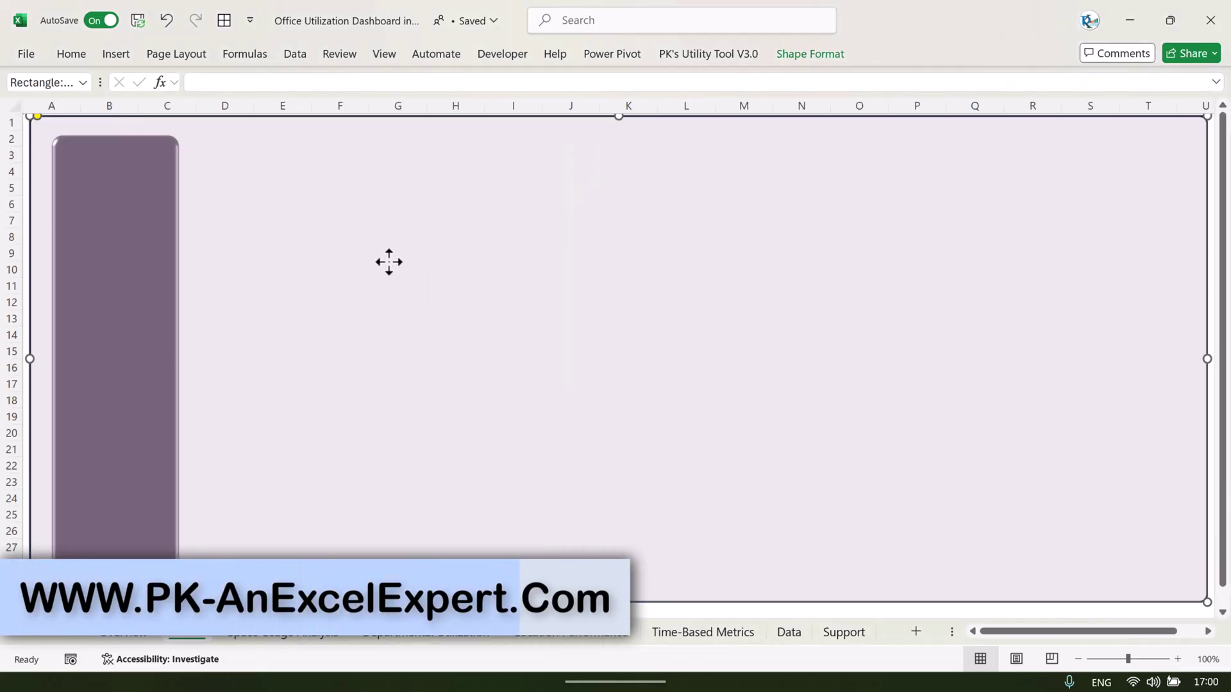
pyautogui.click(130, 635)
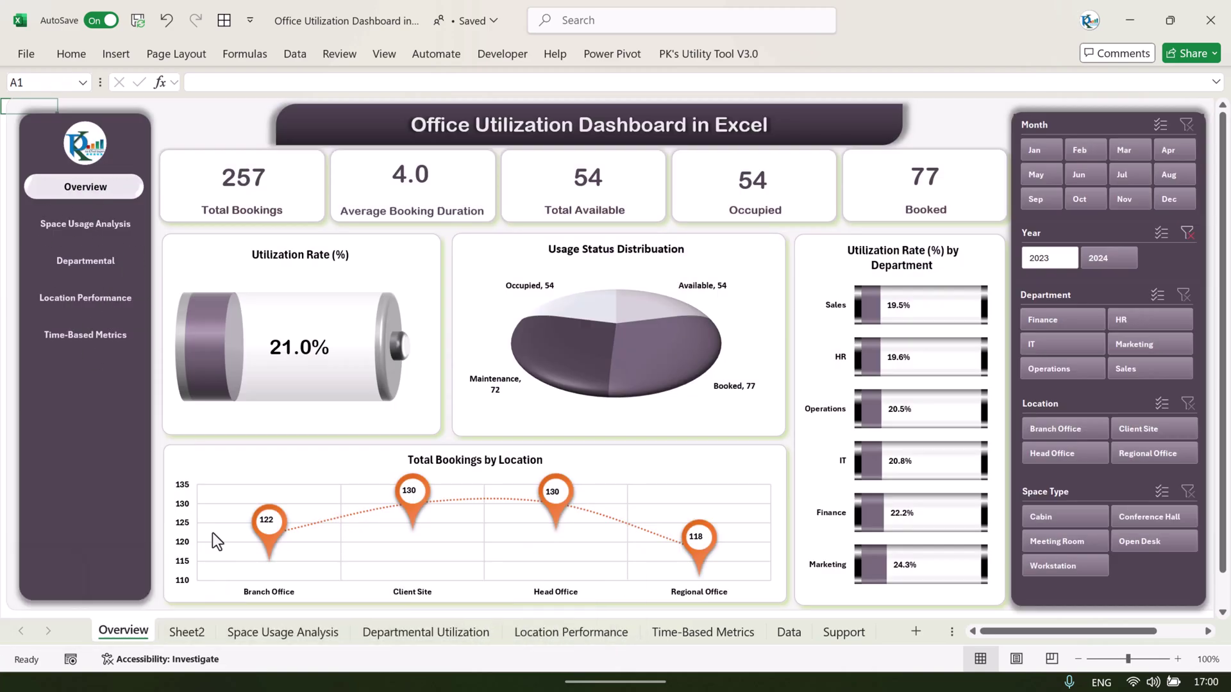
# Step: Insert a text box reading 'Overview' near the top of the sidebar
pyautogui.click(190, 632)
pyautogui.click(113, 55)
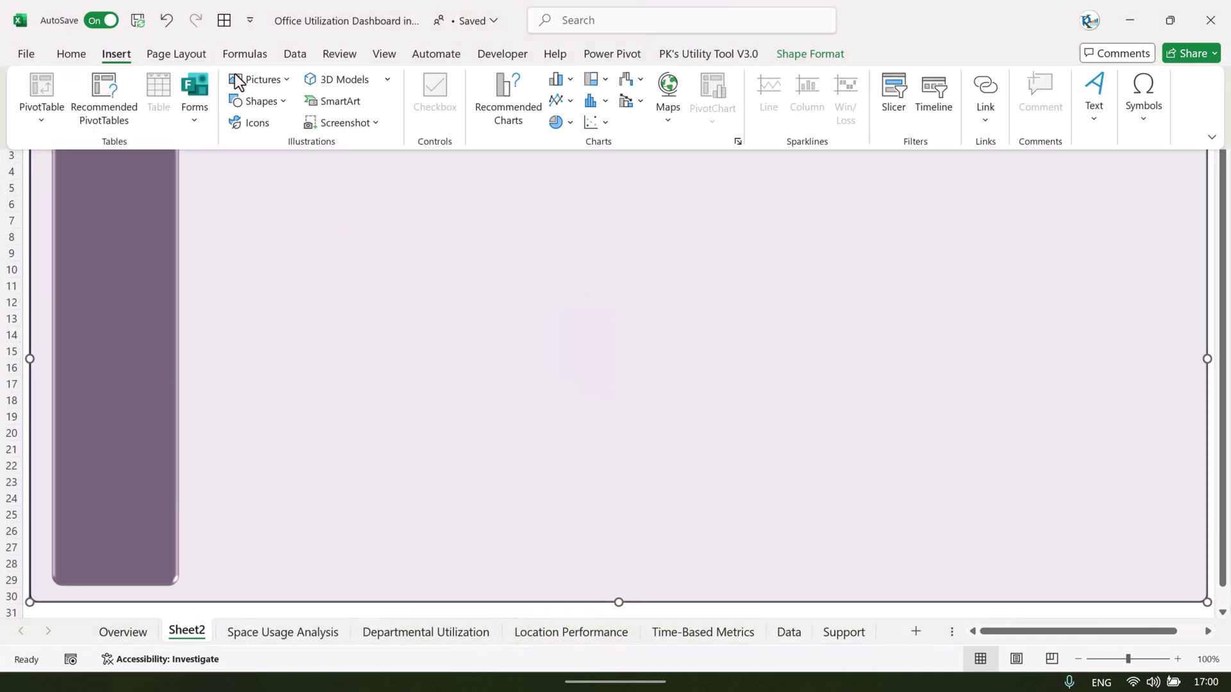
pyautogui.click(1093, 128)
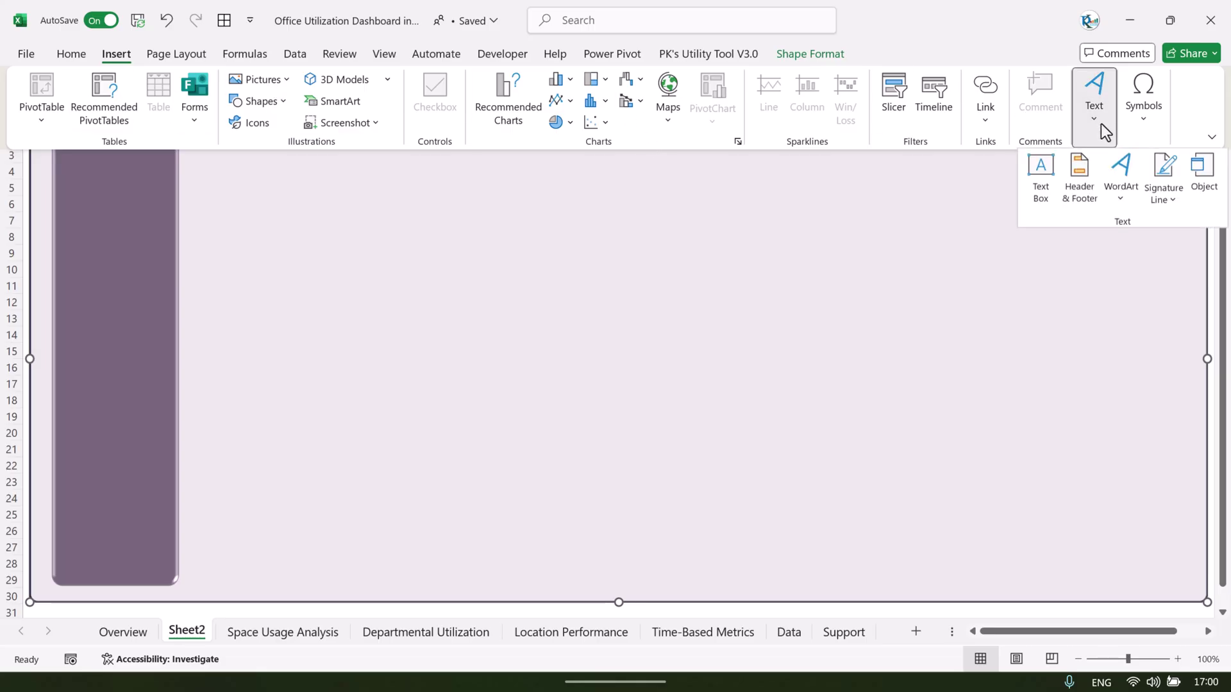
pyautogui.click(1040, 178)
pyautogui.moveTo(66, 174); pyautogui.dragTo(167, 205)
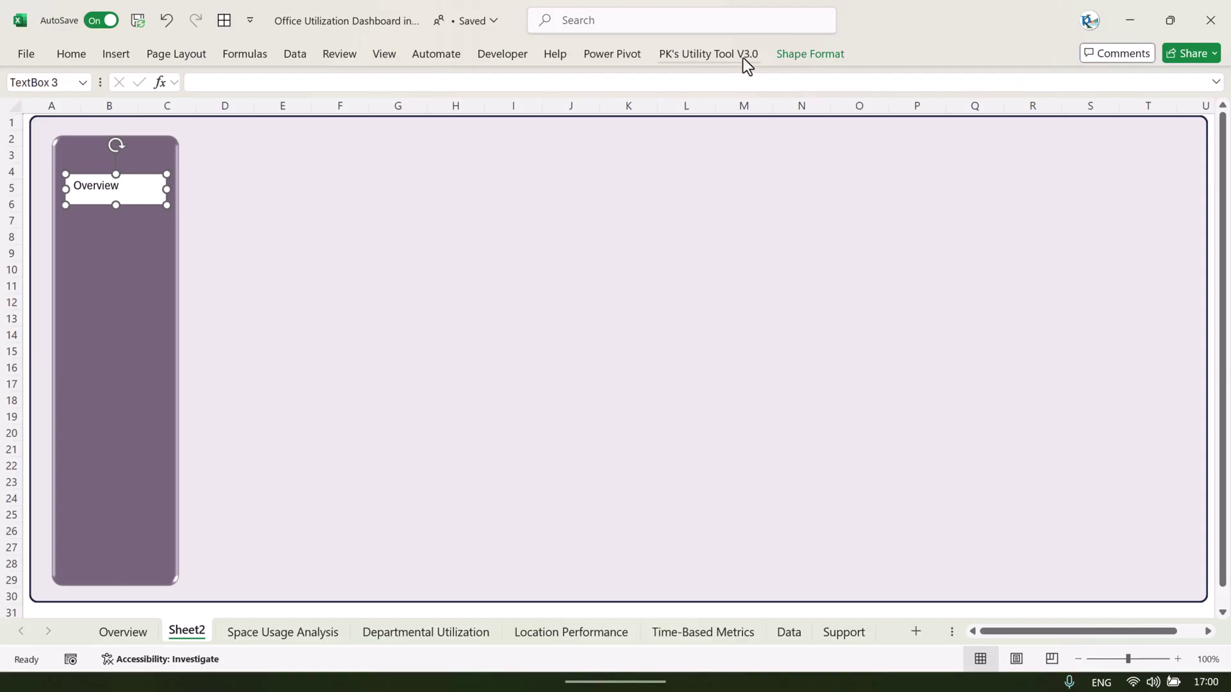
# Step: Centre the Overview label horizontally and vertically and widen its box
pyautogui.doubleClick(811, 55)
pyautogui.click(71, 55)
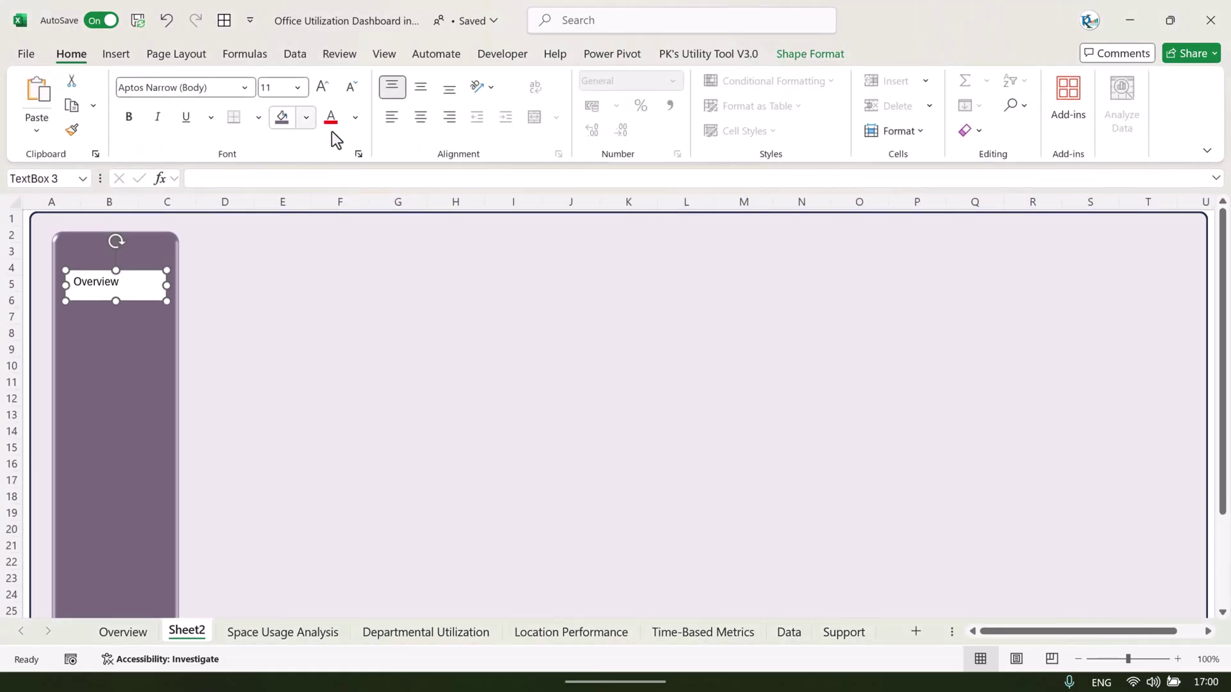
pyautogui.click(414, 120)
pyautogui.click(423, 89)
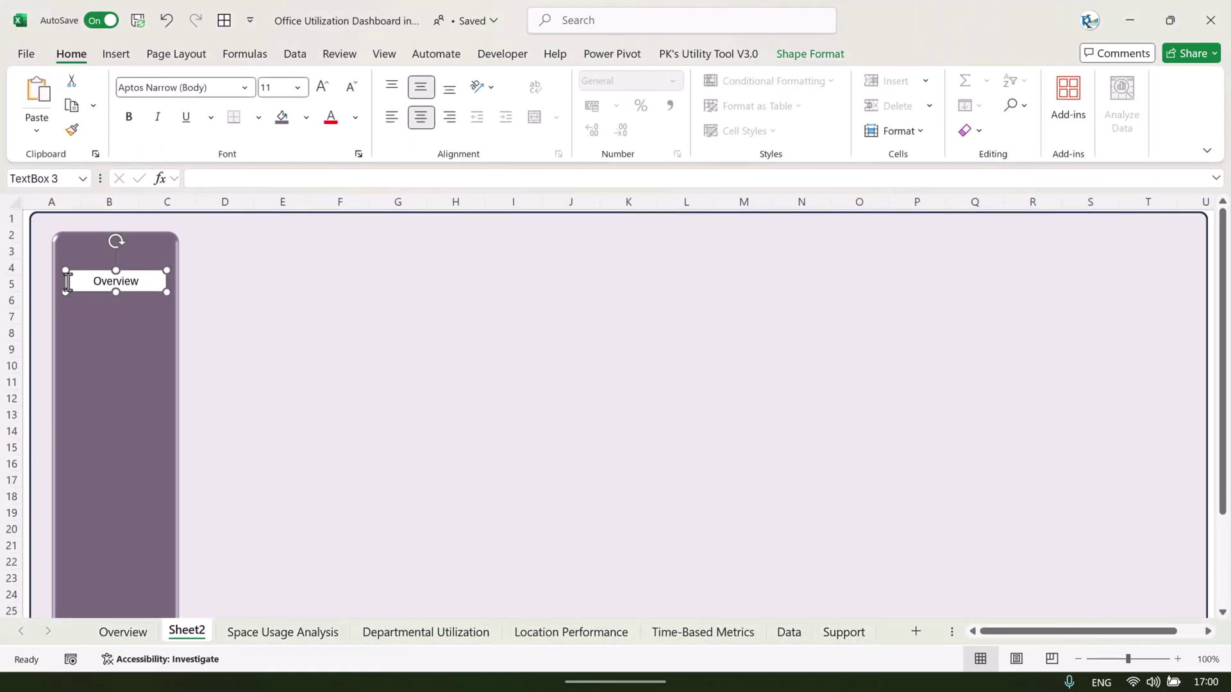
pyautogui.moveTo(65, 293); pyautogui.dragTo(60, 292)
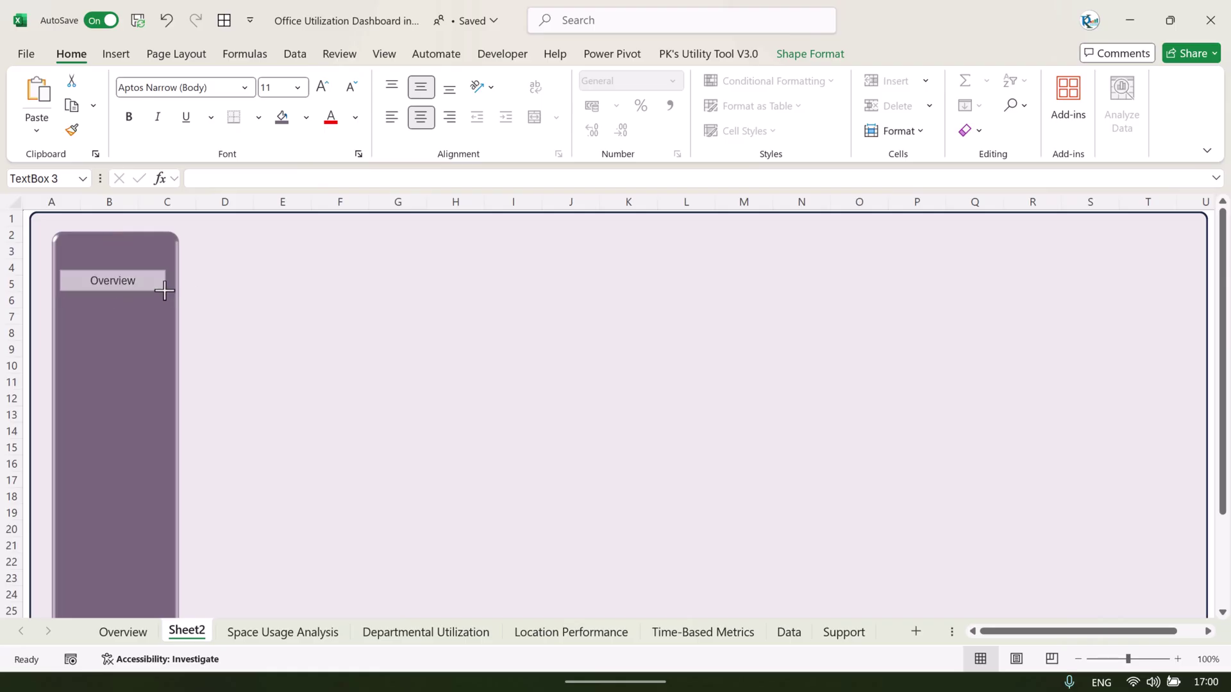
pyautogui.click(811, 57)
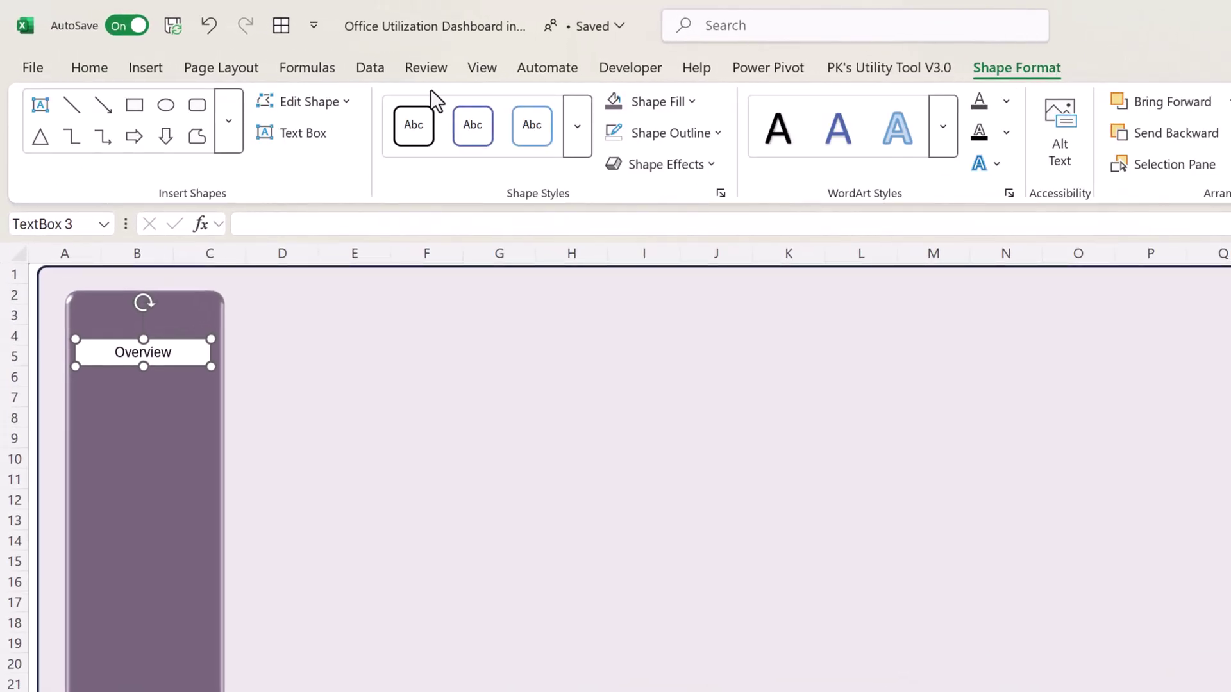
pyautogui.click(347, 106)
pyautogui.moveTo(353, 136)
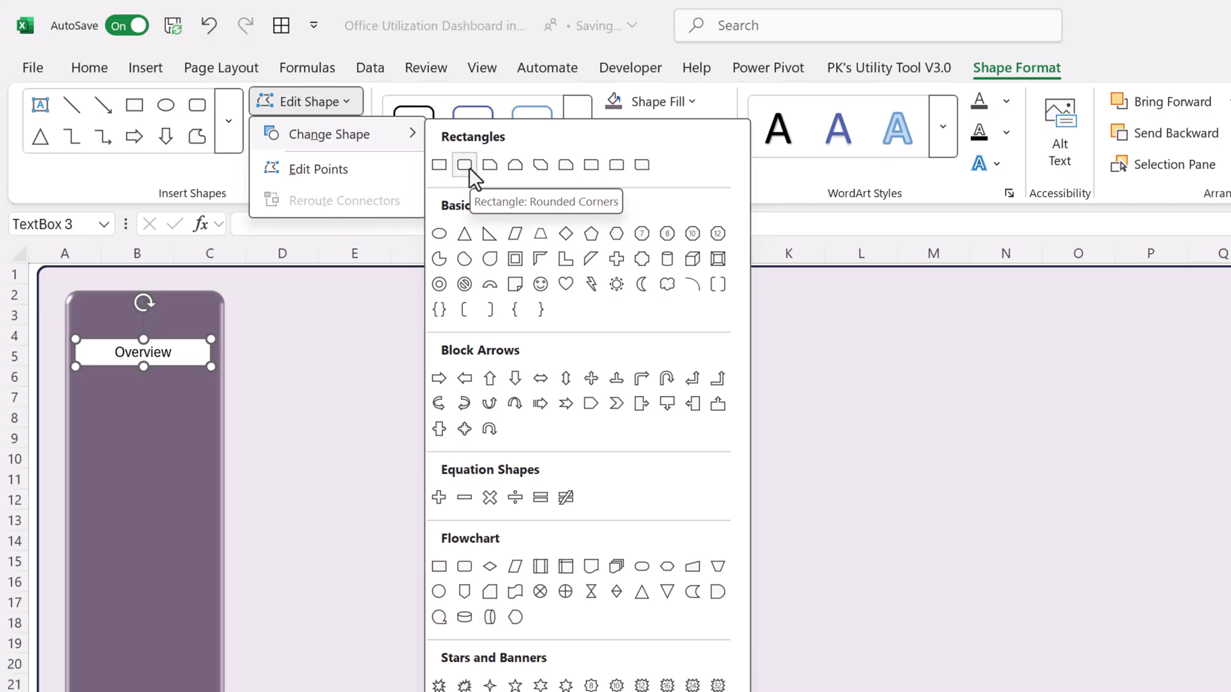
# Step: Round the corners of the Overview box using its yellow handle
pyautogui.click(80, 340)
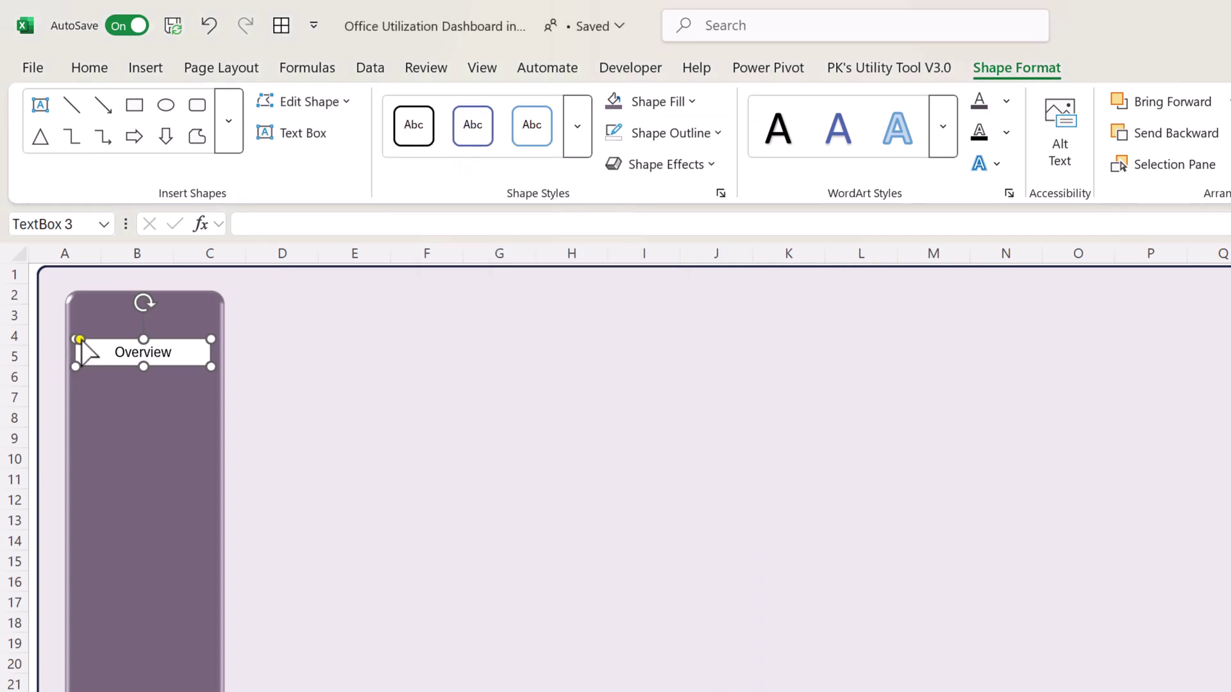
pyautogui.moveTo(79, 339); pyautogui.dragTo(106, 342)
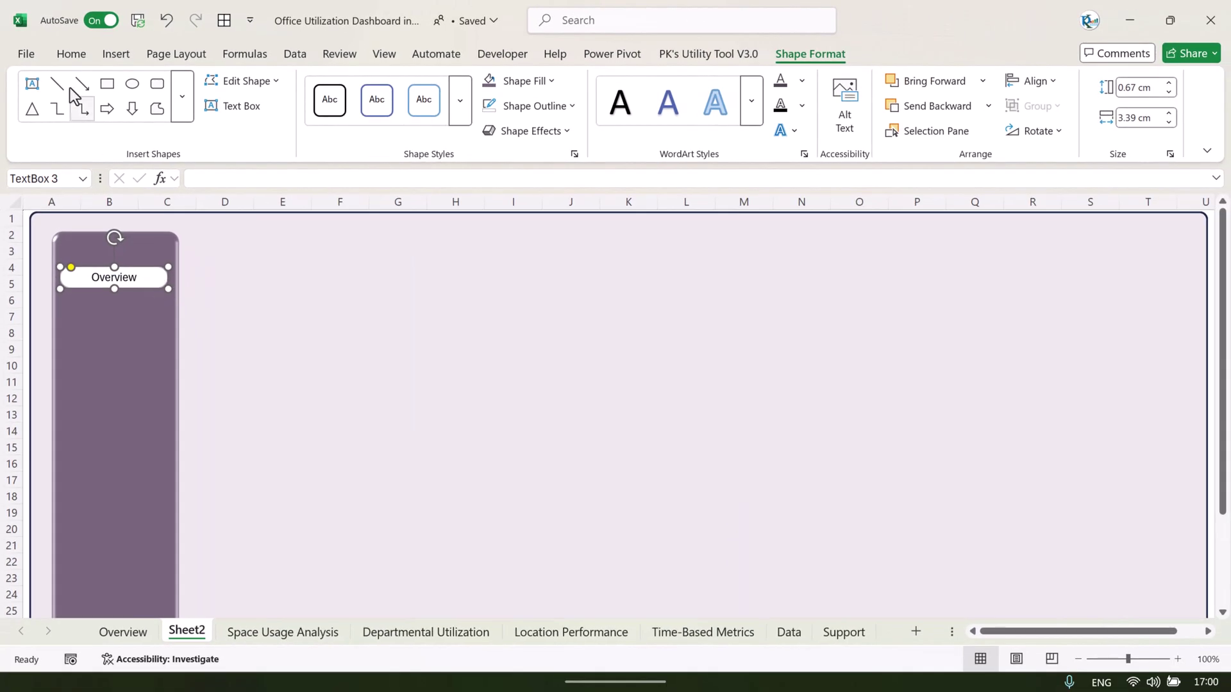
pyautogui.click(71, 53)
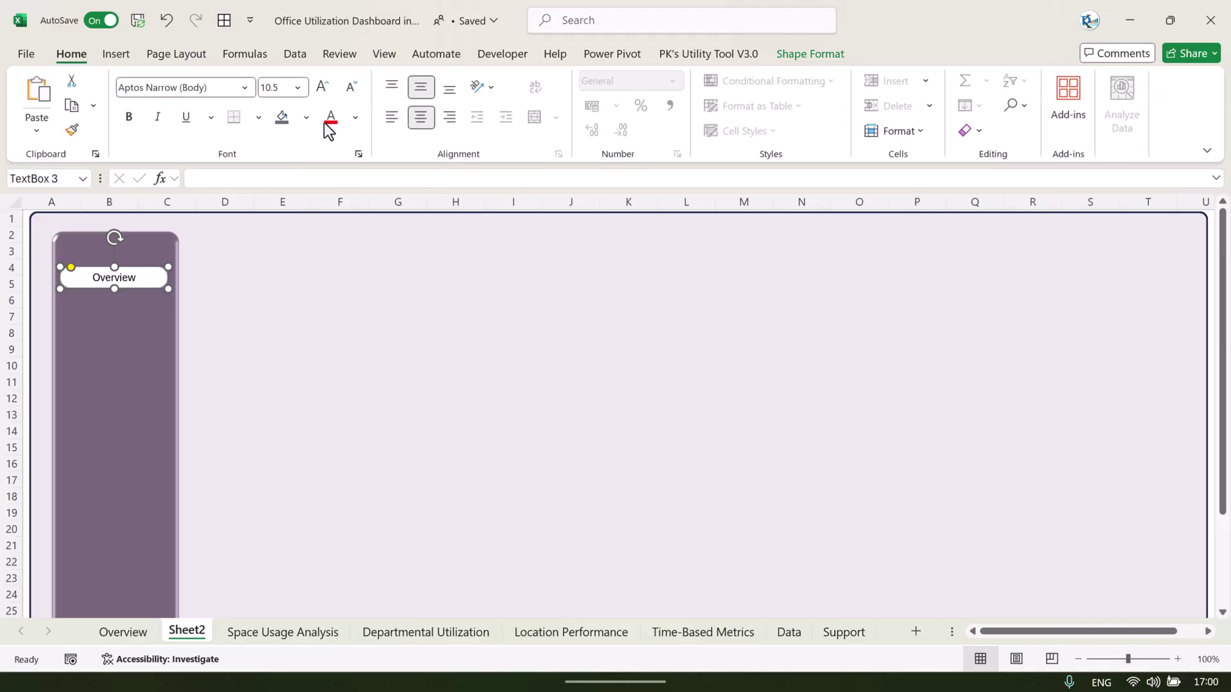
pyautogui.click(123, 632)
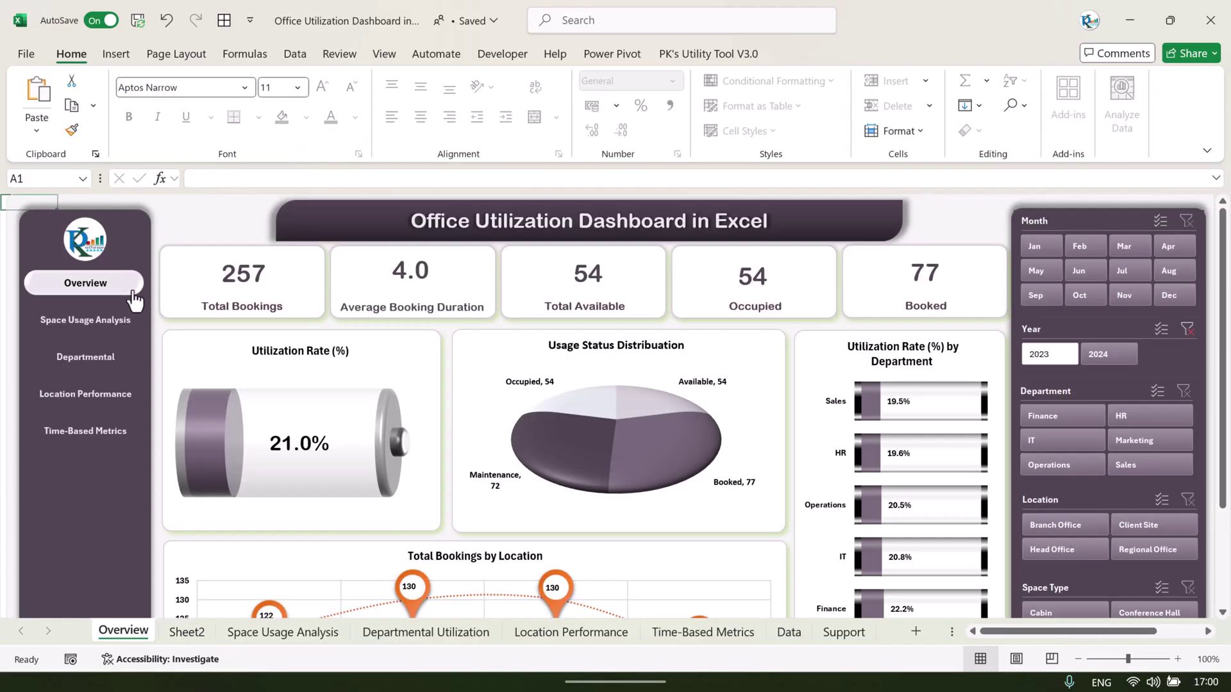
pyautogui.click(192, 632)
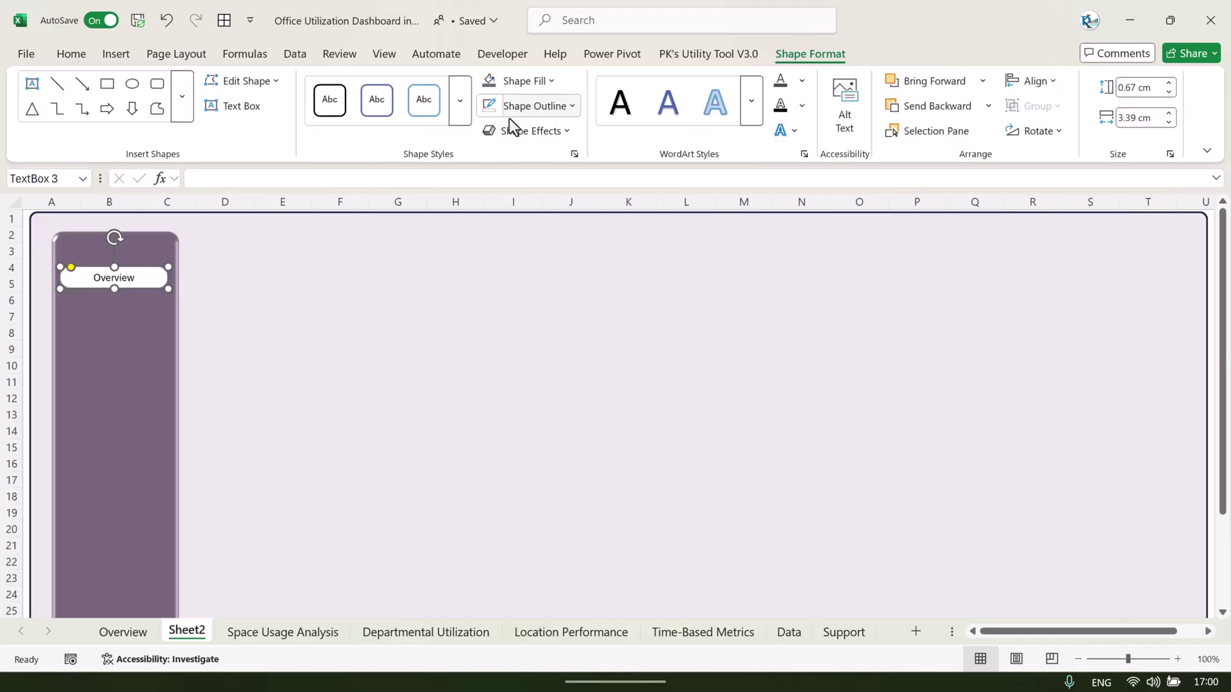
# Step: Fill the Overview box white with no outline, trying a 3-D preset effect
pyautogui.click(527, 82)
pyautogui.click(695, 225)
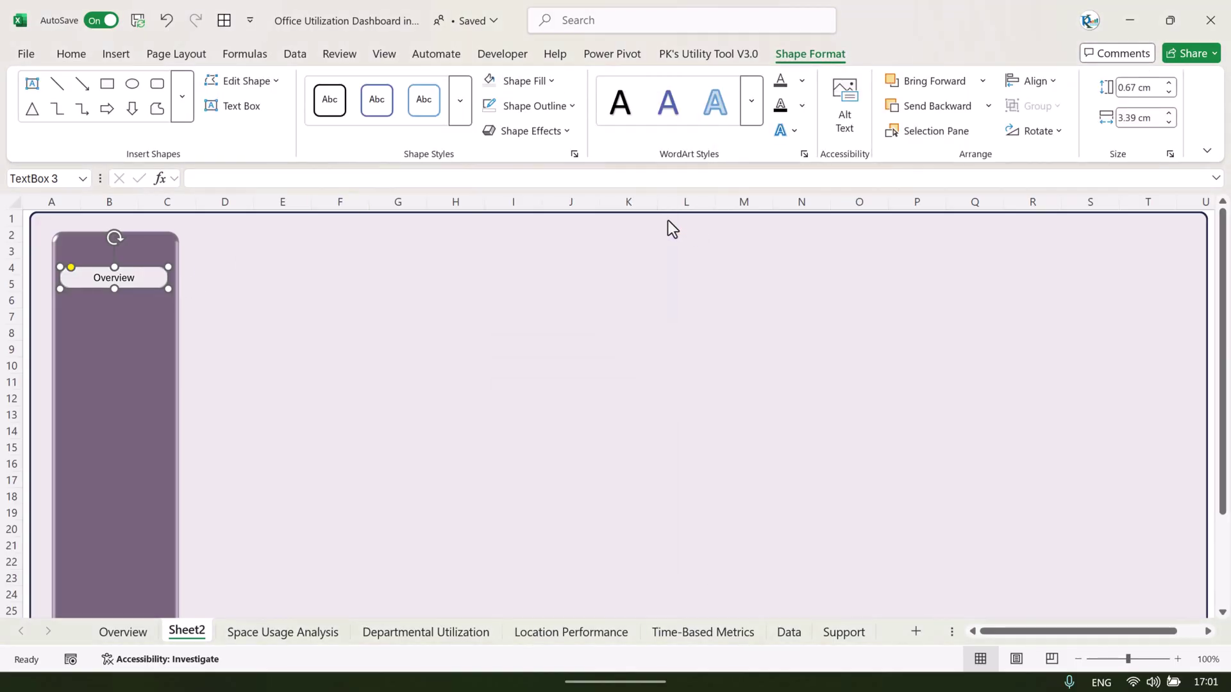
pyautogui.click(559, 133)
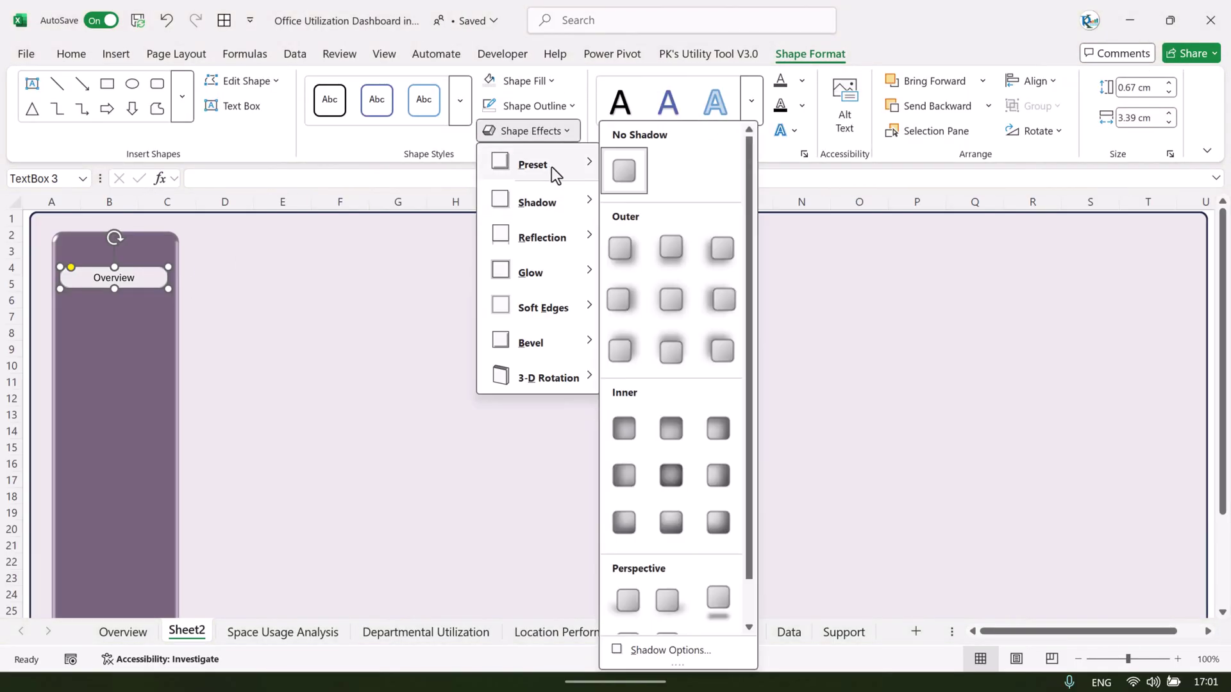
pyautogui.moveTo(551, 167)
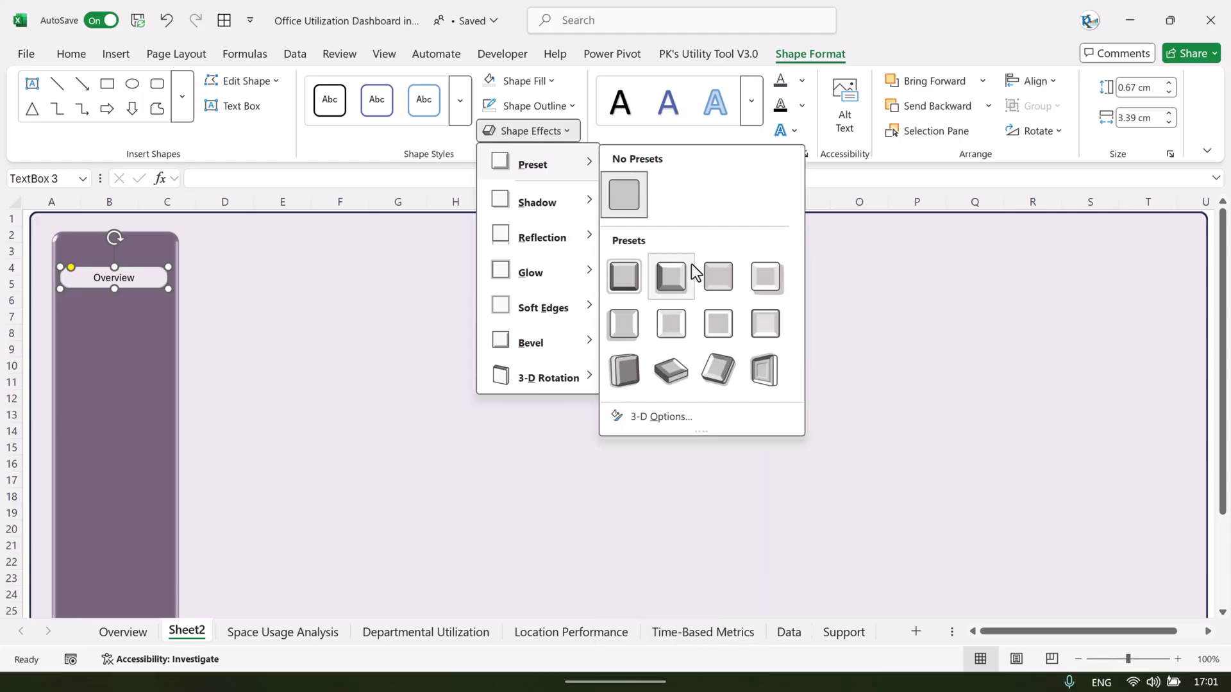
pyautogui.click(673, 324)
pyautogui.click(545, 110)
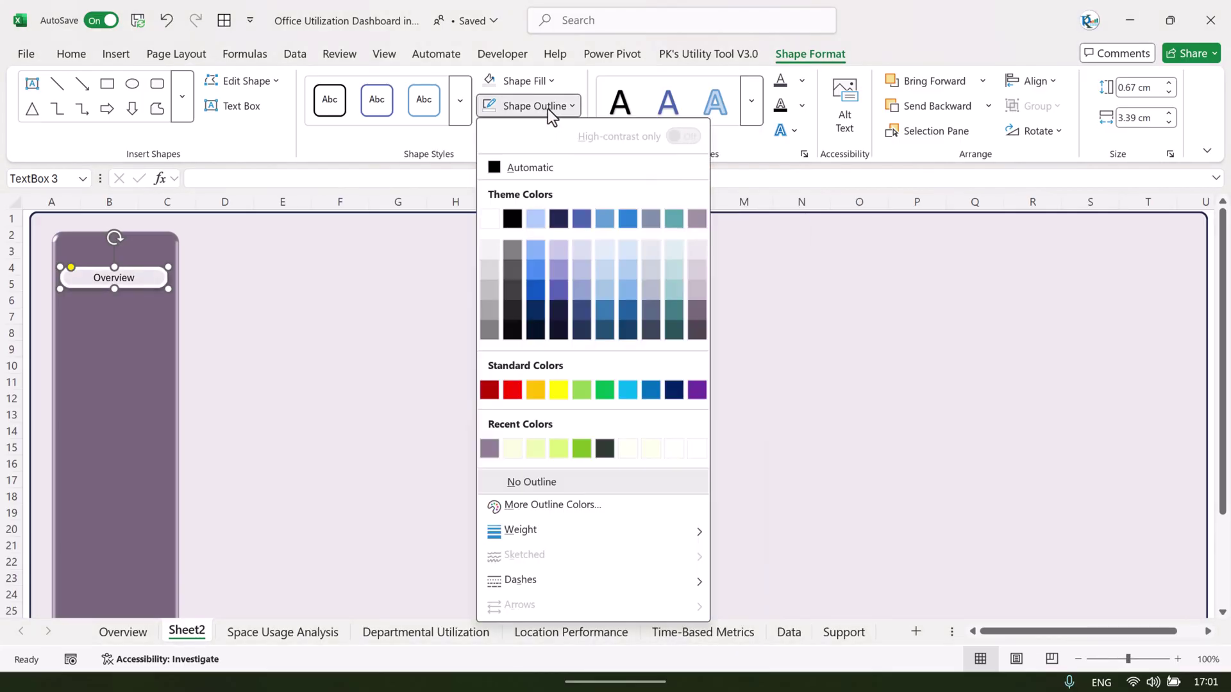
pyautogui.click(541, 487)
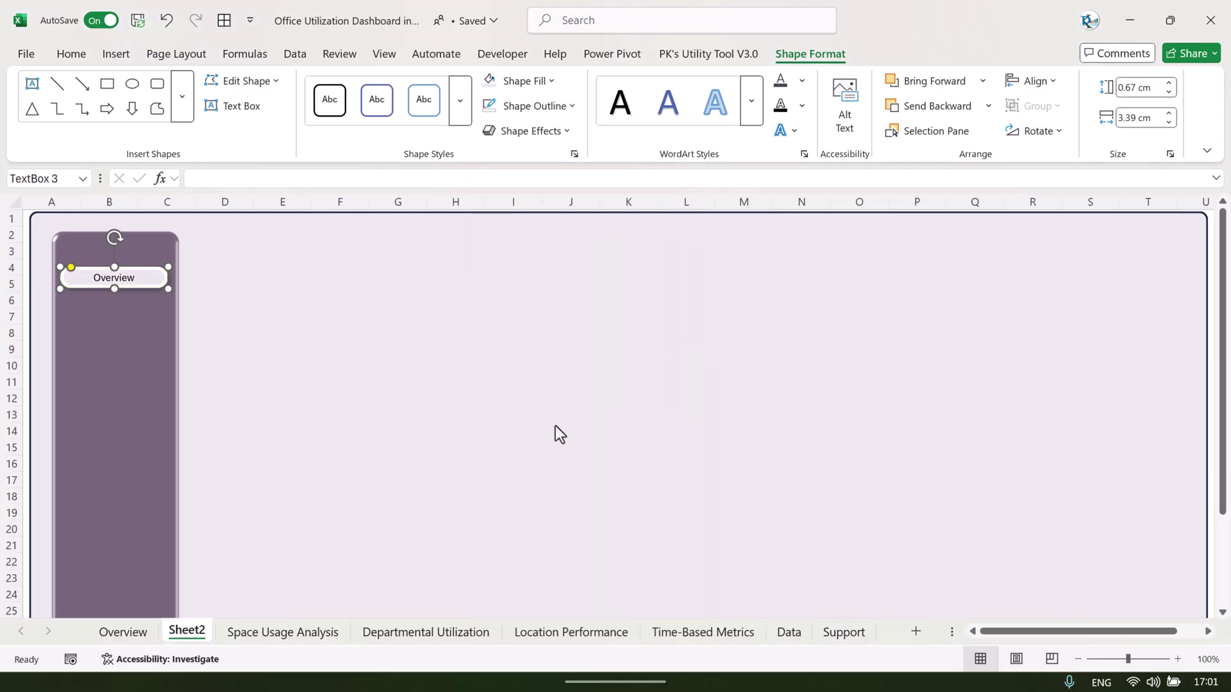
pyautogui.click(518, 80)
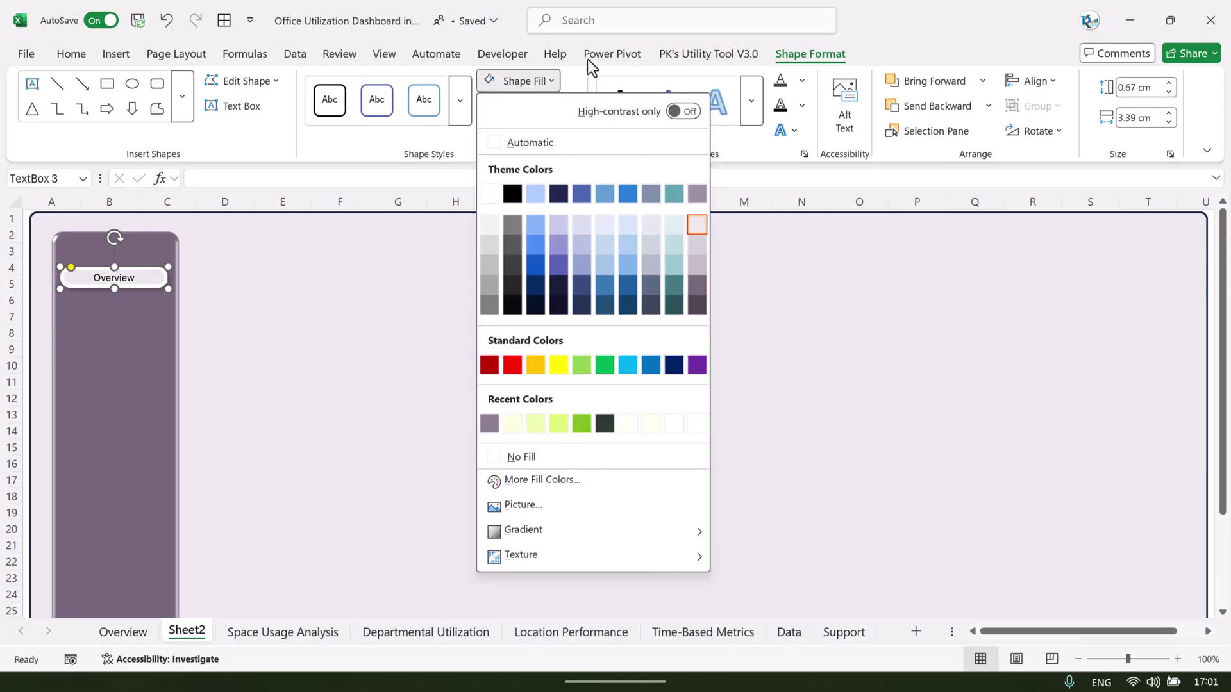
pyautogui.click(533, 141)
# Step: Apply a 3-D preset to the Overview box and remove its shadow
pyautogui.click(565, 132)
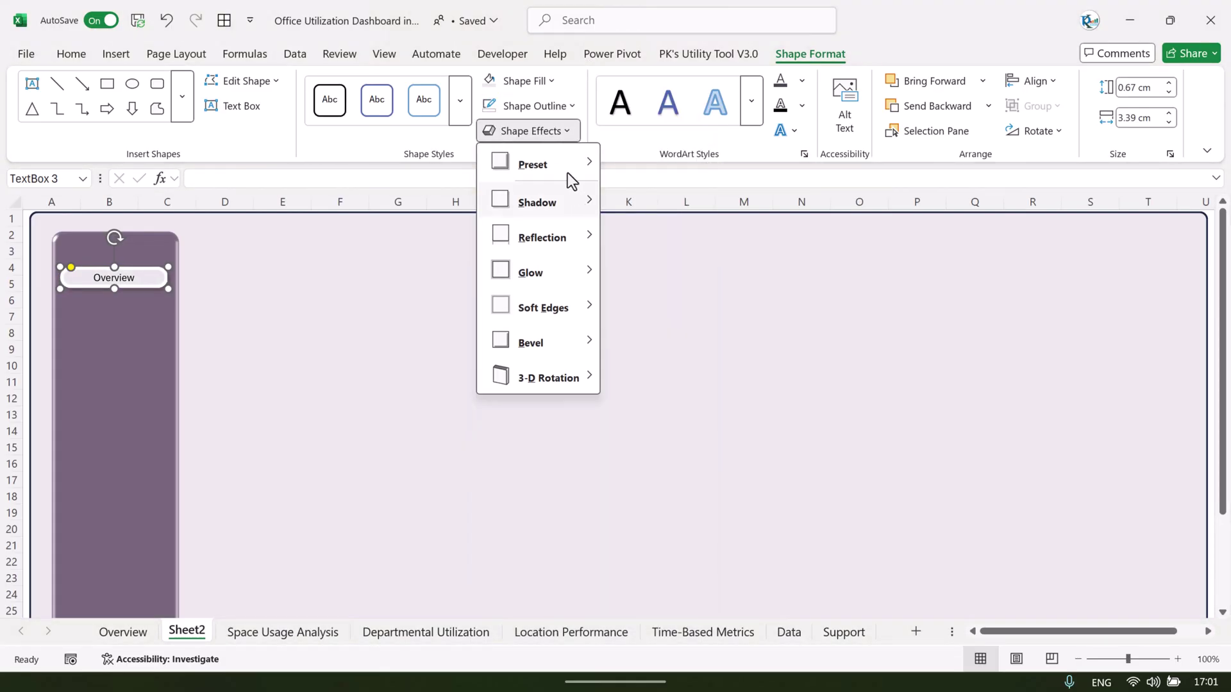
pyautogui.moveTo(569, 169)
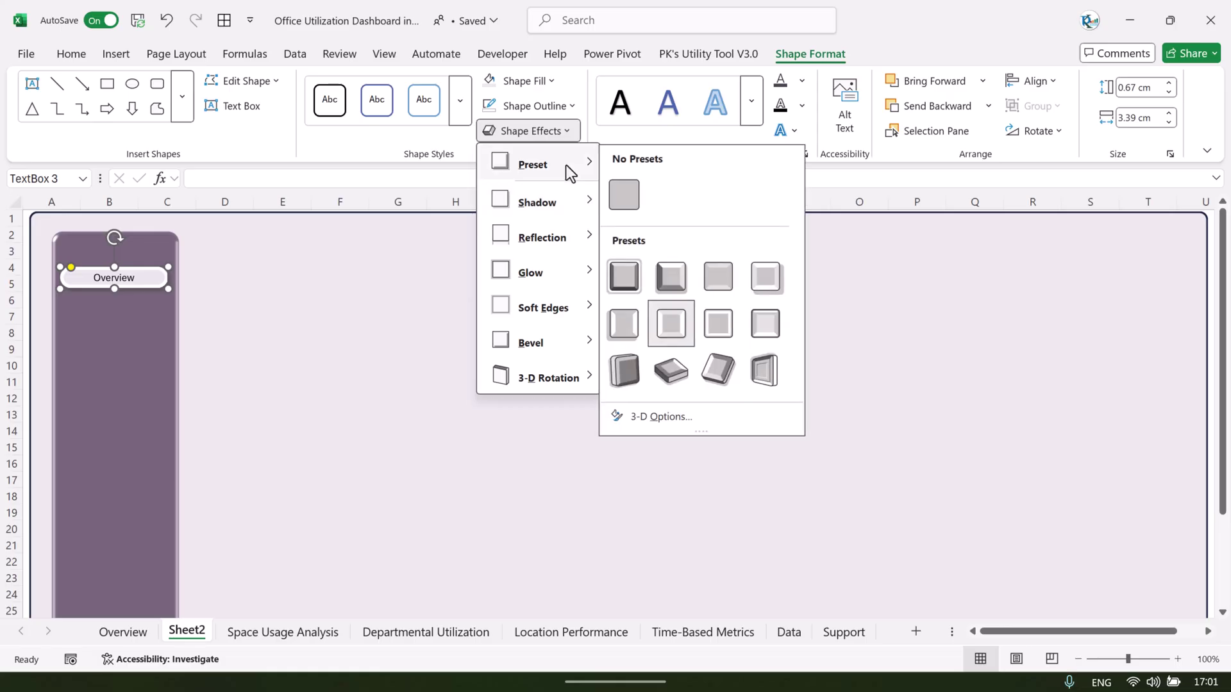
pyautogui.click(623, 337)
pyautogui.click(556, 131)
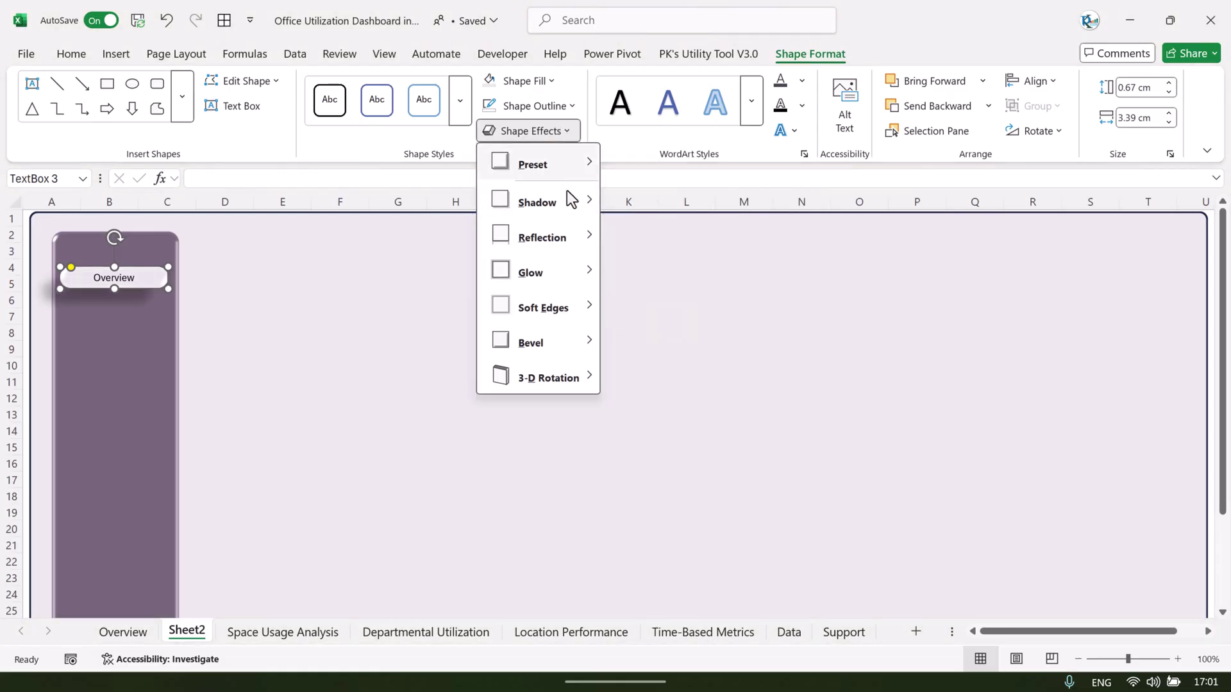
pyautogui.moveTo(568, 200)
pyautogui.click(629, 168)
# Step: Duplicate the Overview button with Ctrl+D and place the copy directly below it
pyautogui.click(336, 306)
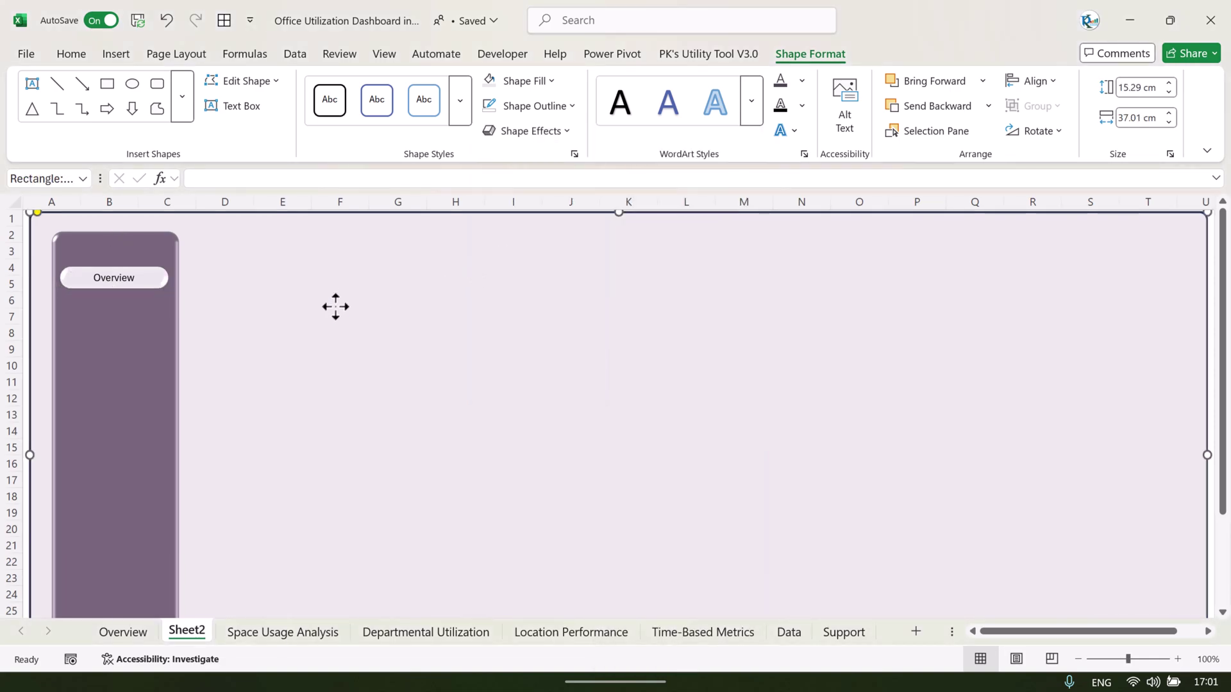
pyautogui.click(151, 290)
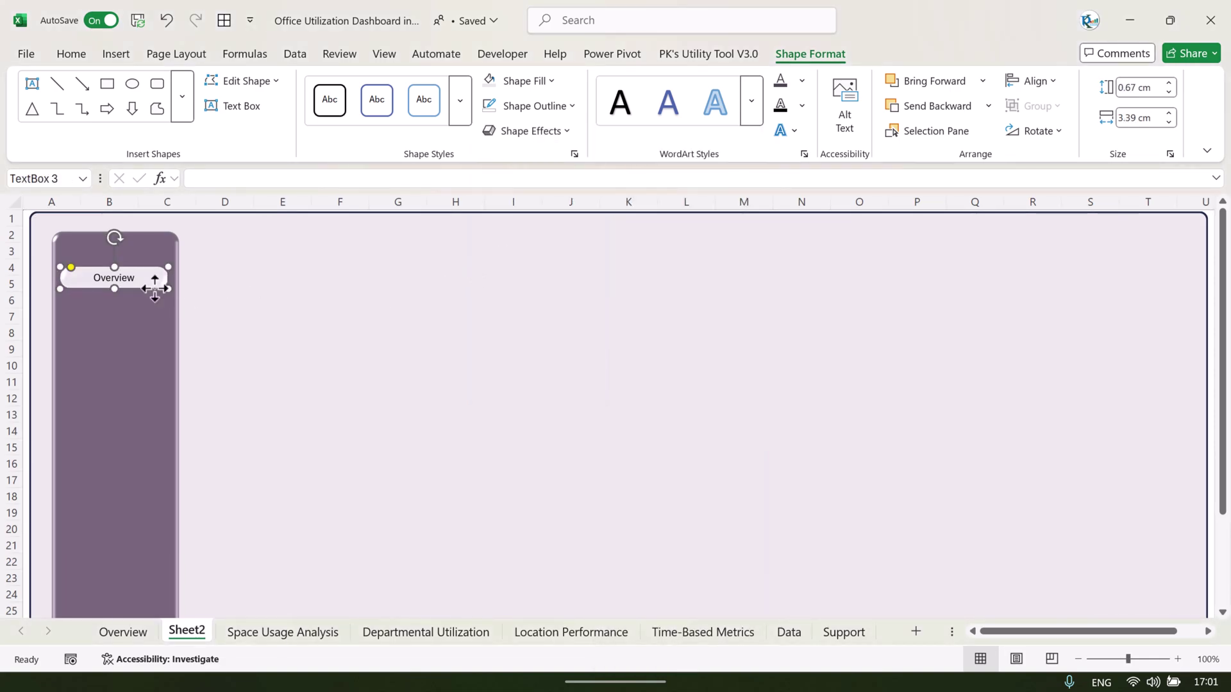
pyautogui.hotkey('ctrl', 'd')
pyautogui.moveTo(157, 301); pyautogui.dragTo(144, 321)
# Step: Change the copy's text to 'Space Usage Analysis'
pyautogui.click(282, 632)
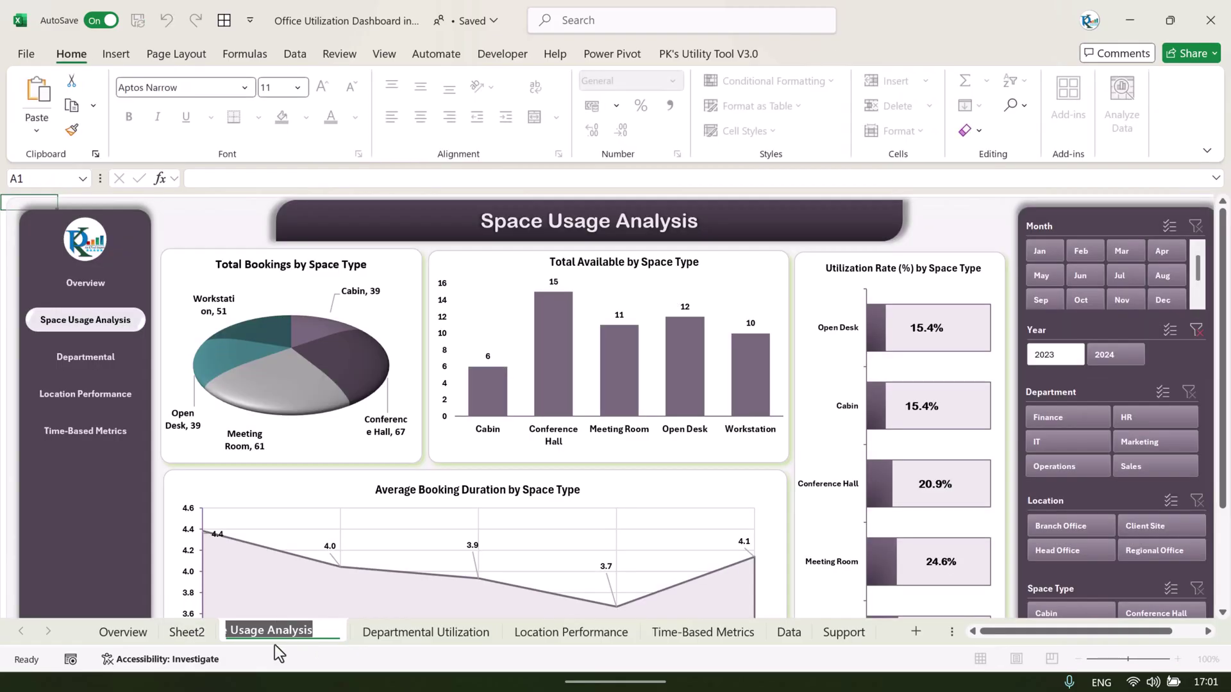
pyautogui.click(202, 639)
pyautogui.hotkey('ctrl', 'a')
pyautogui.write('Space Usage Analysis')
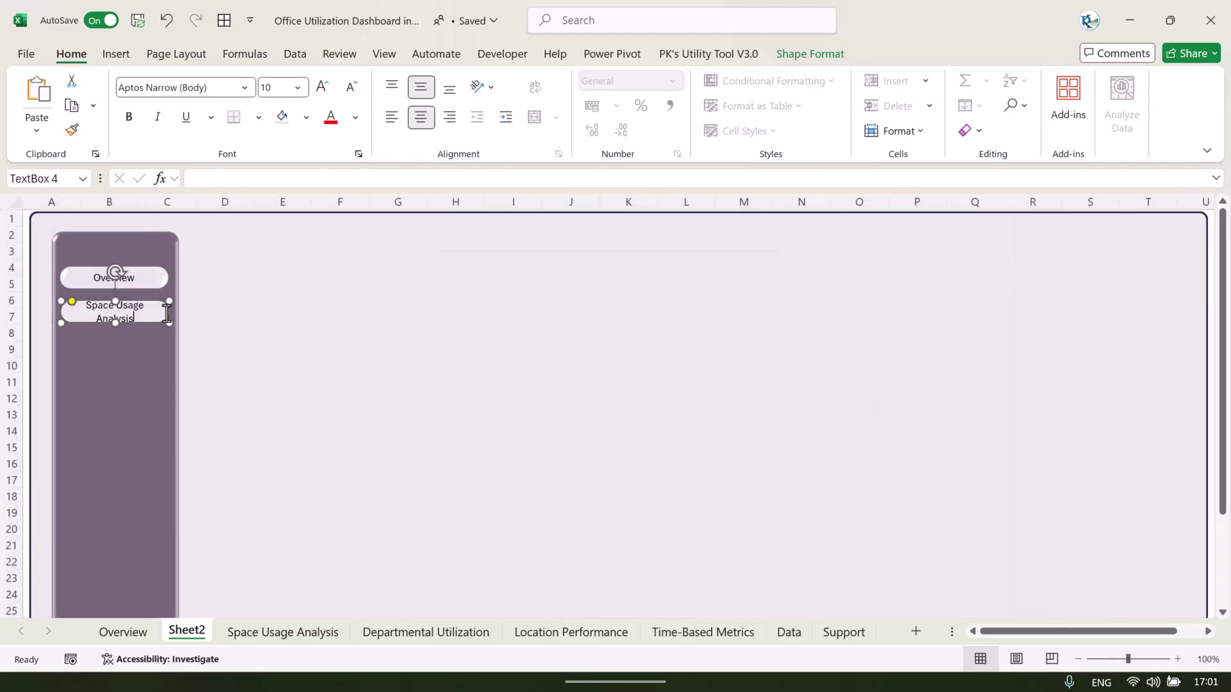
pyautogui.hotkey('ctrl', 'BackSpace')
# Step: Clear the copy's 3-D preset and give it no fill and no outline
pyautogui.click(832, 53)
pyautogui.click(540, 131)
pyautogui.moveTo(569, 171)
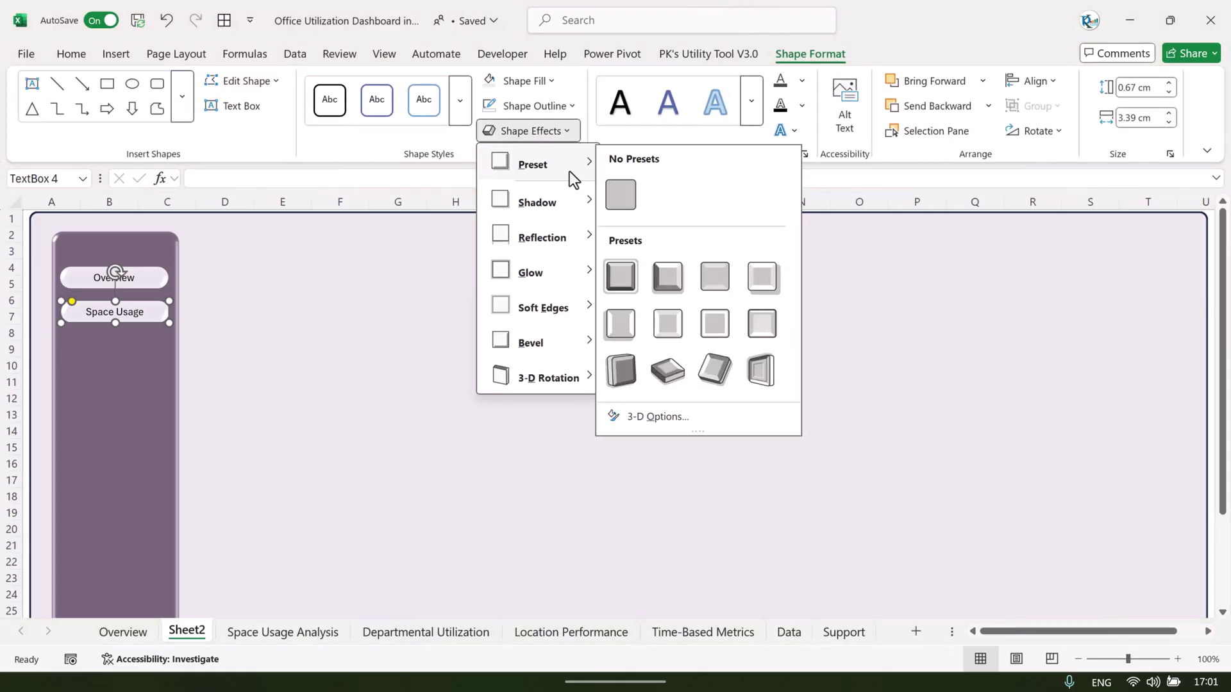
pyautogui.click(629, 195)
pyautogui.click(556, 132)
pyautogui.click(532, 82)
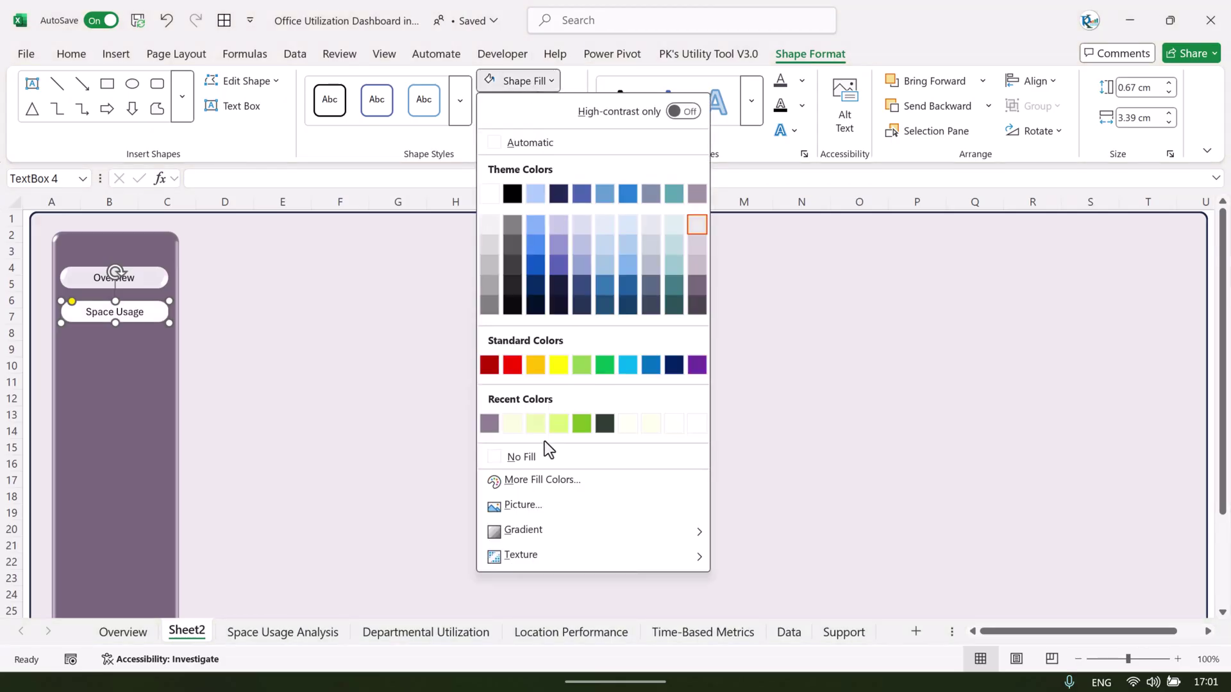
pyautogui.click(536, 456)
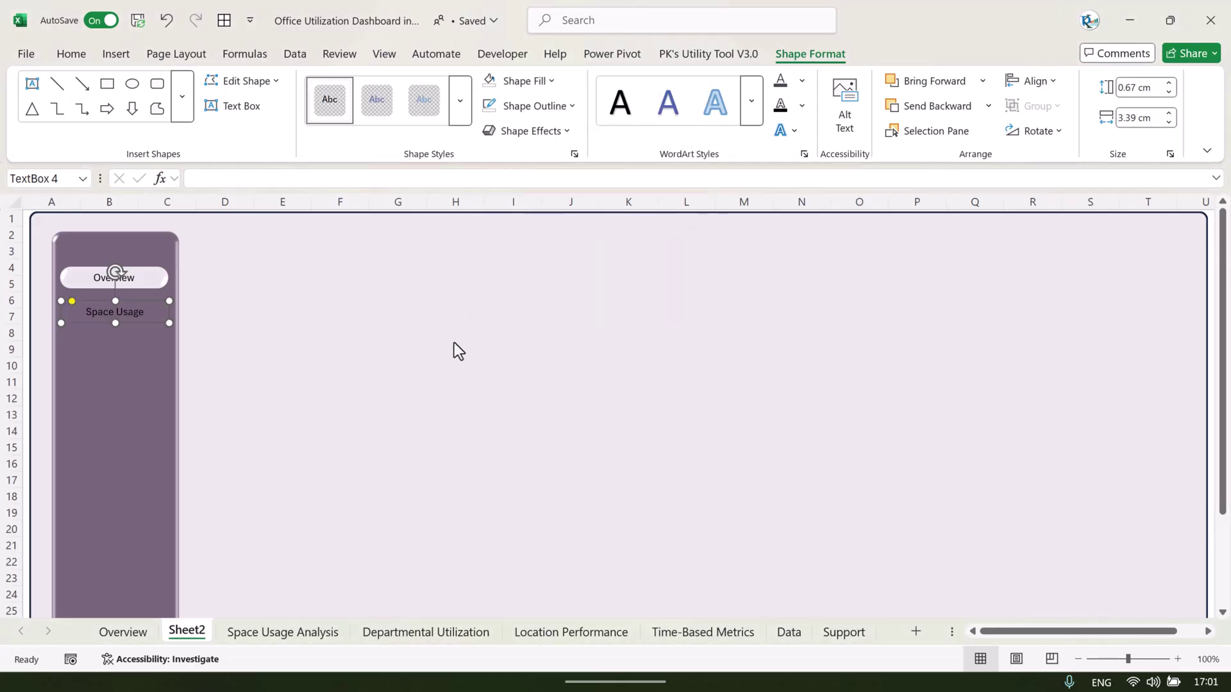
pyautogui.click(548, 106)
pyautogui.click(571, 487)
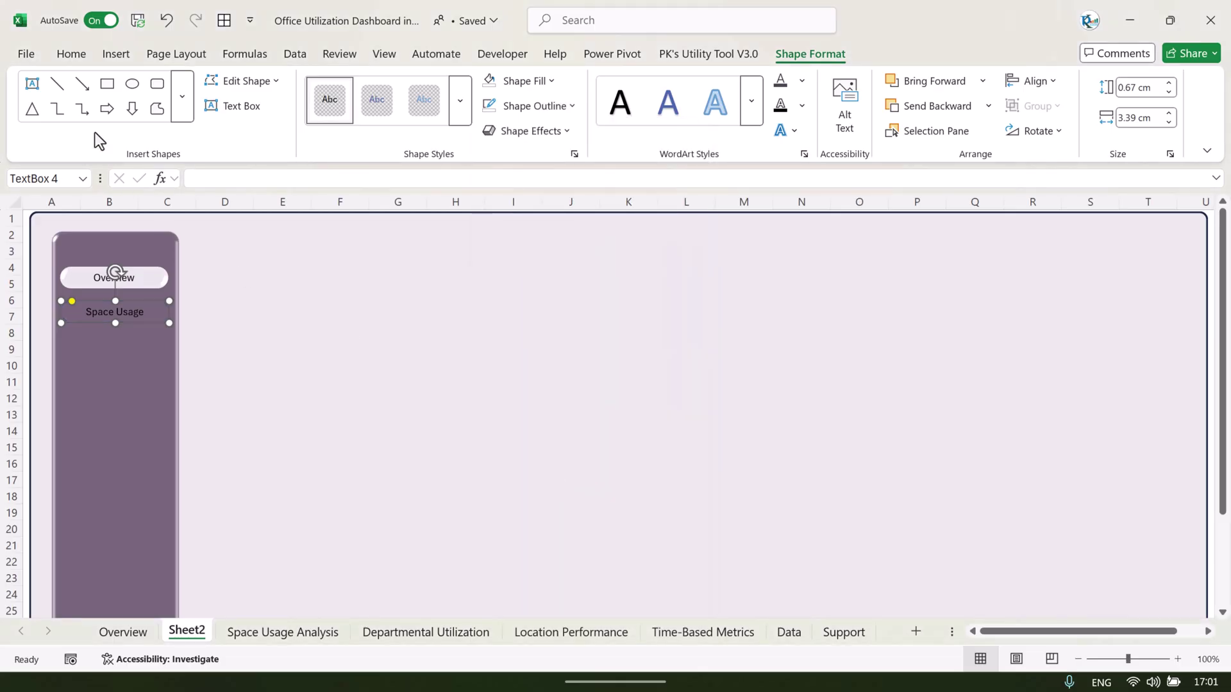
# Step: Make the Space Usage Analysis text white and smaller so it fits one line
pyautogui.click(71, 56)
pyautogui.click(355, 118)
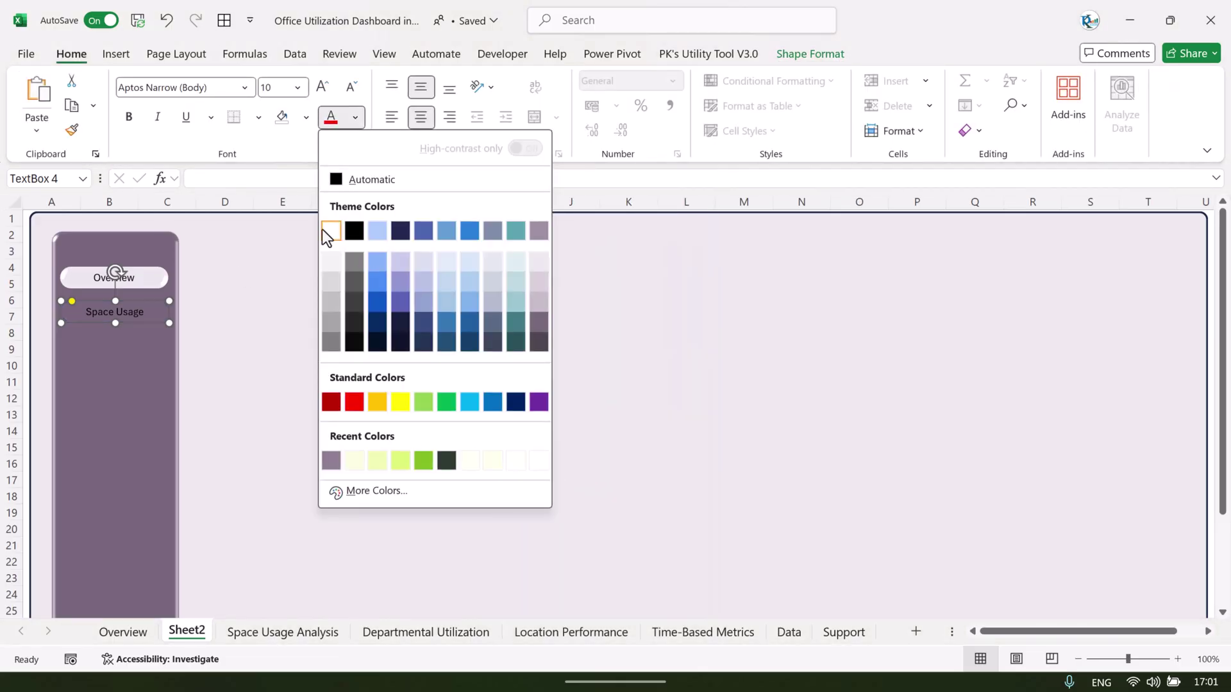
pyautogui.click(329, 226)
pyautogui.click(355, 87)
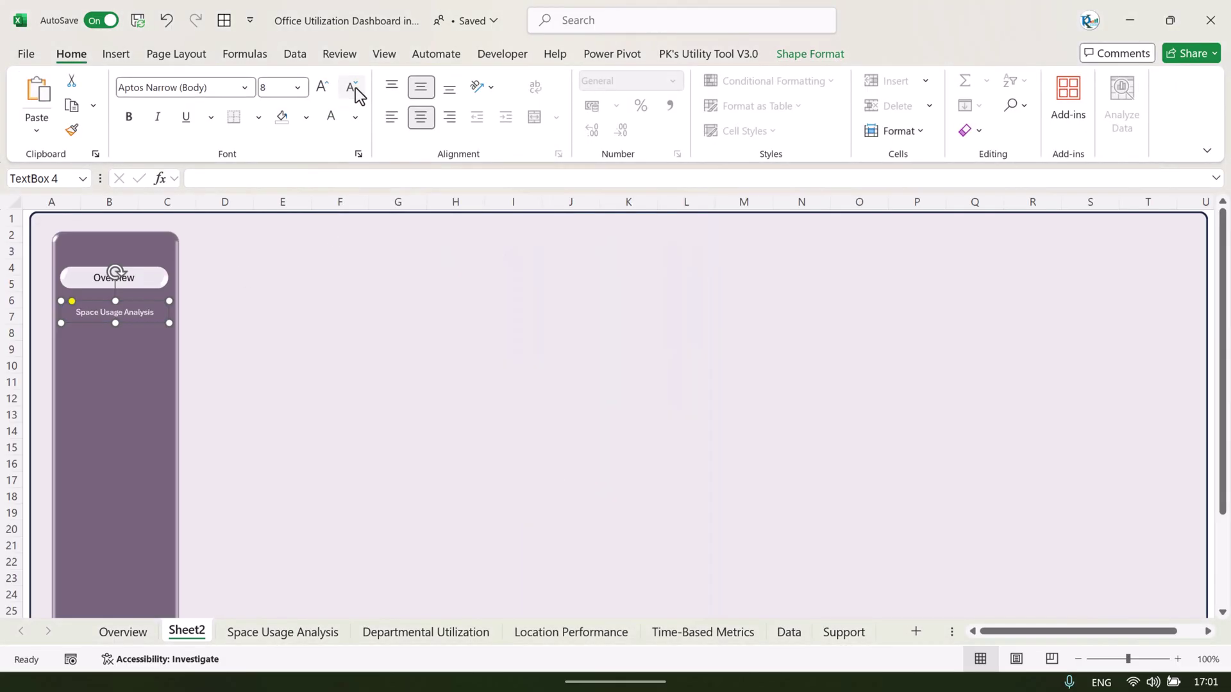
pyautogui.click(336, 312)
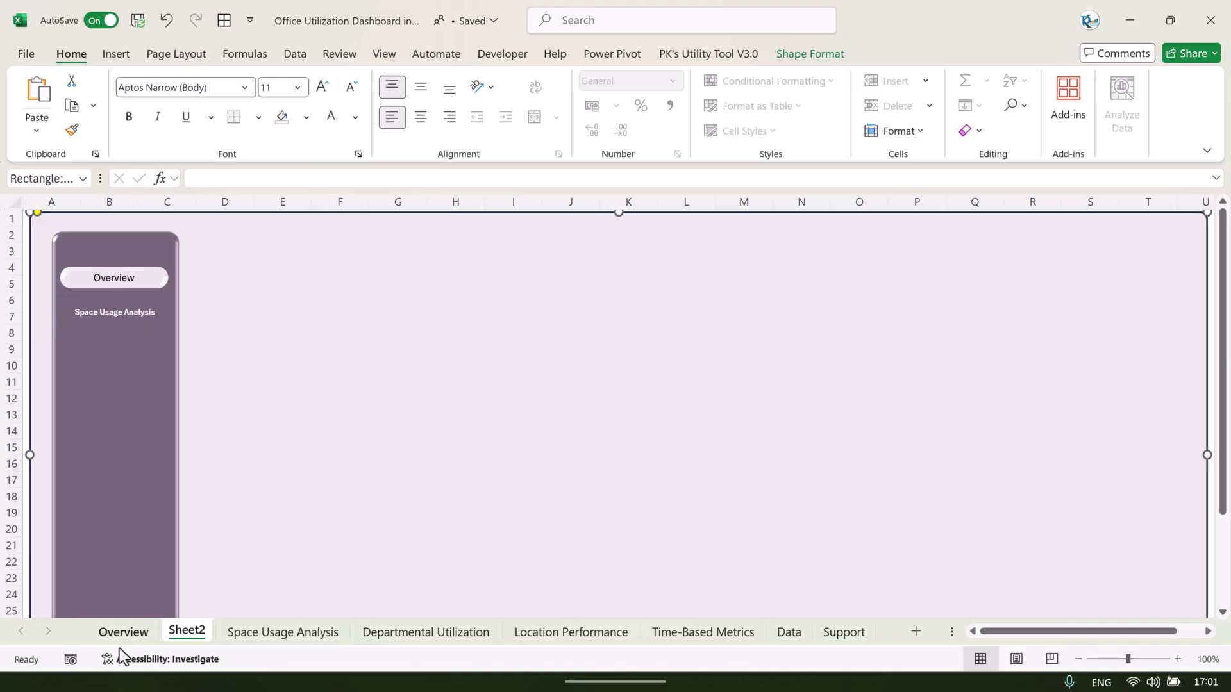
pyautogui.click(136, 633)
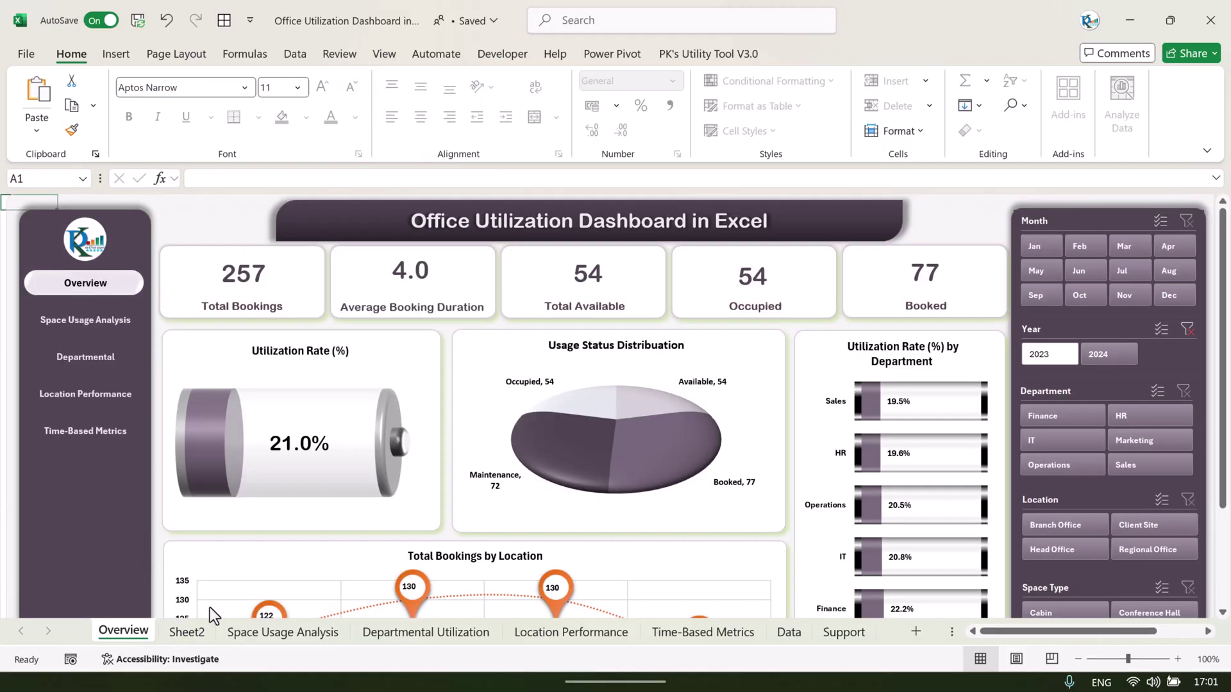
pyautogui.click(186, 632)
pyautogui.click(156, 280)
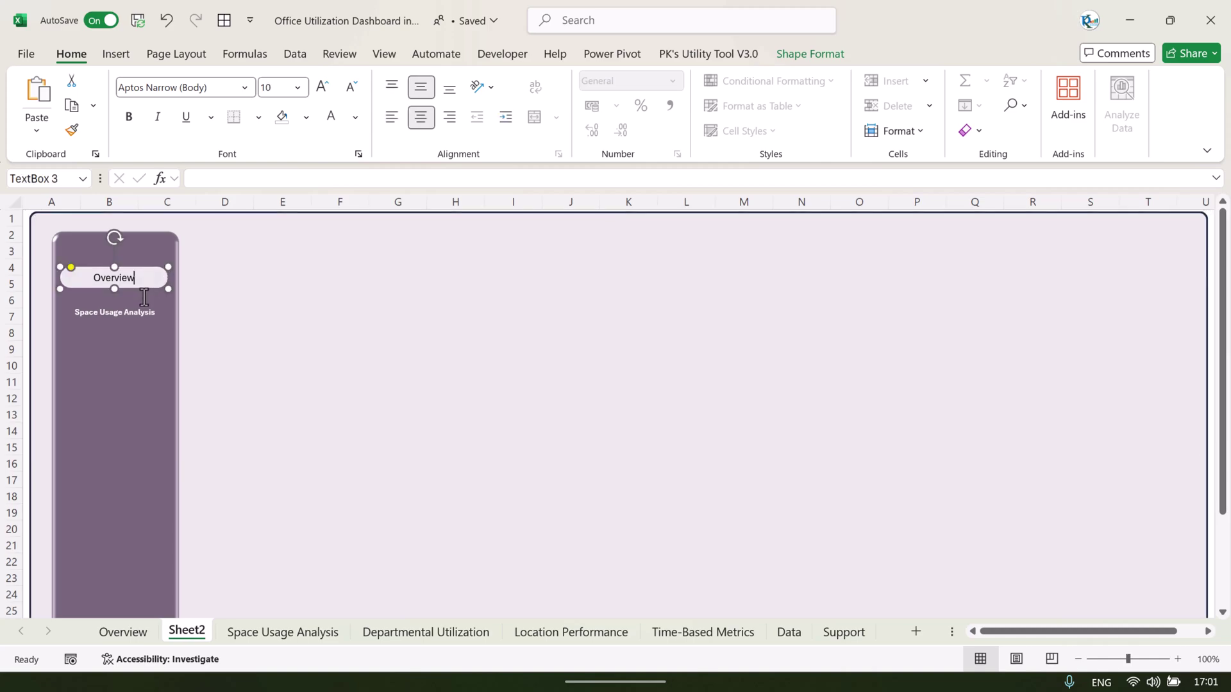
# Step: Hyperlink the Overview button to the Overview sheet in this workbook
pyautogui.click(144, 313)
pyautogui.click(149, 288)
pyautogui.hotkey('ctrl', 'k')
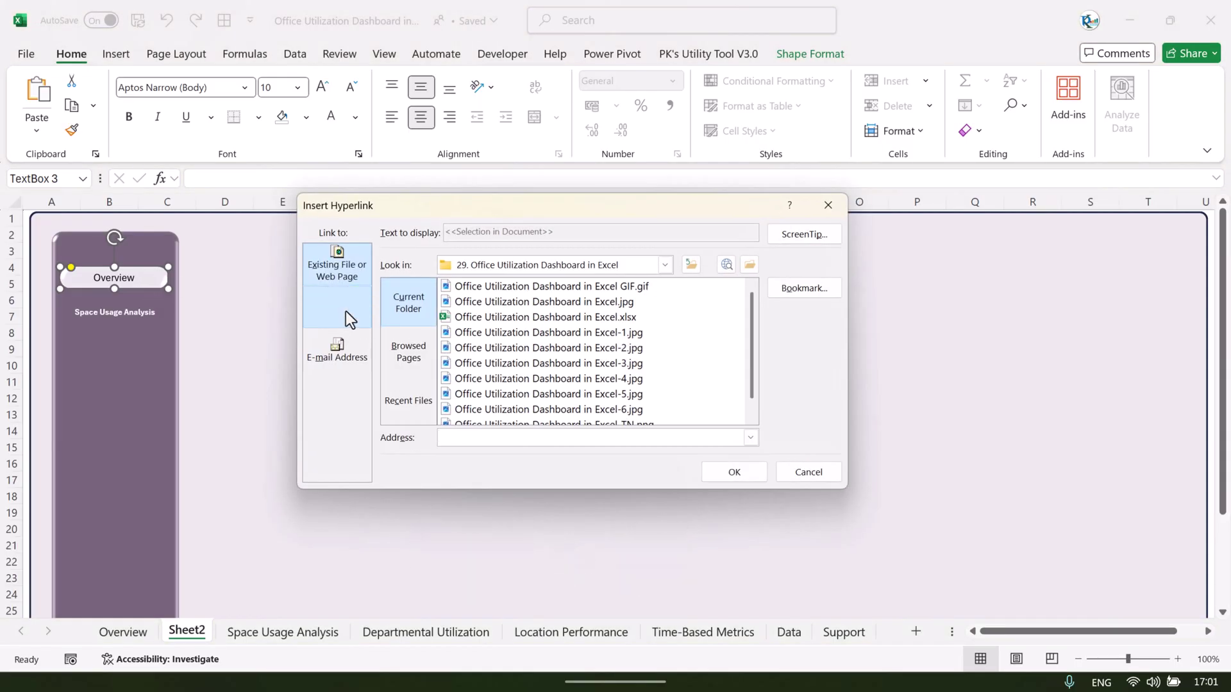
pyautogui.click(345, 312)
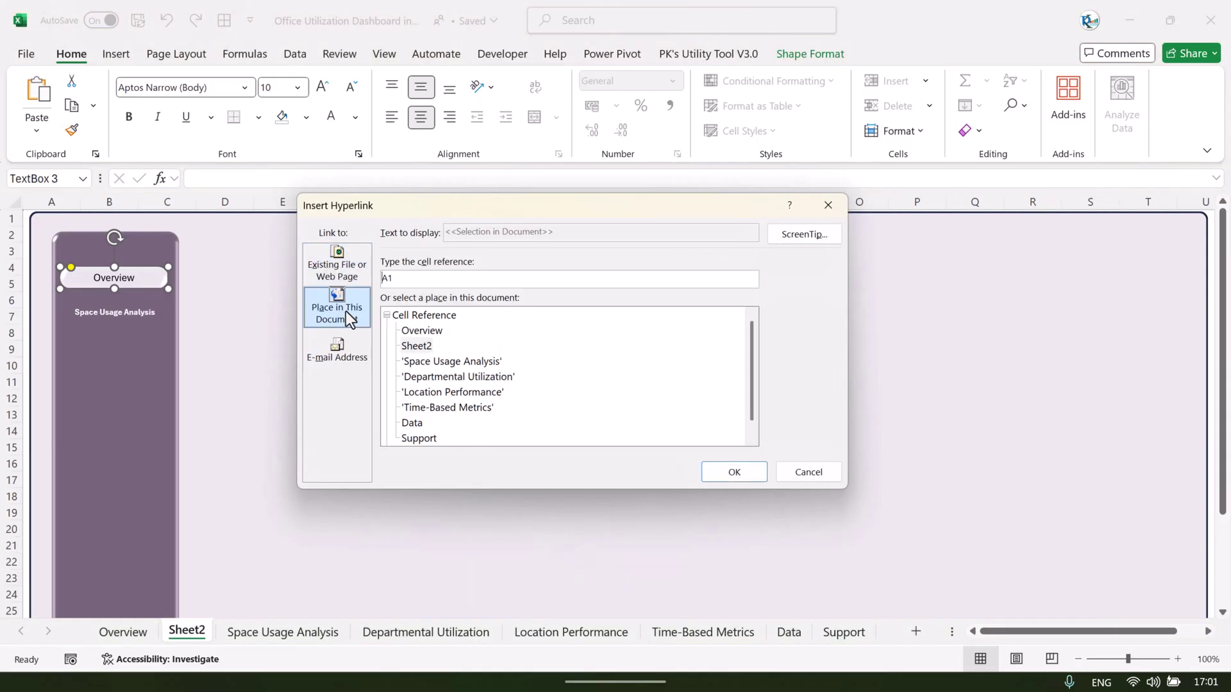
pyautogui.click(422, 330)
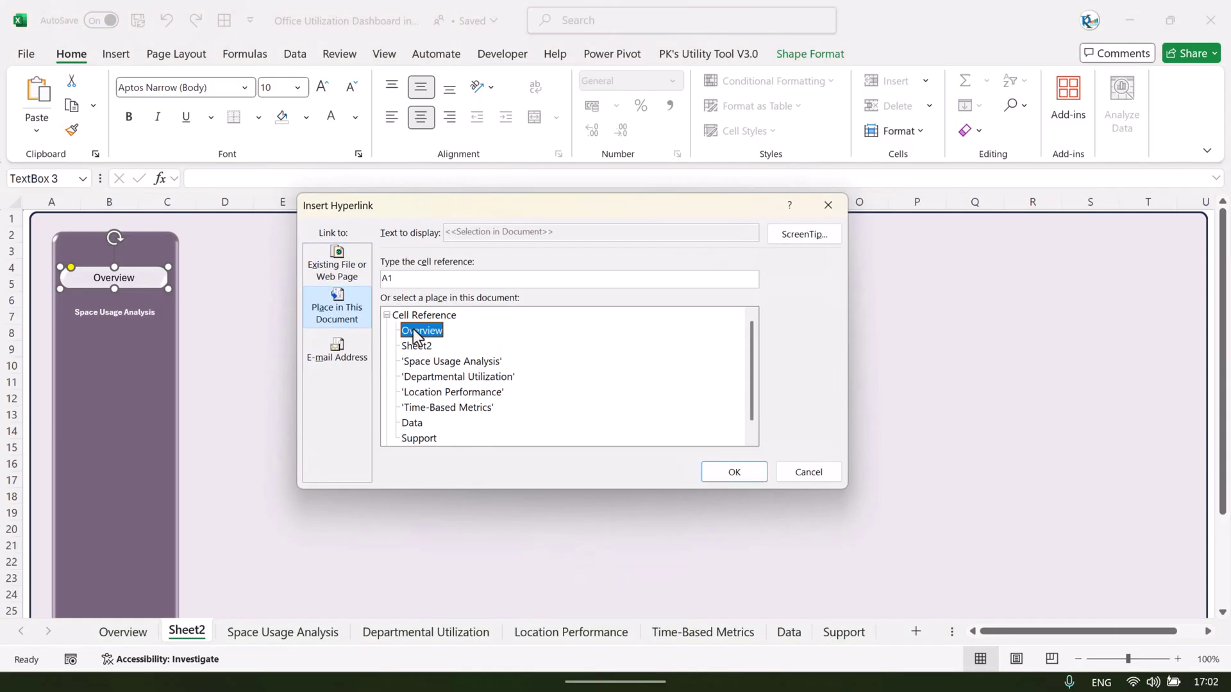
pyautogui.click(731, 472)
# Step: Test the Overview button's link, then return to Sheet2
pyautogui.click(144, 287)
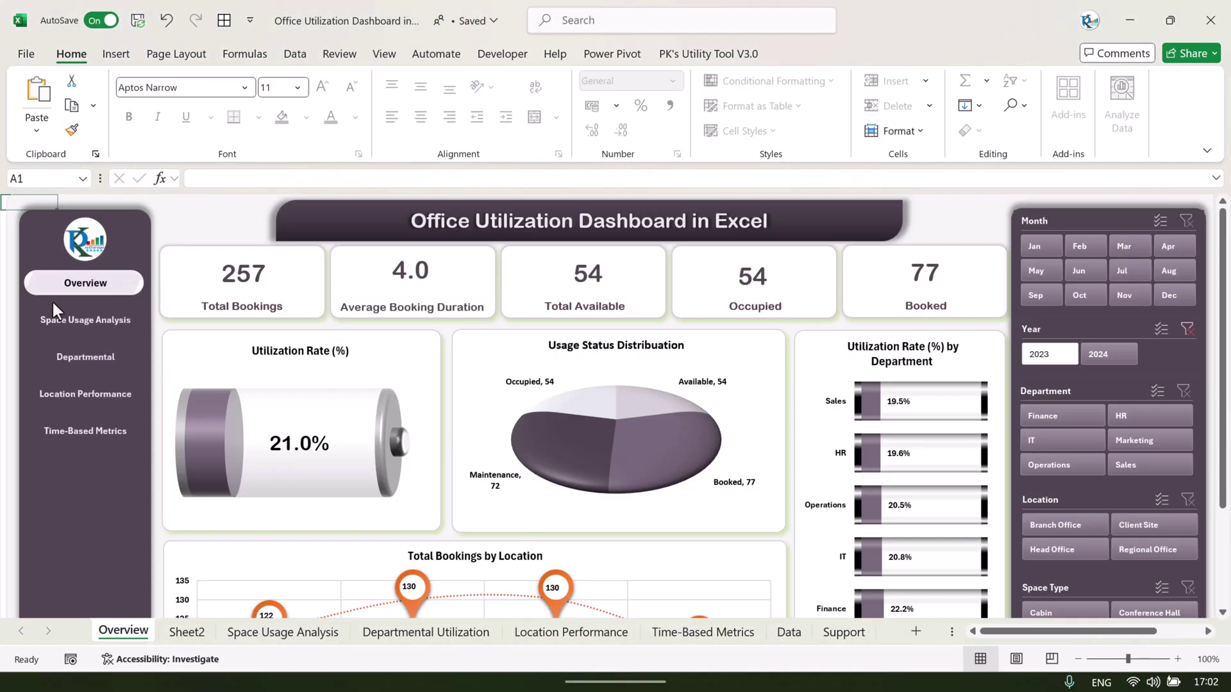
pyautogui.click(187, 632)
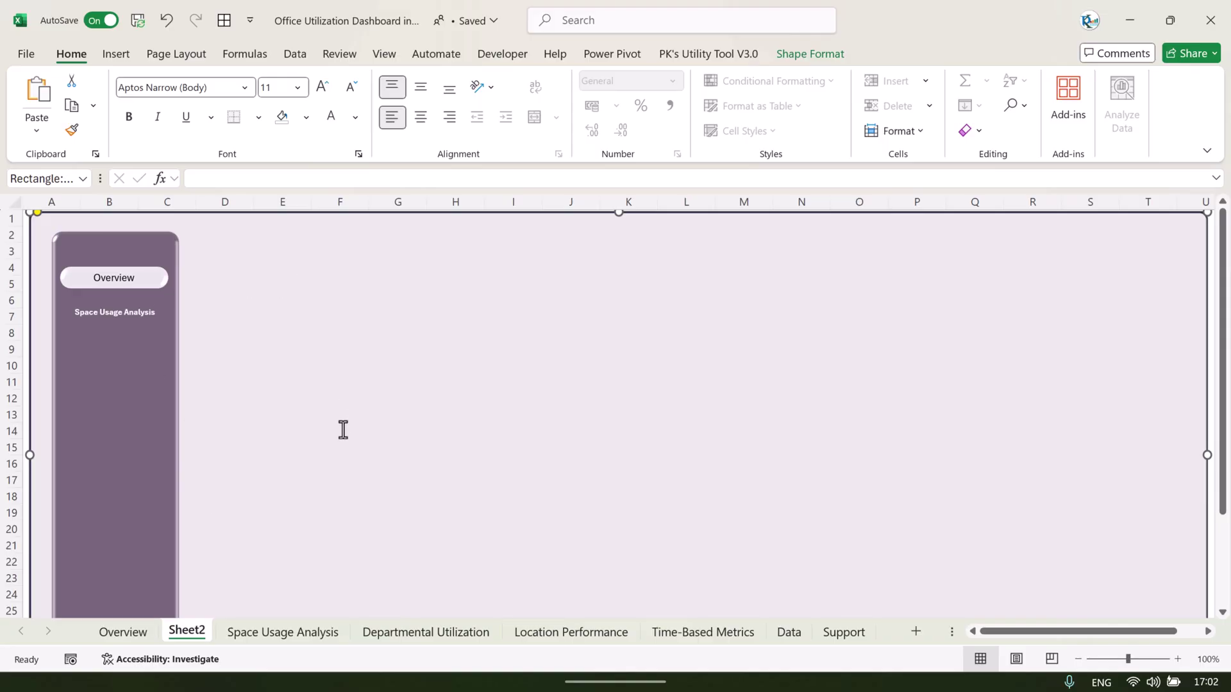
pyautogui.click(122, 631)
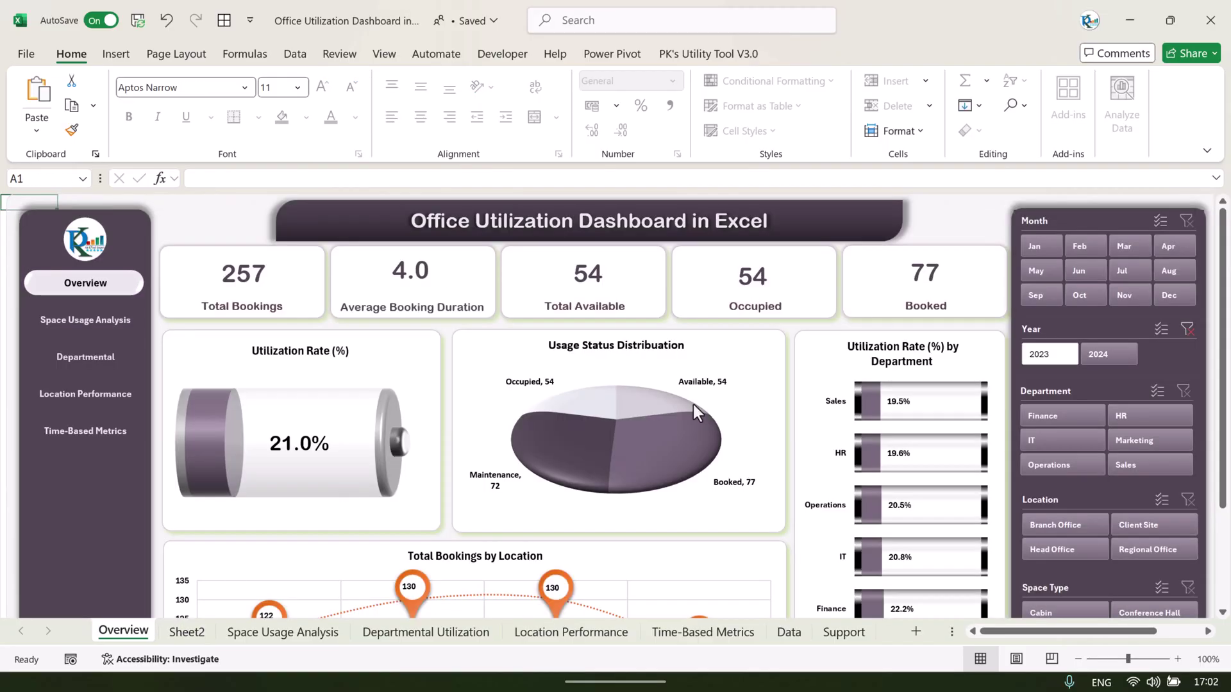
pyautogui.click(186, 631)
# Step: Draw a rounded rectangle card beside the sidebar and fill it white
pyautogui.click(116, 54)
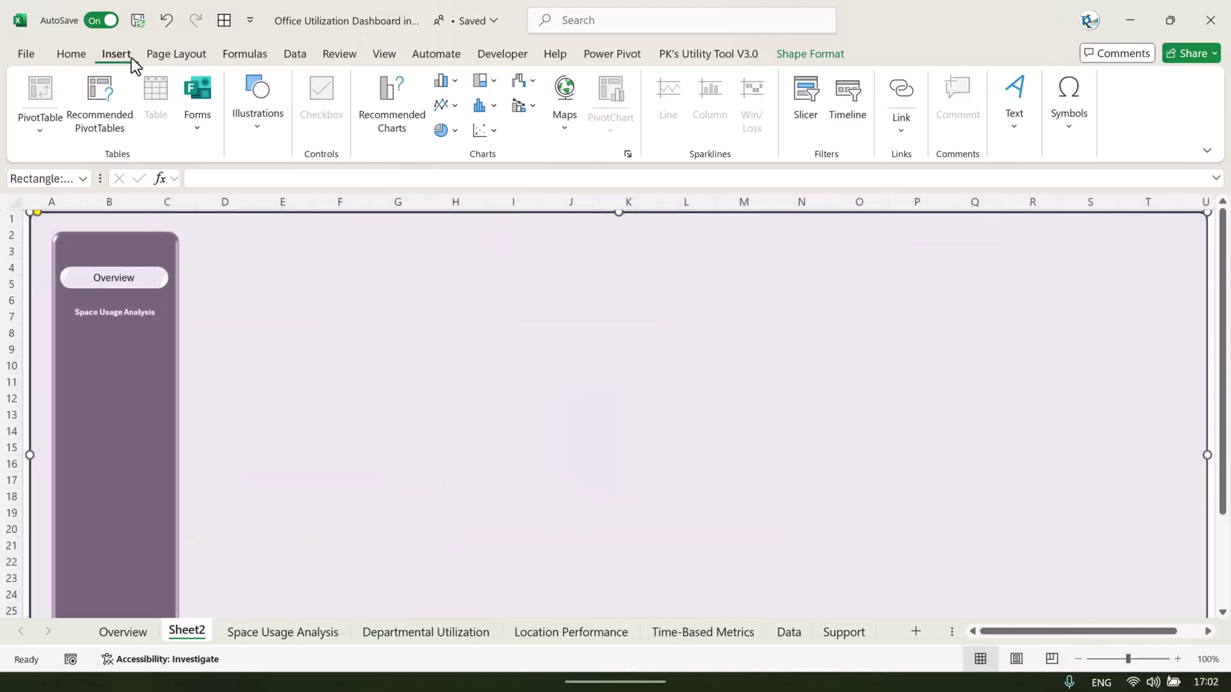
pyautogui.click(267, 131)
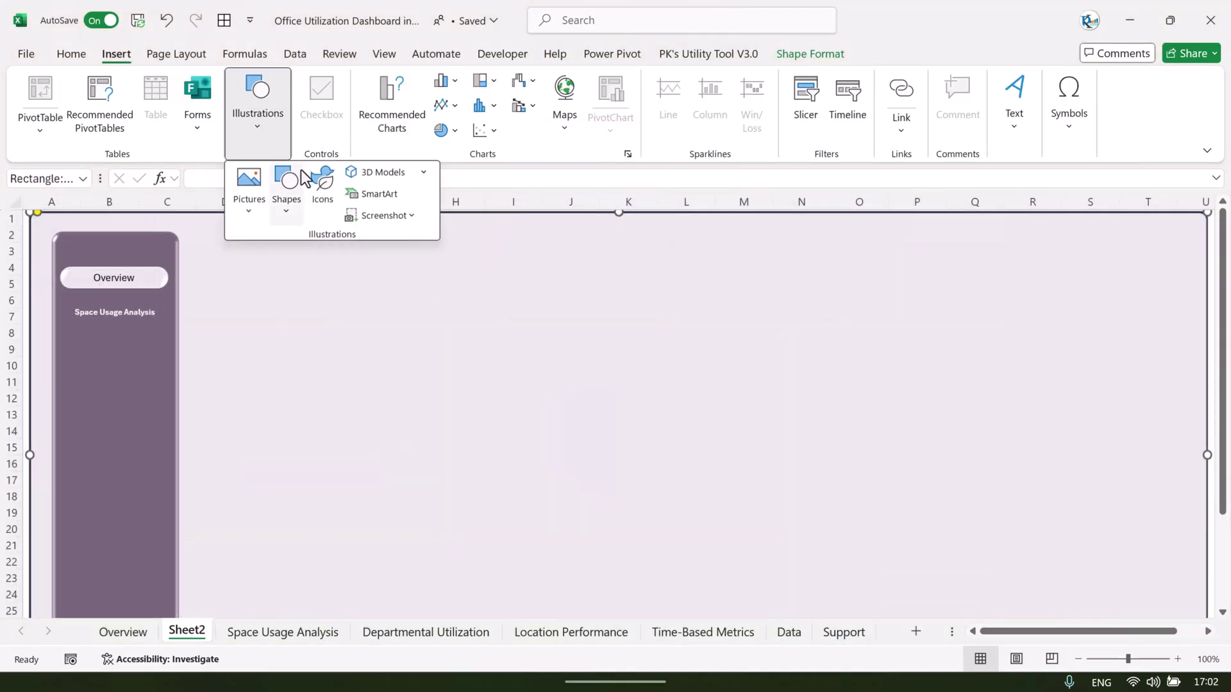
pyautogui.click(289, 207)
pyautogui.click(382, 264)
pyautogui.moveTo(236, 241)
pyautogui.mouseDown()
pyautogui.moveTo(480, 301)
pyautogui.moveTo(408, 310)
pyautogui.mouseUp()
pyautogui.click(518, 80)
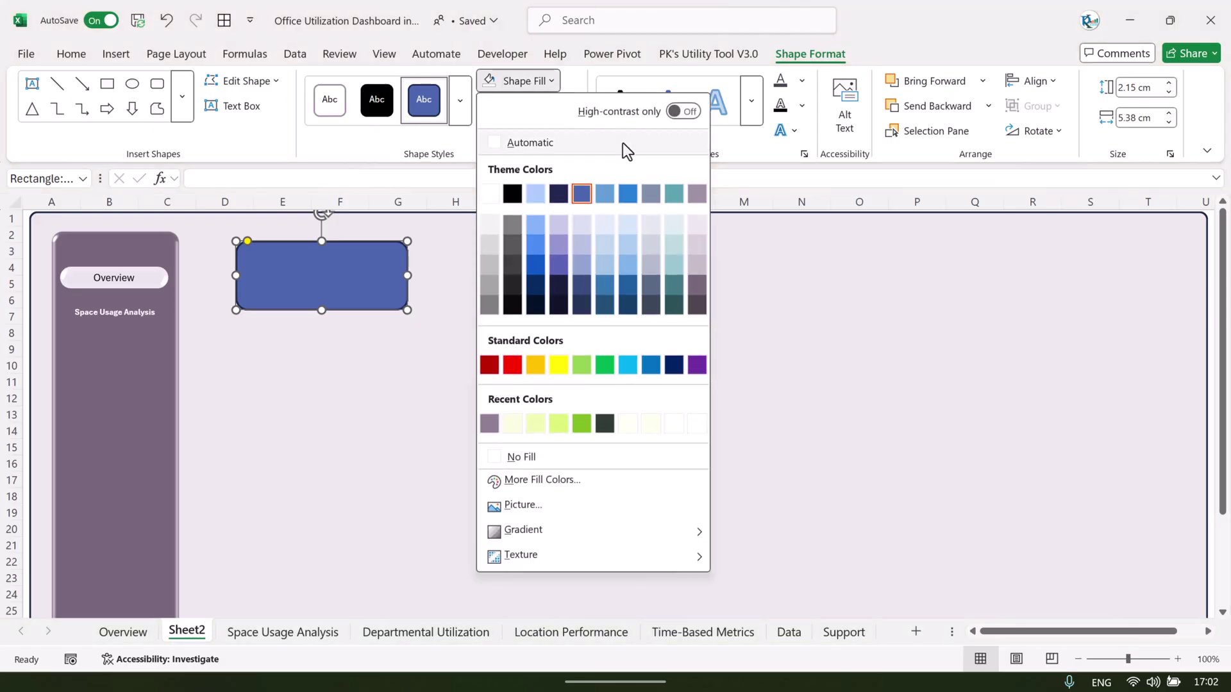
pyautogui.click(490, 198)
# Step: Make the corners less rounded, narrow the card to 4.76 cm, and give it a thin dark grey outline
pyautogui.moveTo(248, 242); pyautogui.dragTo(243, 242)
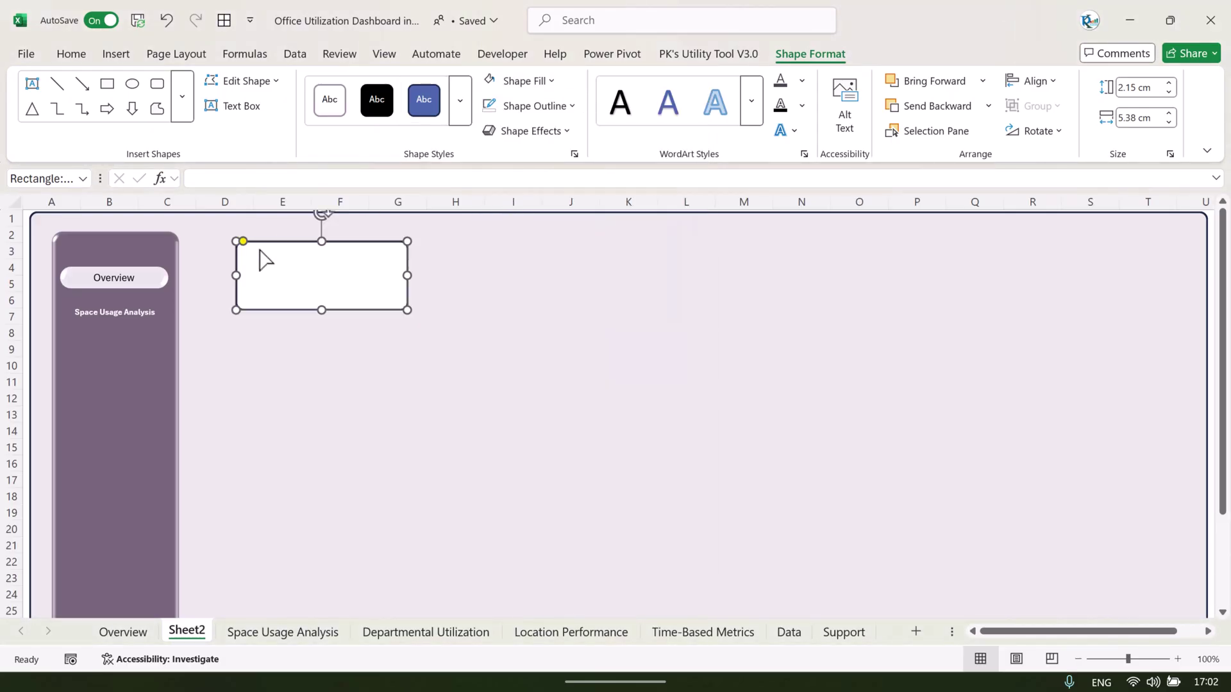
pyautogui.moveTo(407, 278); pyautogui.dragTo(388, 278)
pyautogui.click(527, 105)
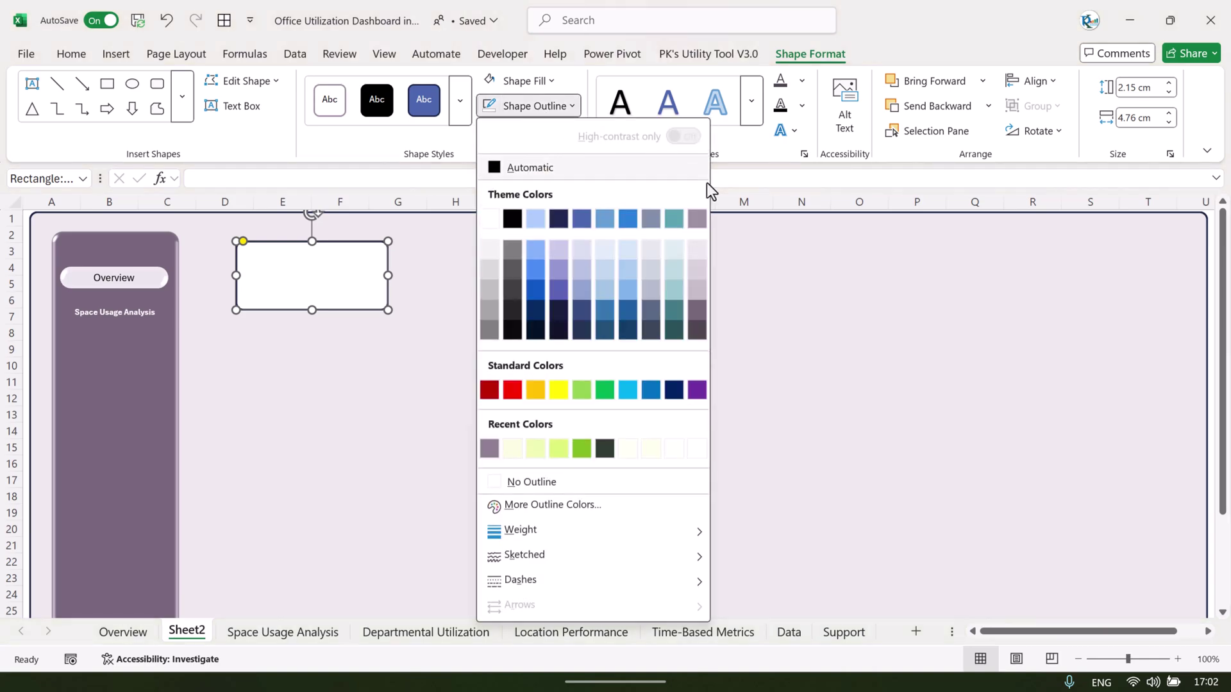
pyautogui.click(698, 323)
pyautogui.click(528, 105)
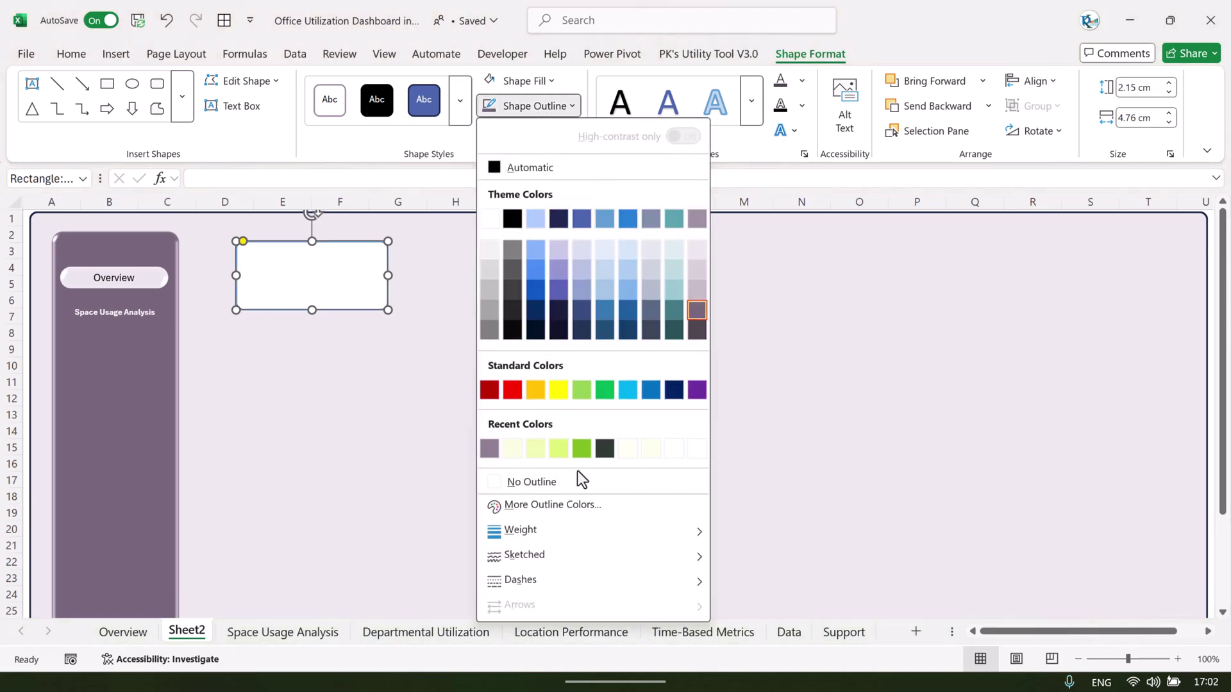
pyautogui.moveTo(573, 532)
pyautogui.click(783, 473)
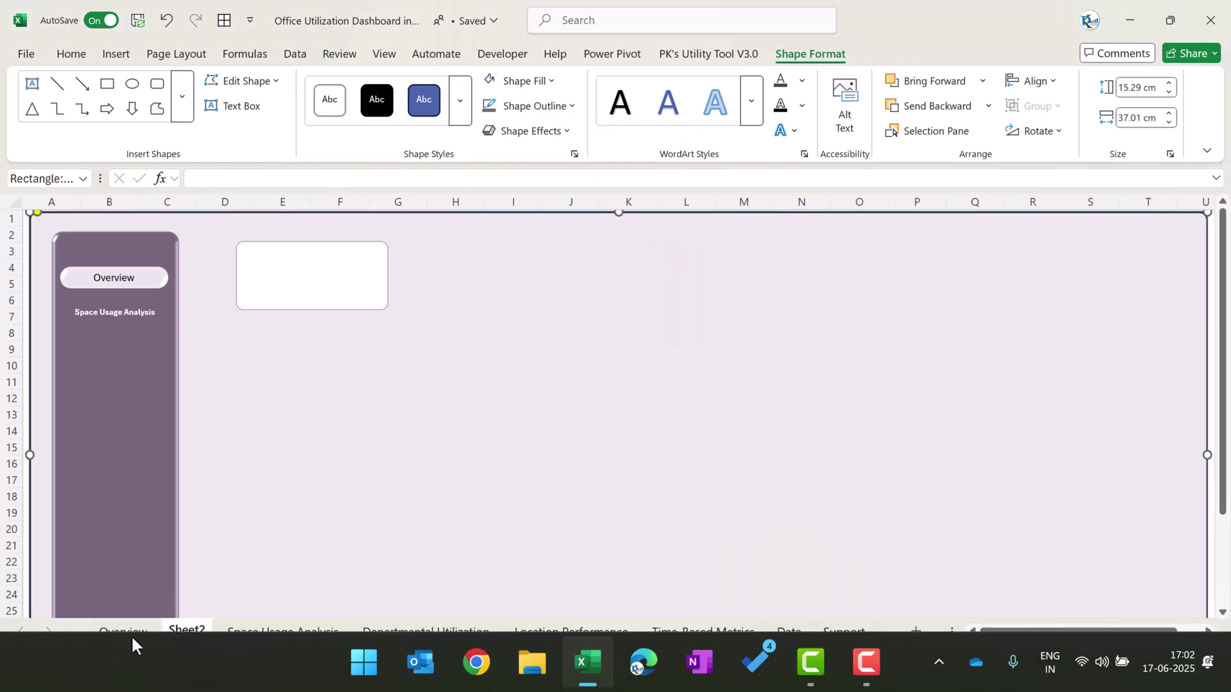
# Step: Check the original dashboard, move the card closer to the sidebar, and add an Offset Bottom Right shadow
pyautogui.click(125, 633)
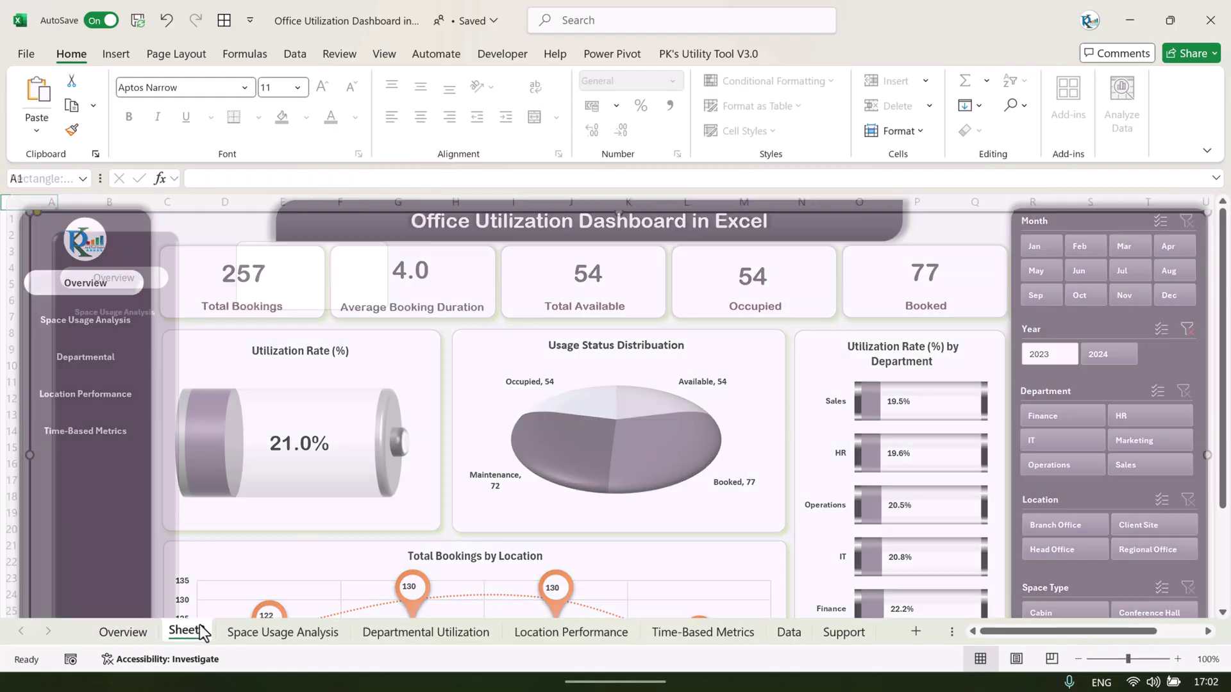
pyautogui.click(190, 632)
pyautogui.click(341, 286)
pyautogui.moveTo(340, 286); pyautogui.dragTo(312, 283)
pyautogui.click(526, 130)
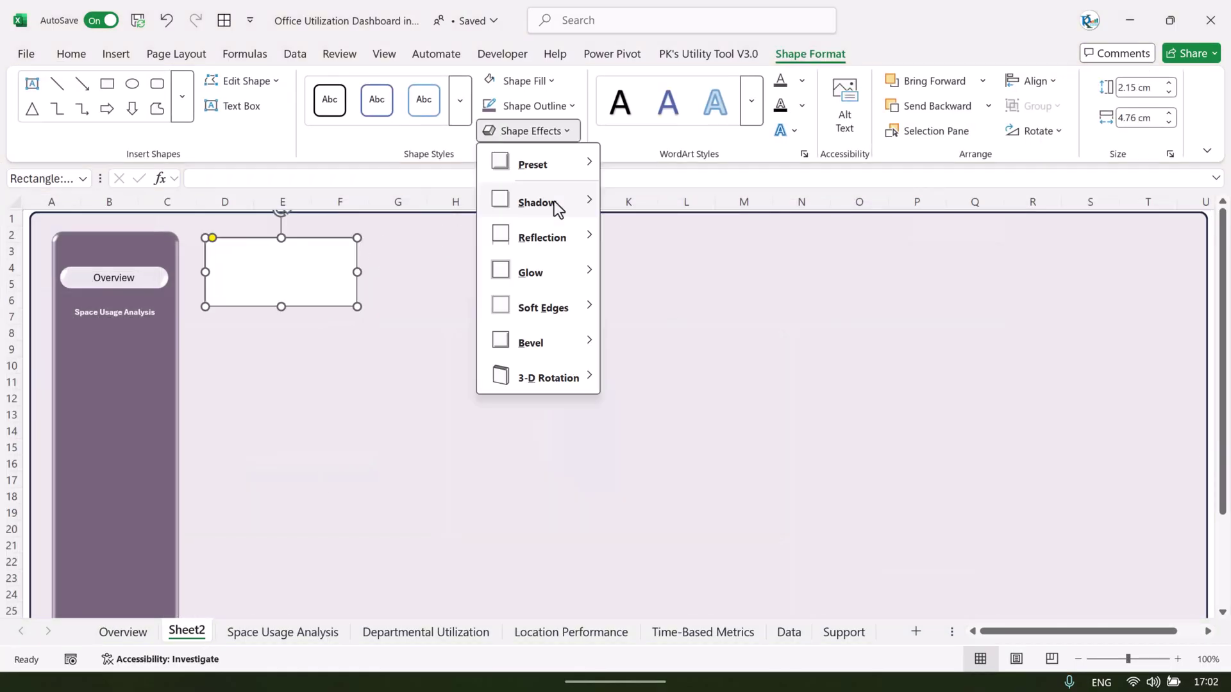
pyautogui.moveTo(557, 204)
pyautogui.click(628, 248)
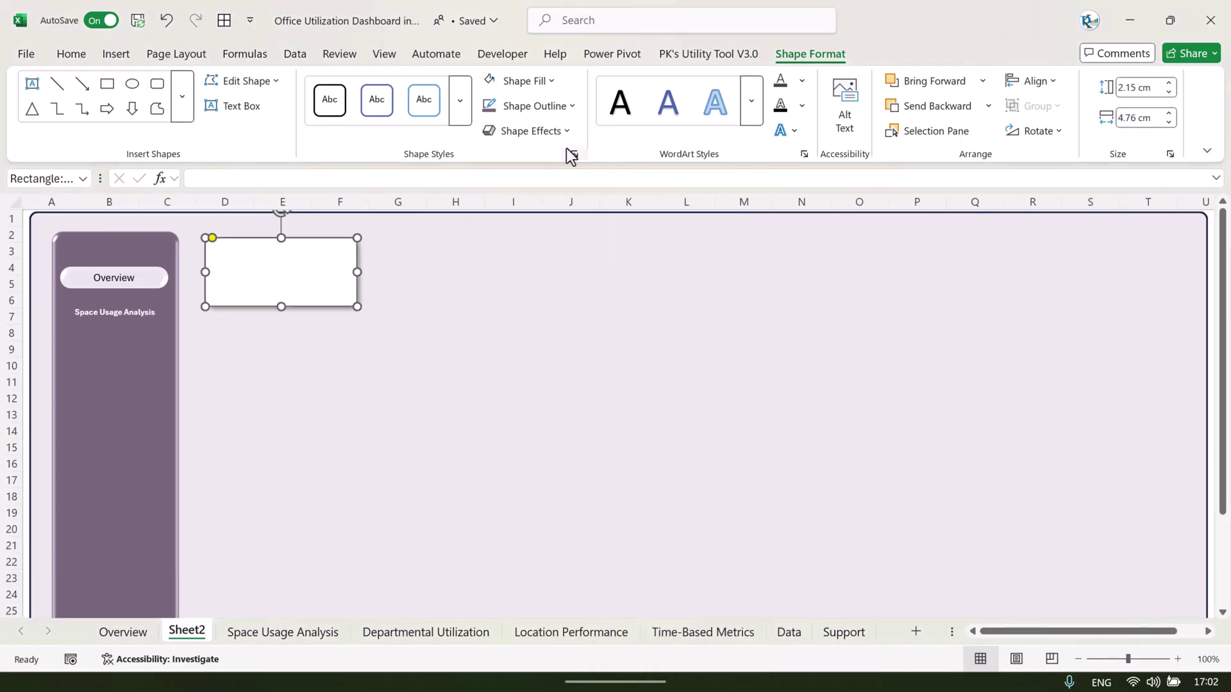
# Step: Colour the card's shadow purple-grey in the detailed shadow settings
pyautogui.click(568, 131)
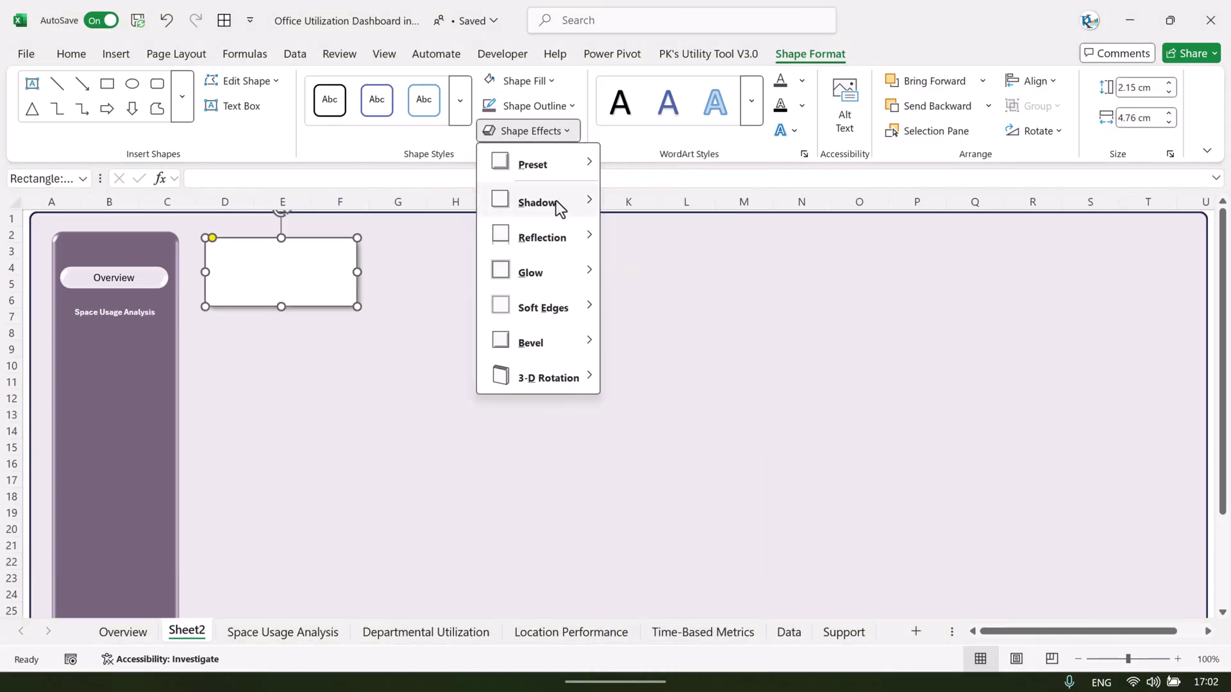
pyautogui.moveTo(560, 209)
pyautogui.scroll(-1, 696, 647)
pyautogui.click(692, 653)
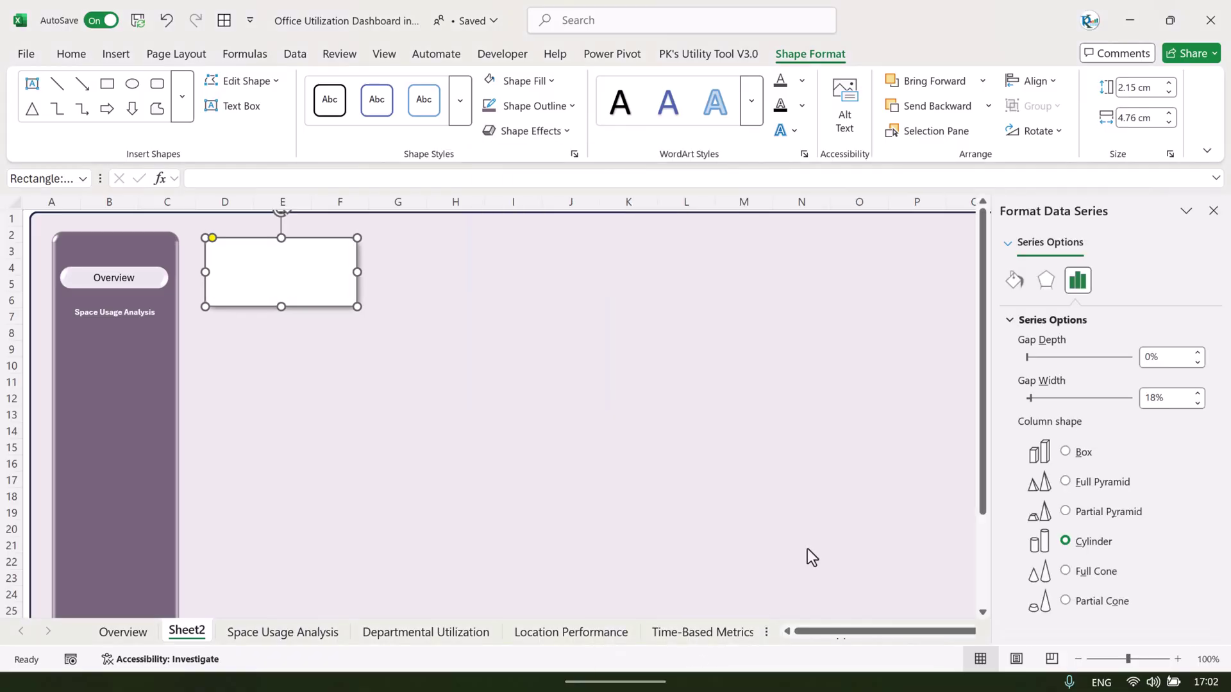
pyautogui.click(1194, 376)
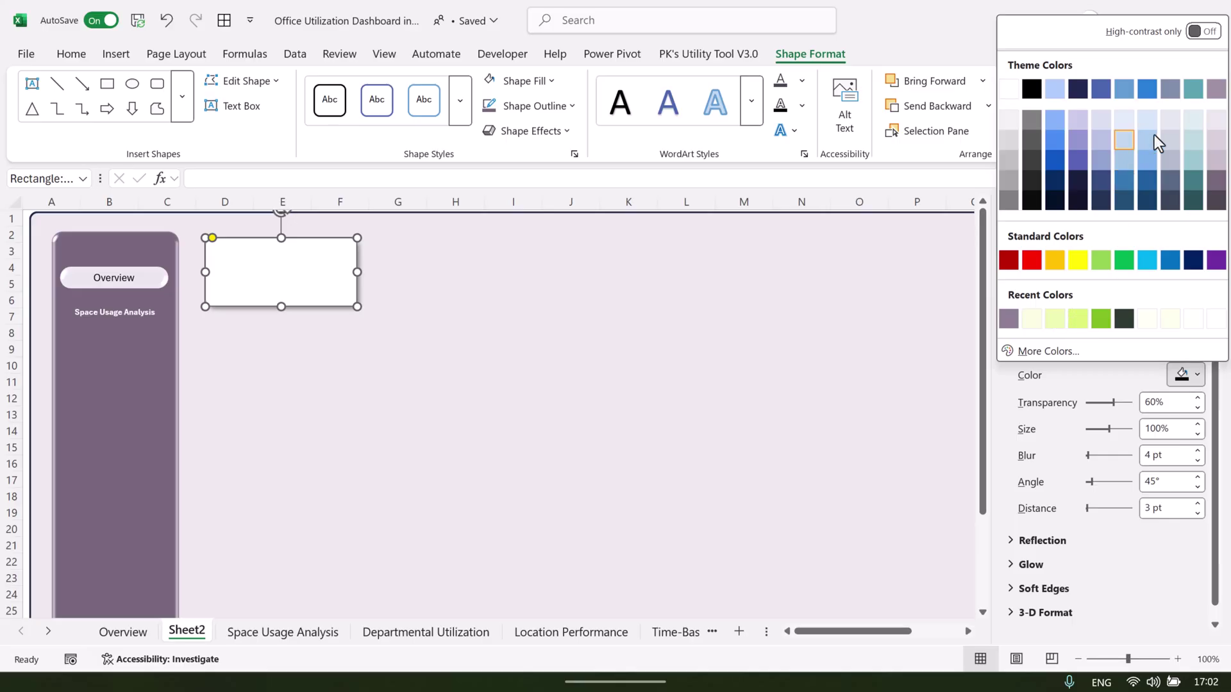
pyautogui.click(1217, 161)
pyautogui.click(665, 250)
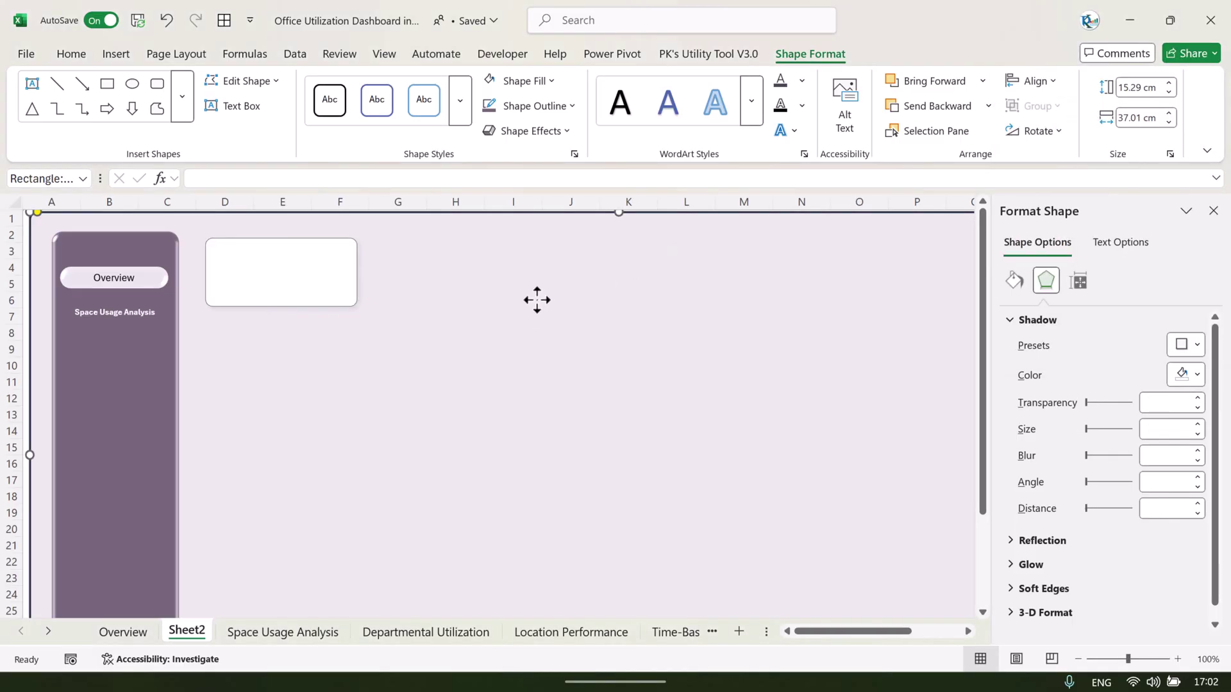
pyautogui.click(1214, 212)
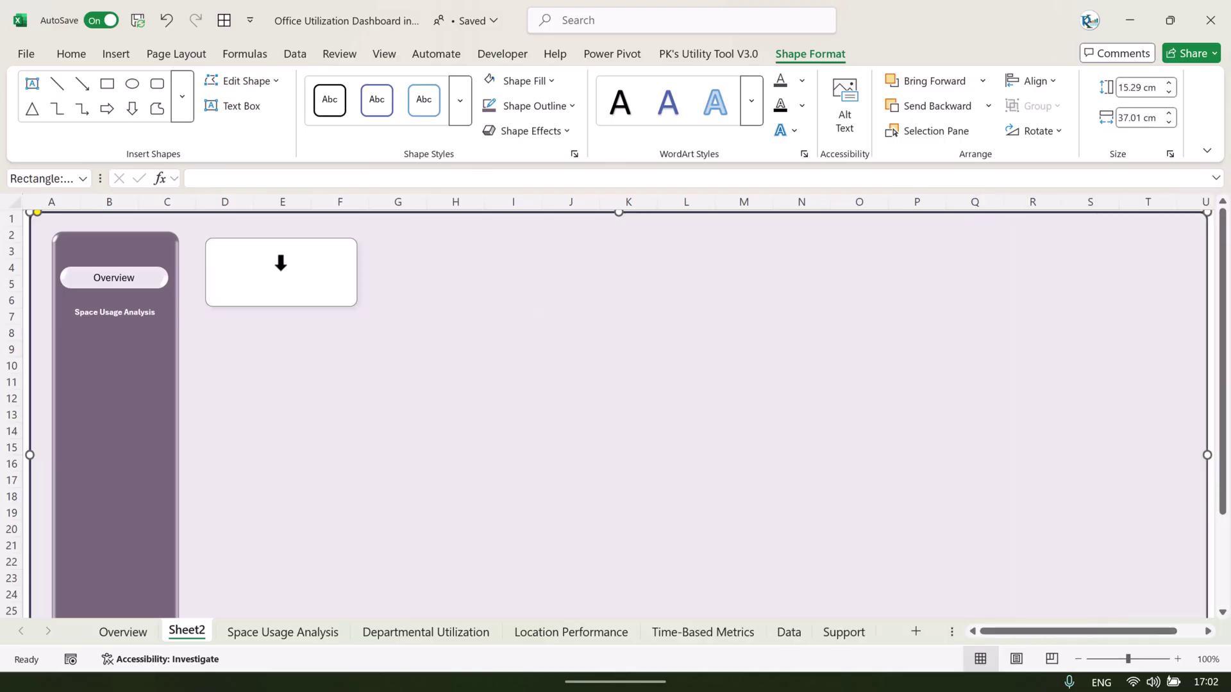
pyautogui.click(121, 56)
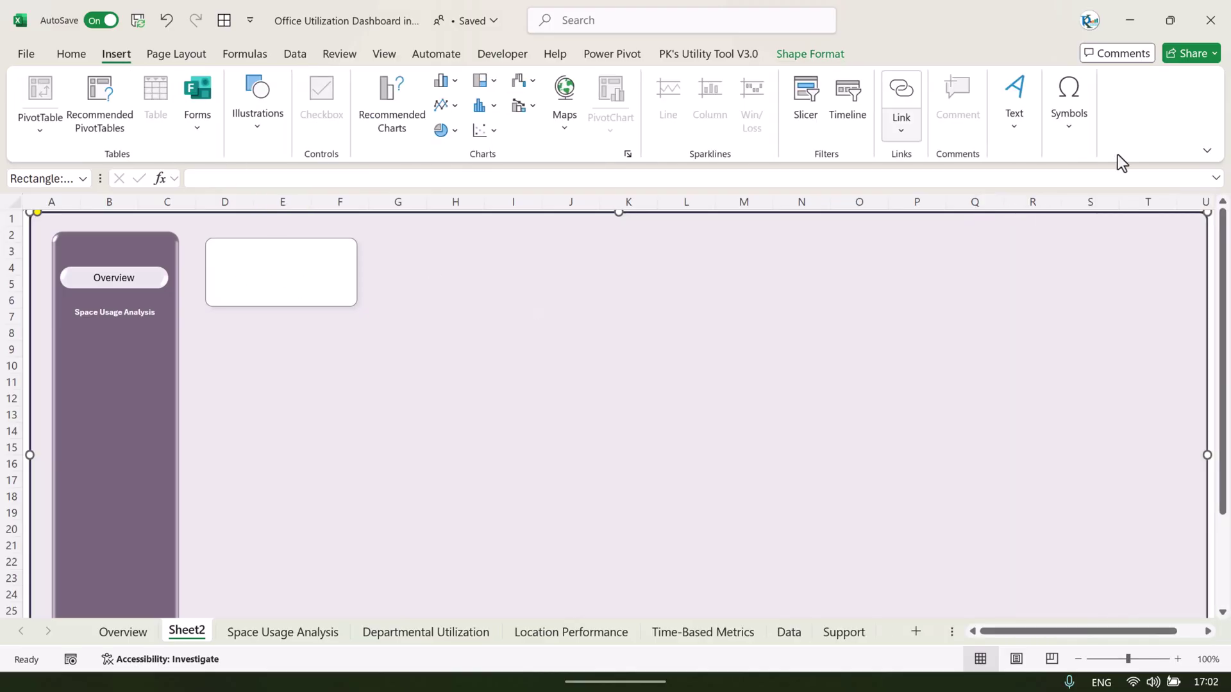
# Step: Draw a text box inside the card linked to =Support!C3
pyautogui.click(1013, 129)
pyautogui.click(1009, 200)
pyautogui.moveTo(223, 280); pyautogui.dragTo(345, 301)
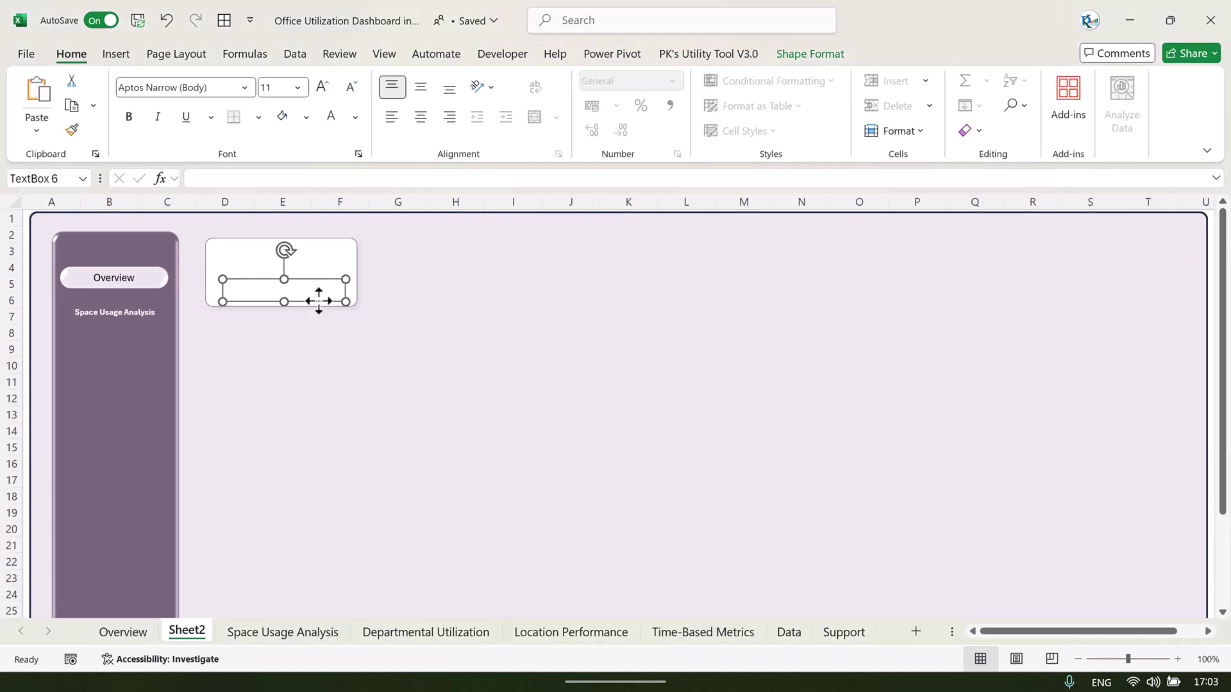
pyautogui.click(266, 178)
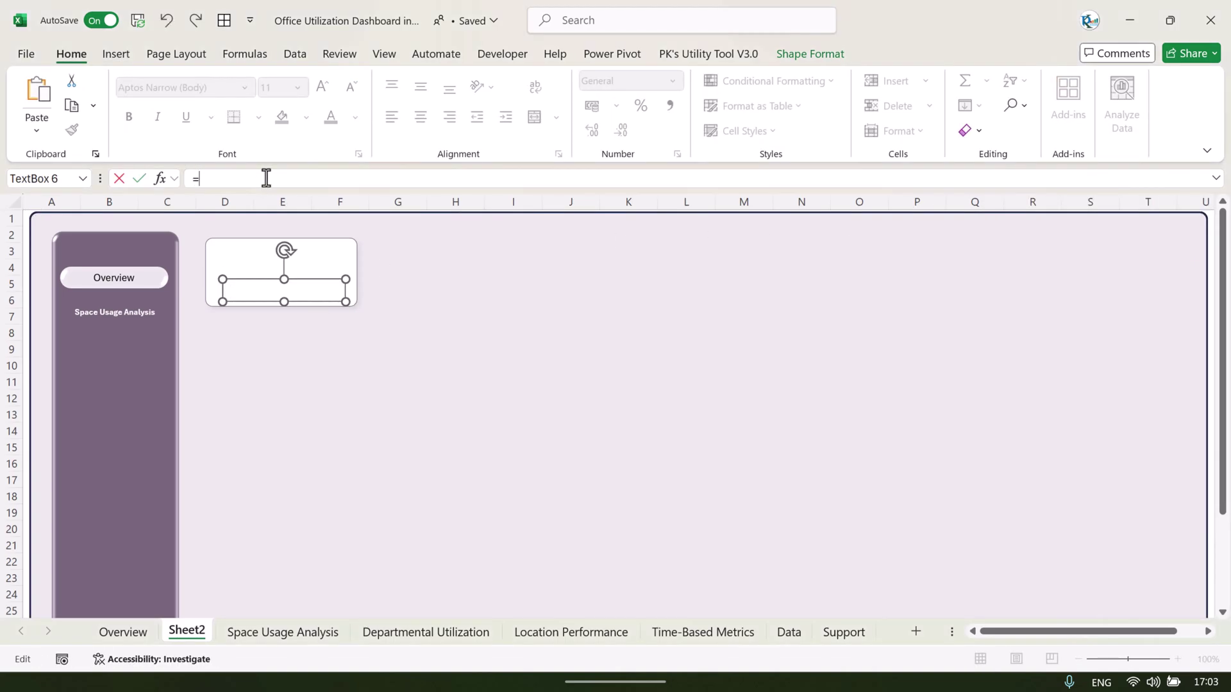
pyautogui.click(853, 634)
pyautogui.moveTo(1163, 632); pyautogui.dragTo(963, 635)
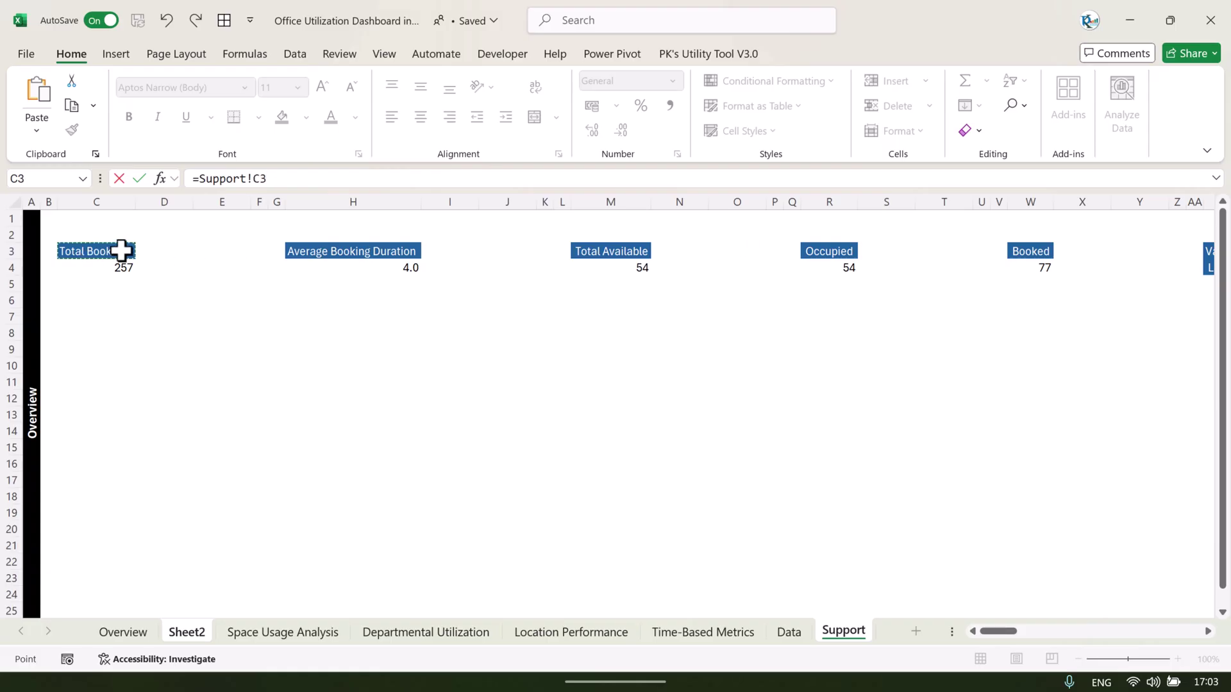
pyautogui.press('Return')
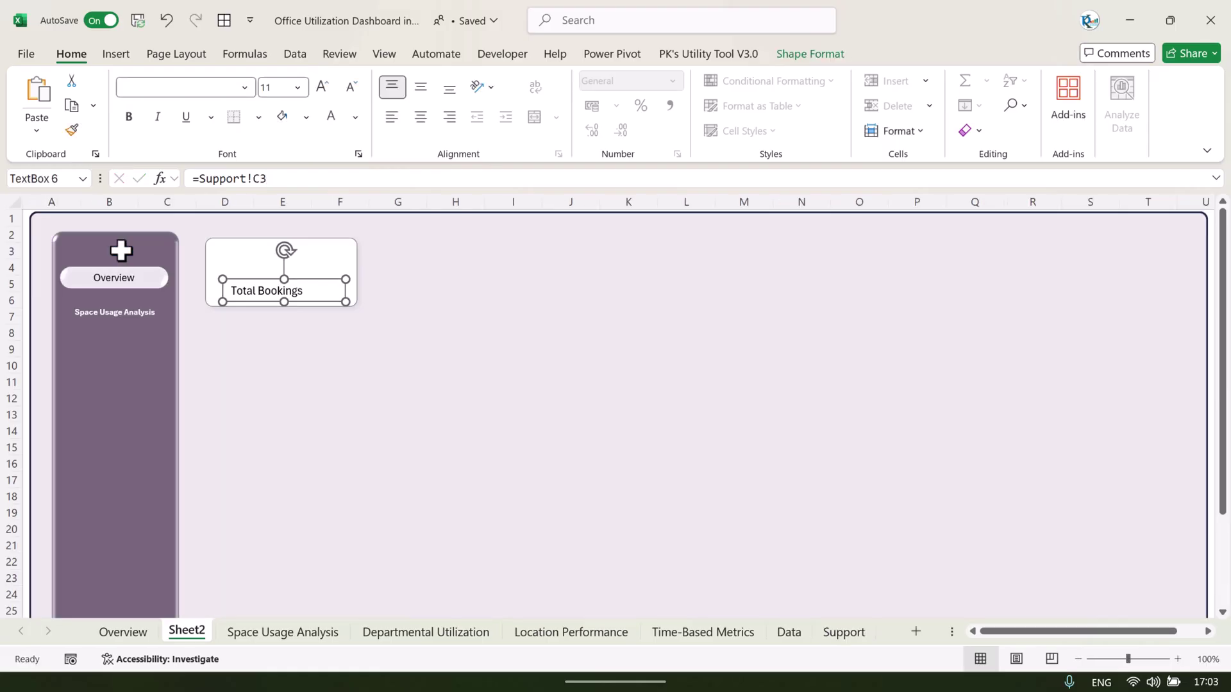
# Step: Centre the label horizontally and vertically, at 10 pt in grey
pyautogui.click(421, 117)
pyautogui.click(420, 87)
pyautogui.click(351, 86)
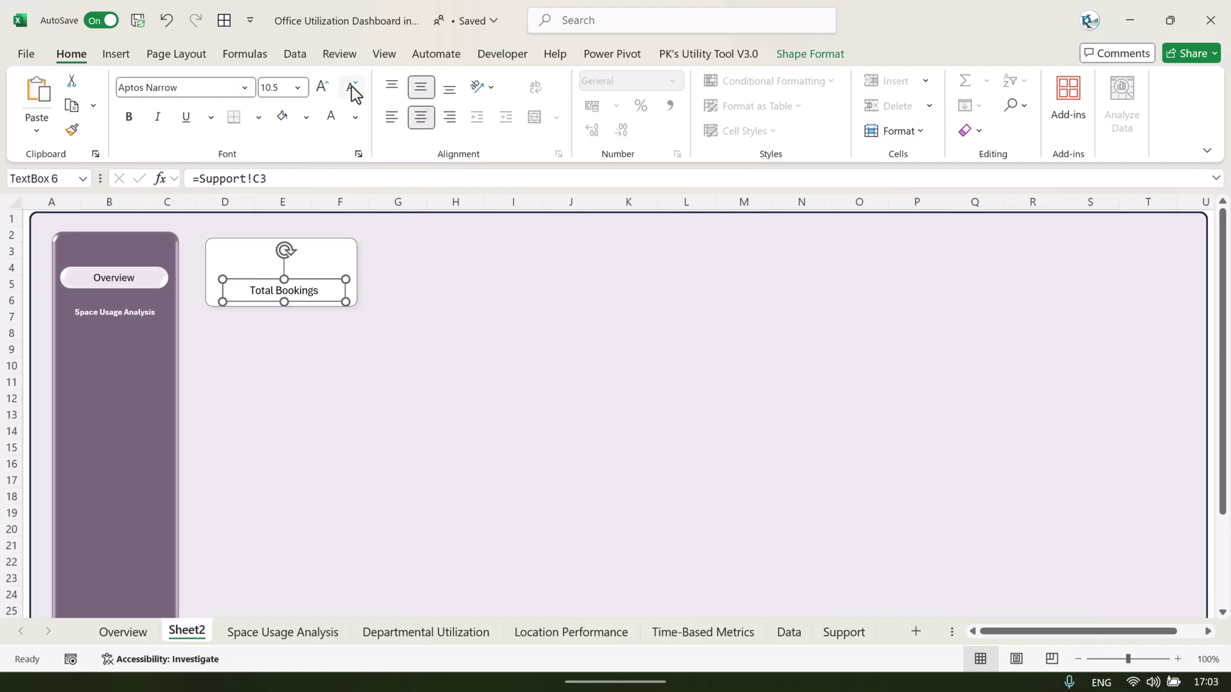
pyautogui.click(352, 86)
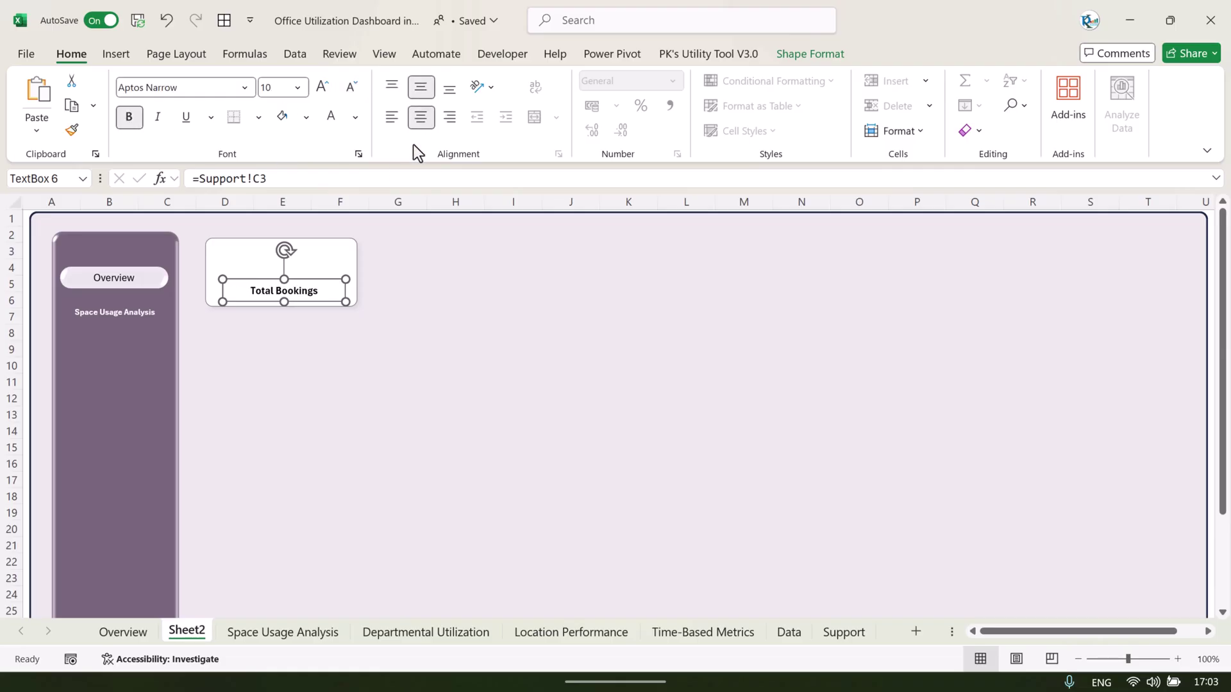
pyautogui.click(357, 117)
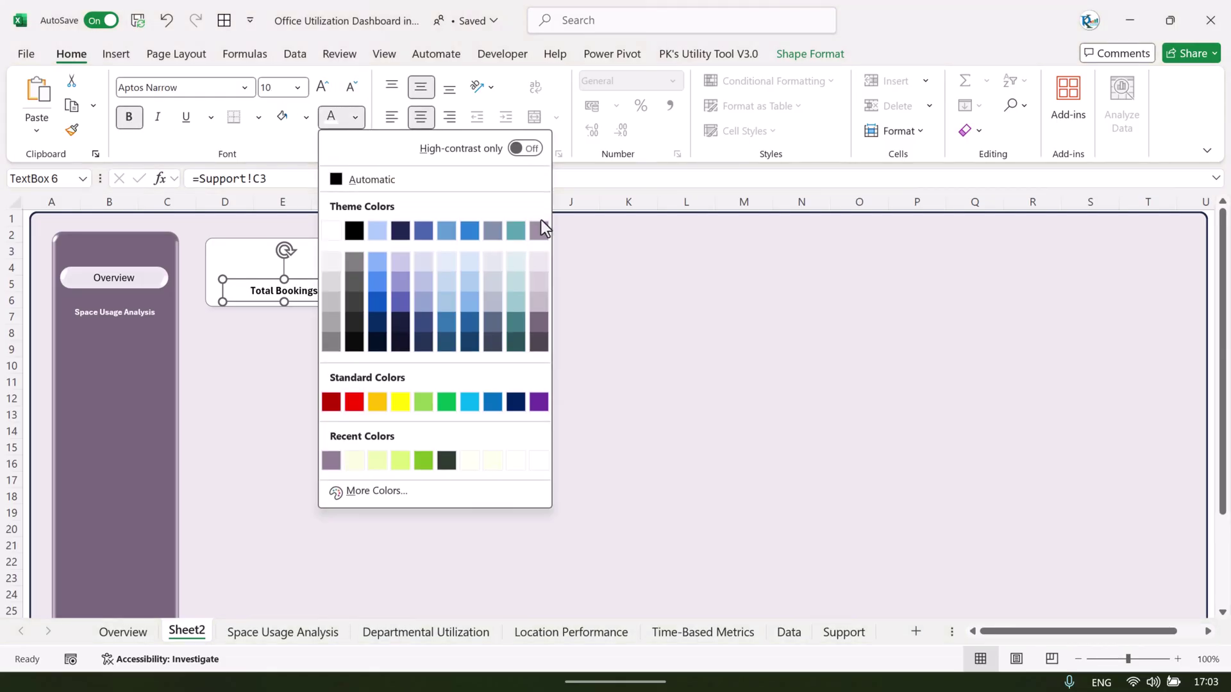
pyautogui.click(544, 321)
# Step: Duplicate the Total Bookings label, place the copy above it, and start a new link formula
pyautogui.hotkey('ctrl', 'd')
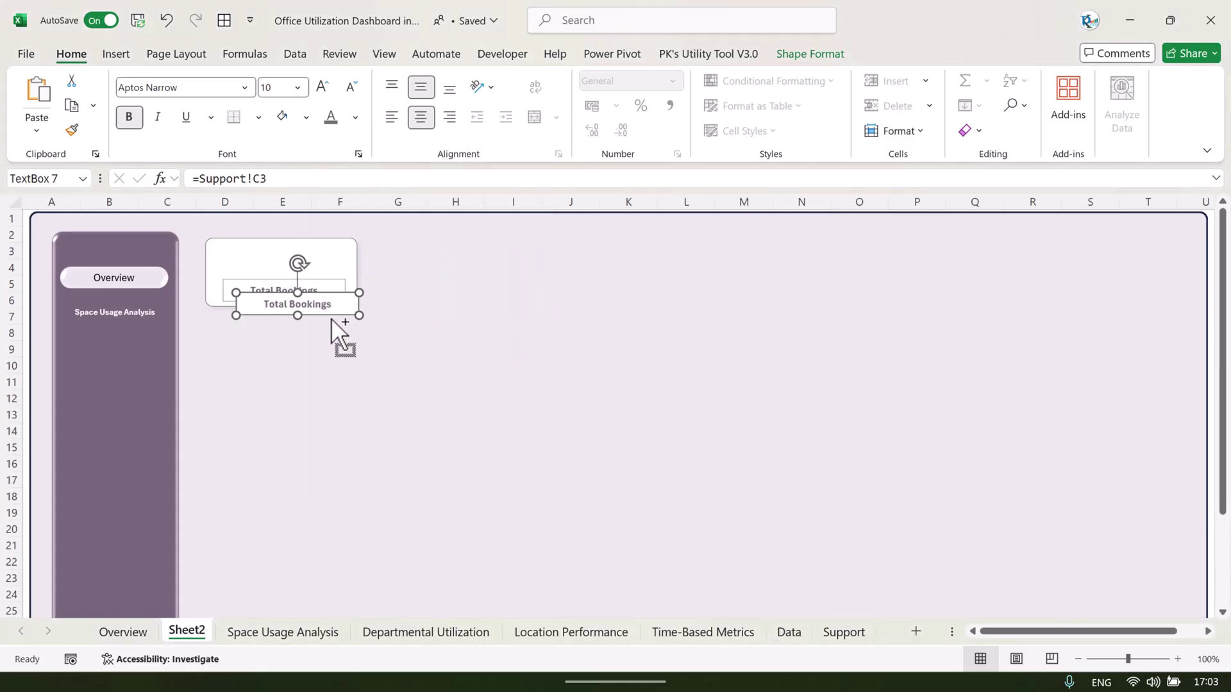
pyautogui.moveTo(339, 309); pyautogui.dragTo(327, 273)
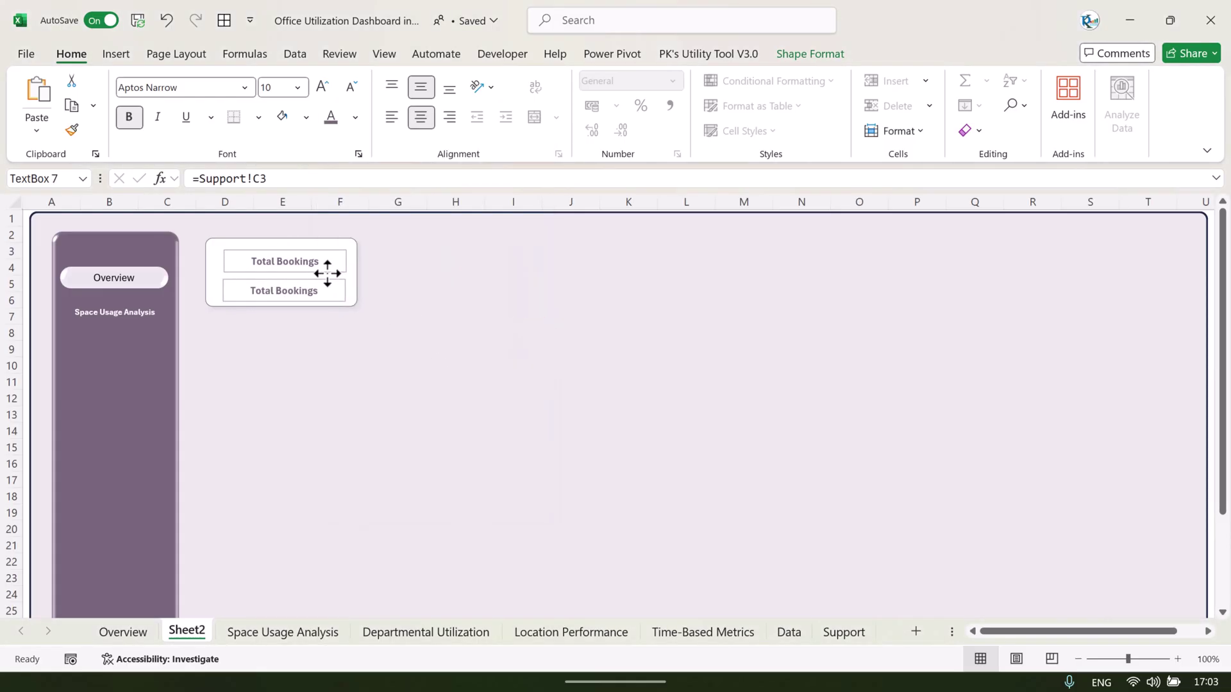
pyautogui.moveTo(295, 179); pyautogui.dragTo(192, 178)
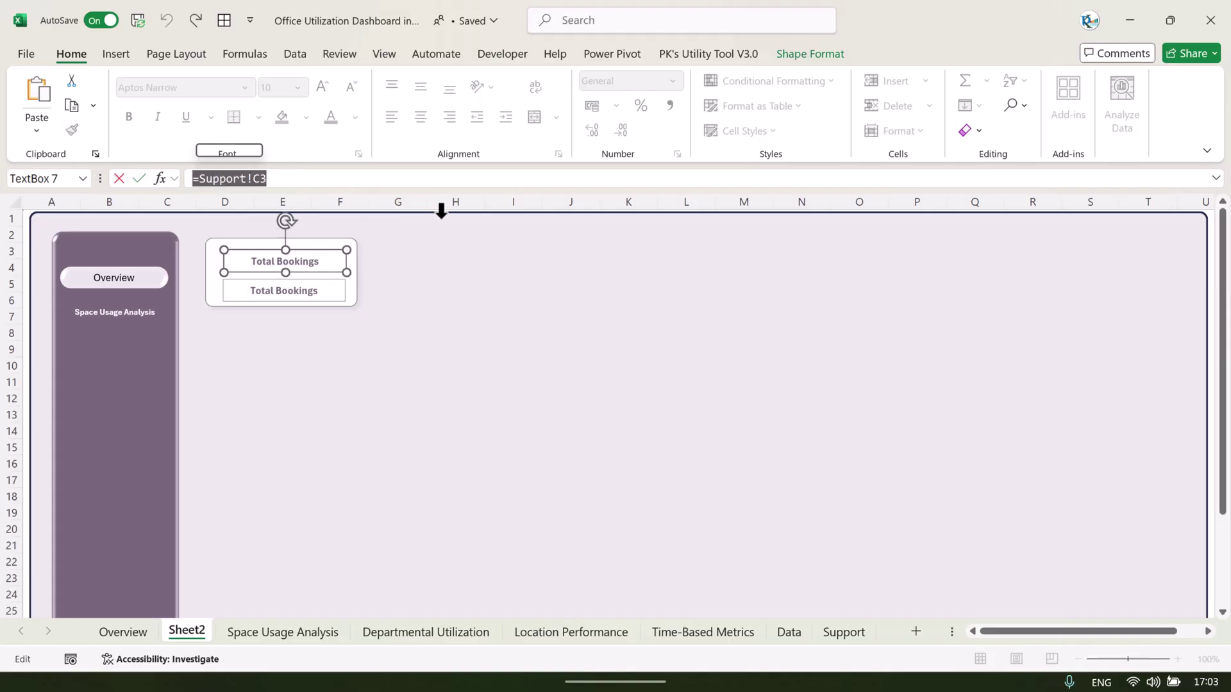
pyautogui.write('=')
pyautogui.click(843, 632)
# Step: Link the copy to Support!C4 and remove fill and outline from both text boxes
pyautogui.click(103, 266)
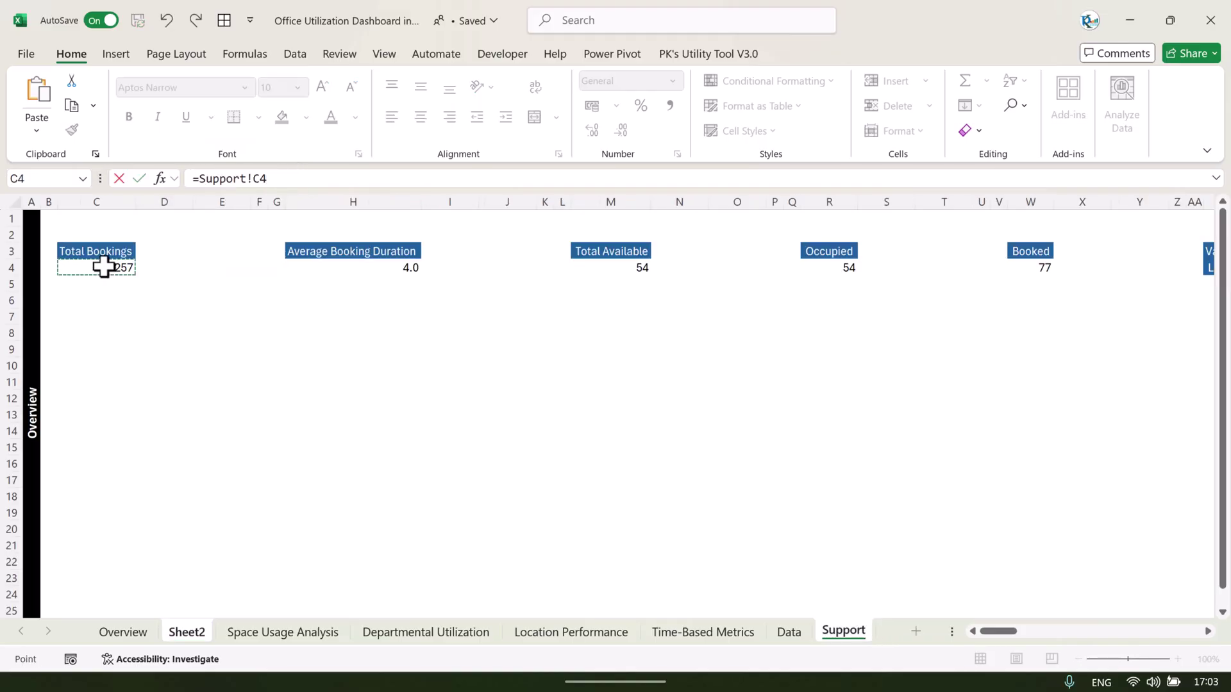
pyautogui.press('Return')
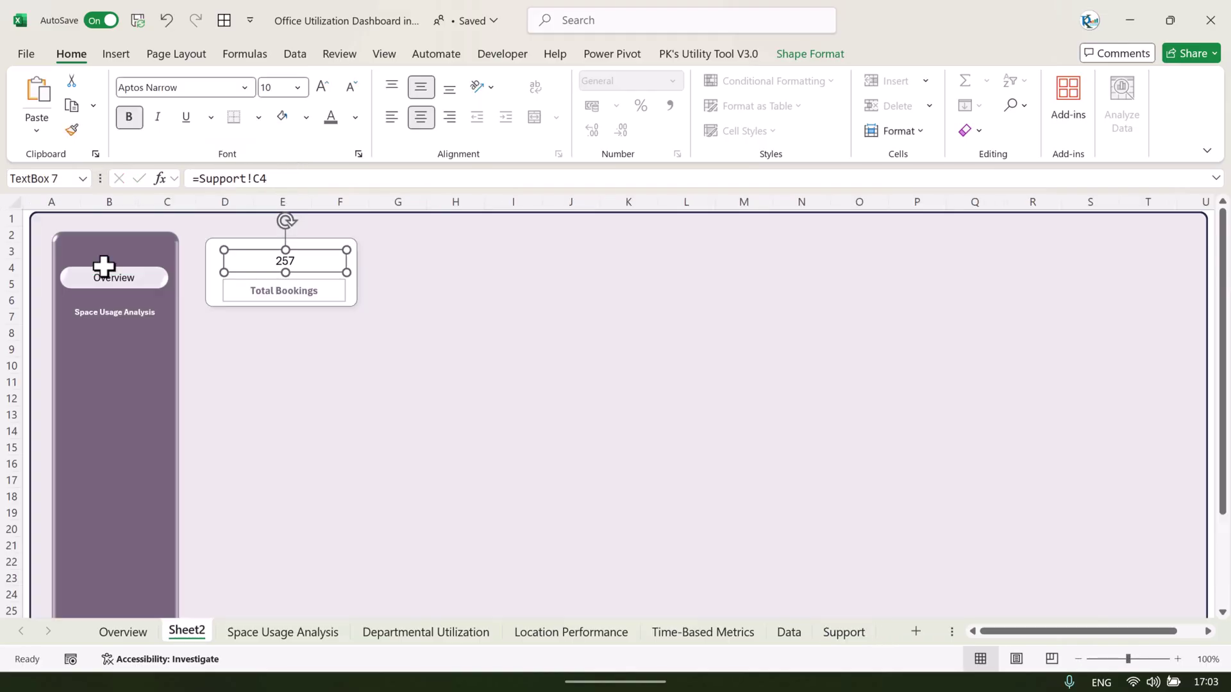
pyautogui.keyDown('shift'); pyautogui.click(324, 301); pyautogui.keyUp('shift')
pyautogui.click(810, 53)
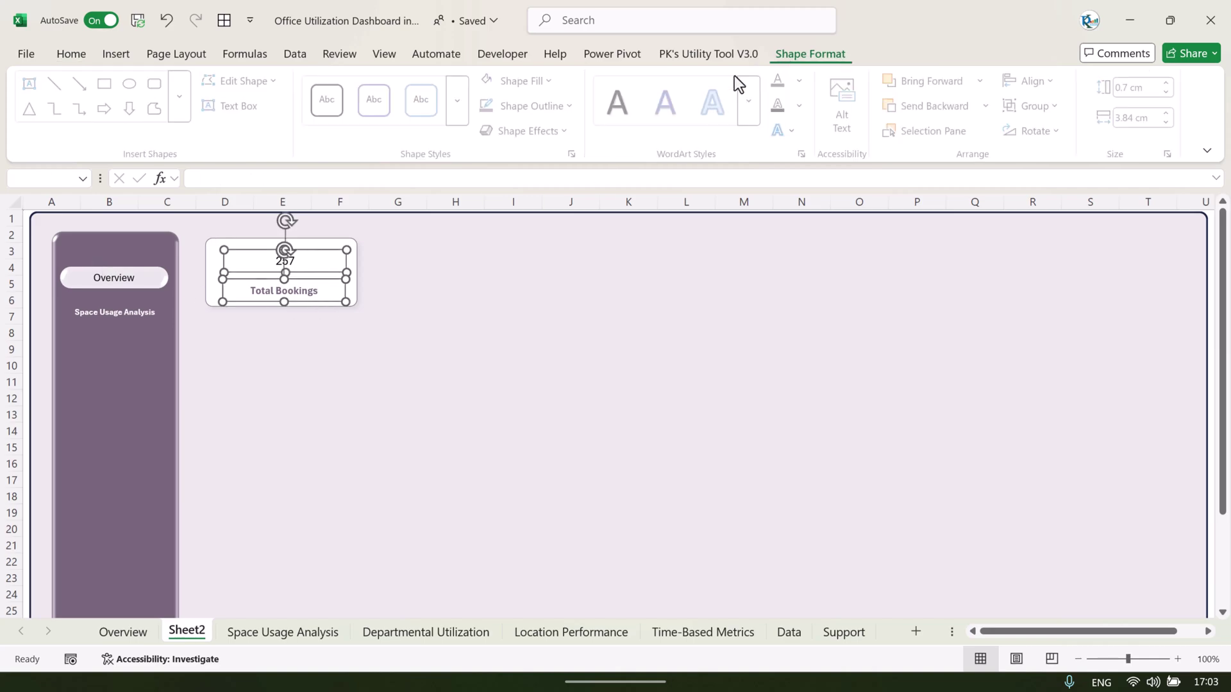
pyautogui.click(513, 81)
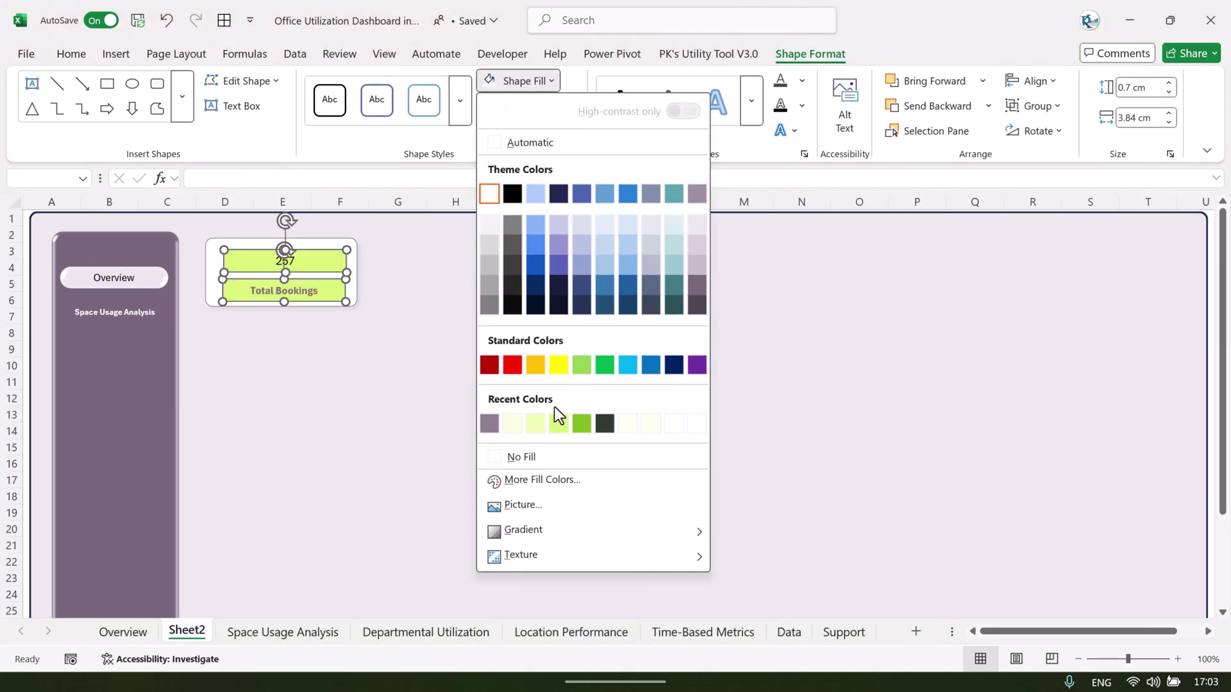
pyautogui.click(547, 455)
pyautogui.click(540, 108)
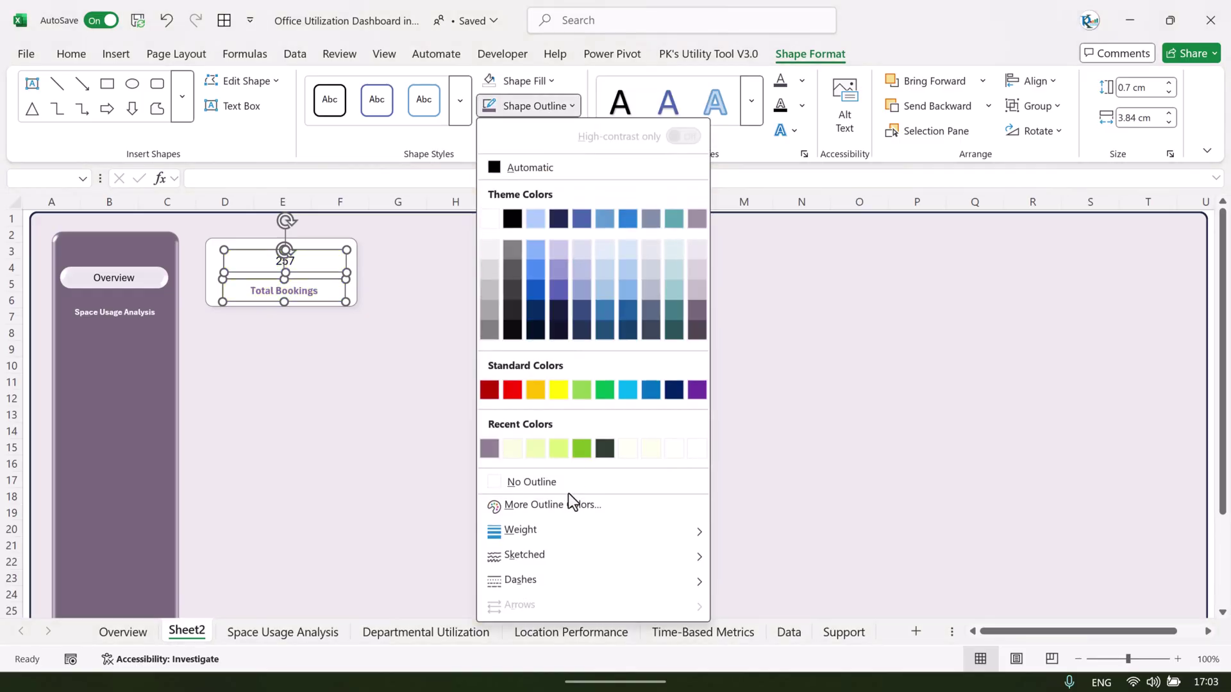
pyautogui.click(532, 482)
pyautogui.click(431, 322)
# Step: Give the 257 number a dark colour and enlarge it to 24 pt, then compare with Overview
pyautogui.click(286, 258)
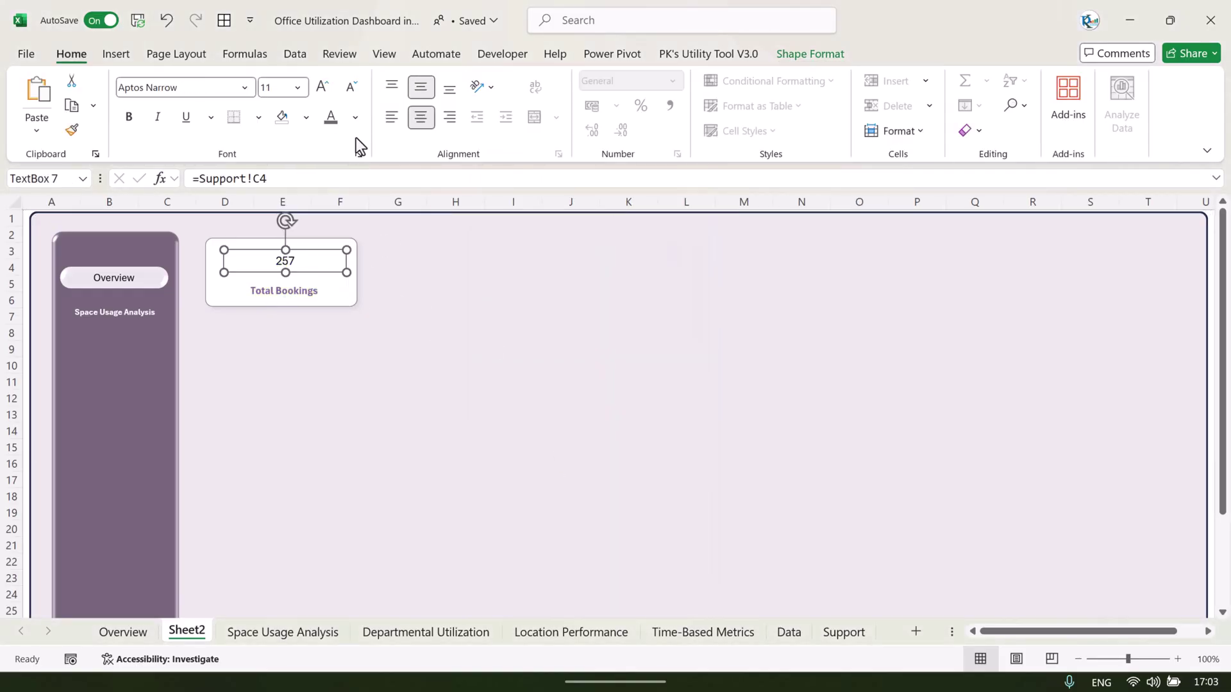
pyautogui.click(357, 118)
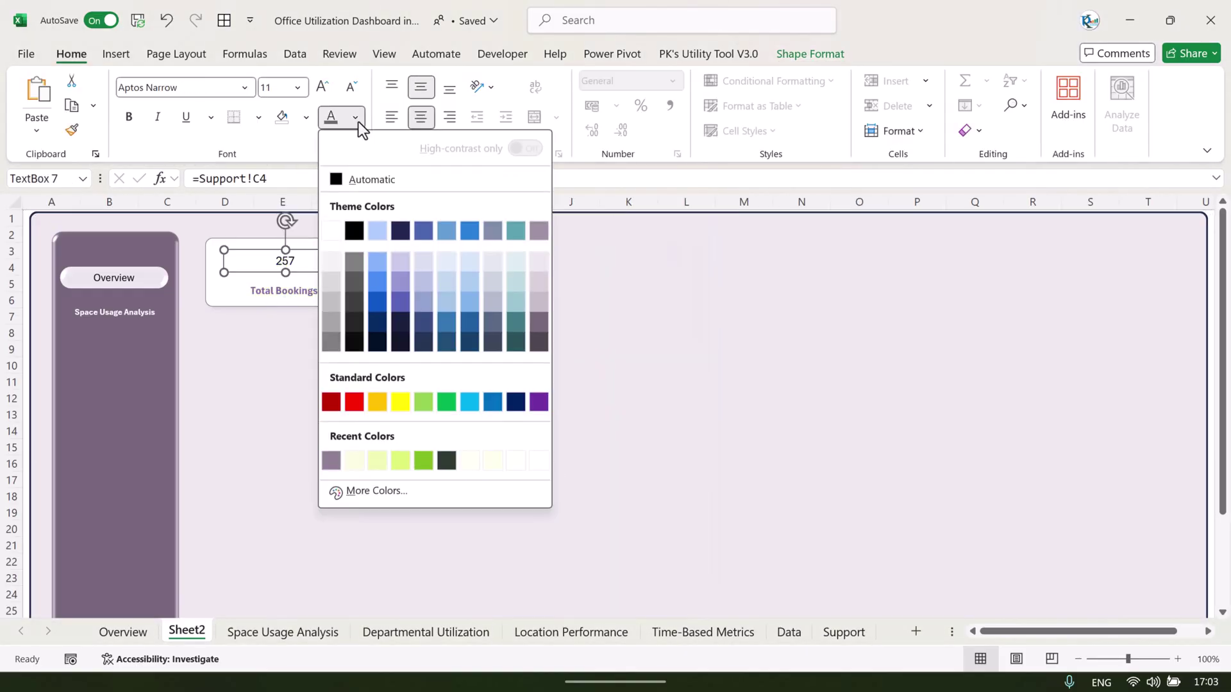
pyautogui.click(538, 342)
pyautogui.click(323, 90)
pyautogui.click(324, 90)
pyautogui.click(324, 90)
pyautogui.click(324, 90)
pyautogui.click(324, 90)
pyautogui.click(324, 90)
pyautogui.click(324, 90)
pyautogui.click(462, 269)
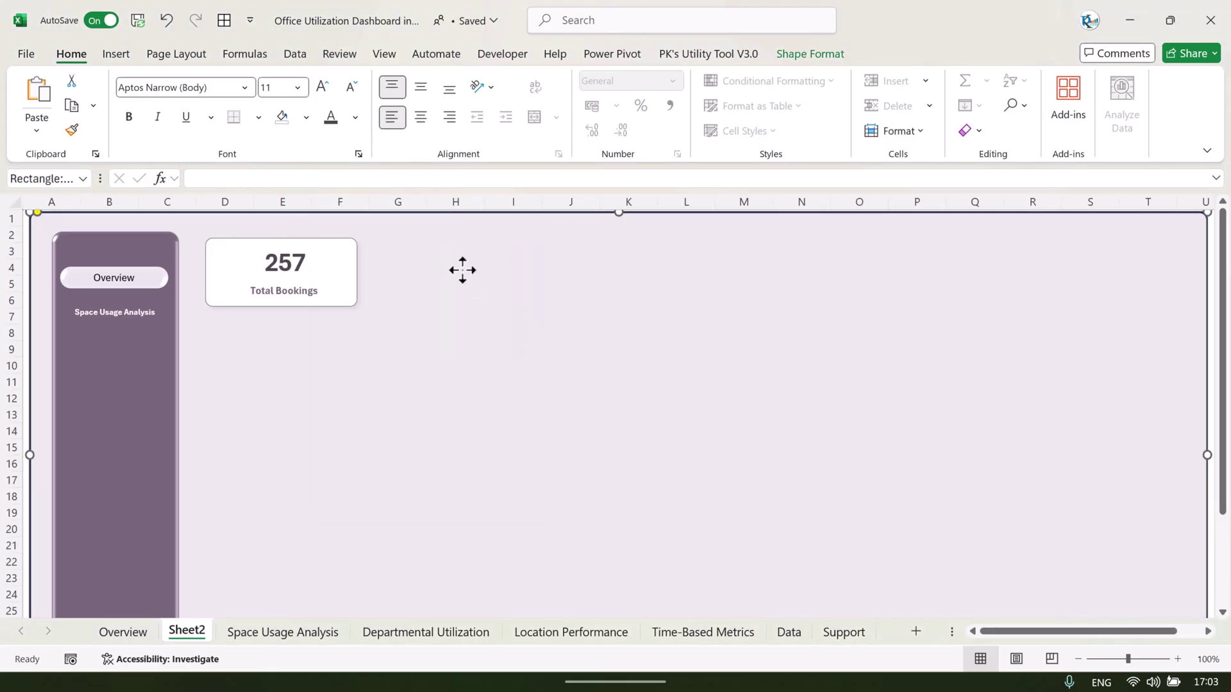
pyautogui.click(125, 632)
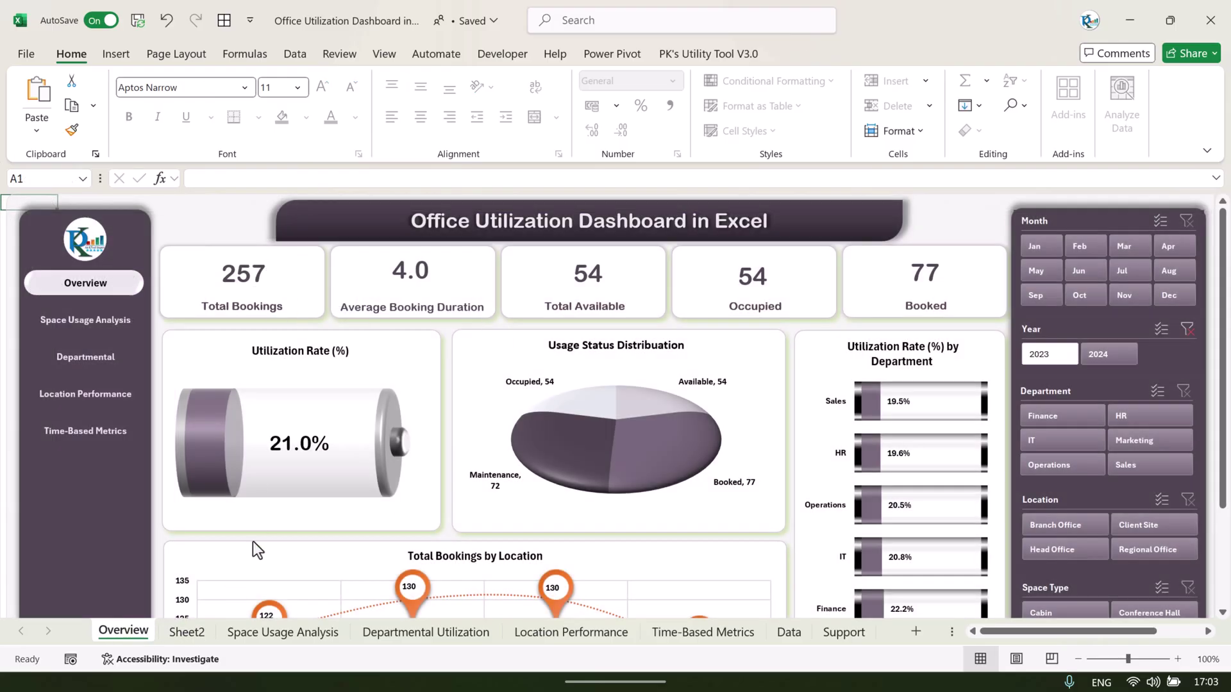
pyautogui.hotkey('ctrl', 'pagedown')
# Step: Set the 257 number and Total Bookings label to Arial Rounded MT Bold
pyautogui.click(301, 266)
pyautogui.keyDown('shift'); pyautogui.click(310, 288); pyautogui.keyUp('shift')
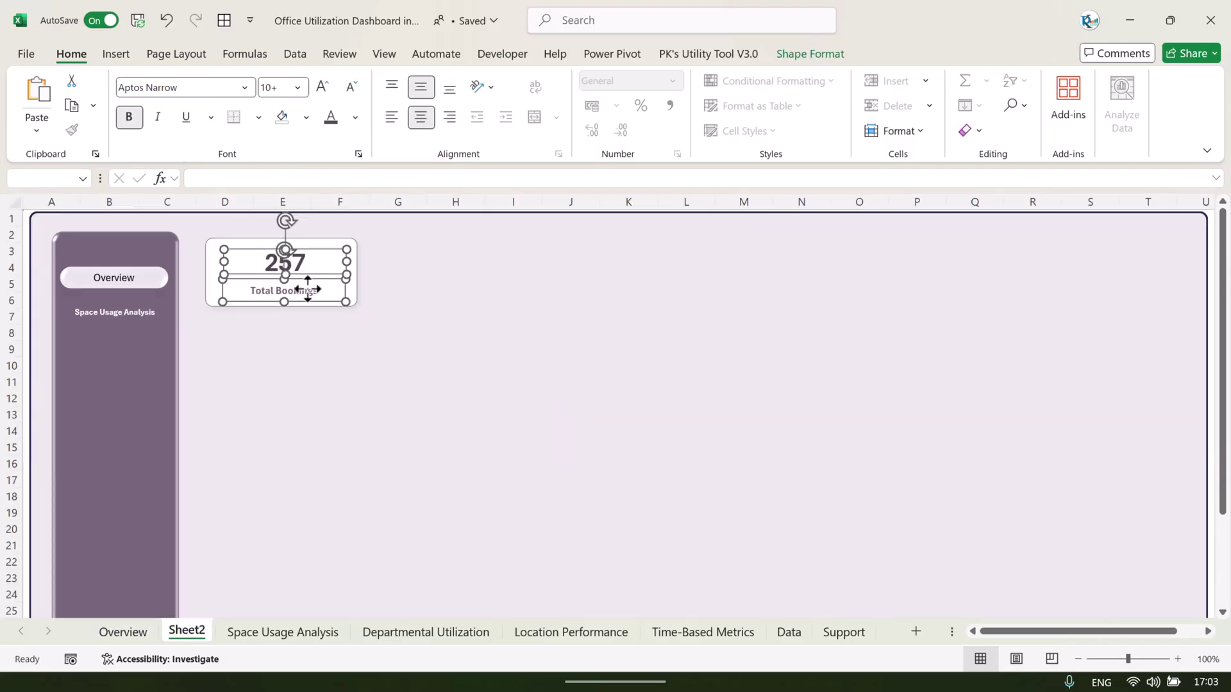
pyautogui.click(222, 90)
pyautogui.write('Arial Rounded MT Bold')
pyautogui.press('Return')
pyautogui.click(552, 314)
# Step: Turn bold off on the 257 number and compare against the Overview dashboard
pyautogui.click(282, 260)
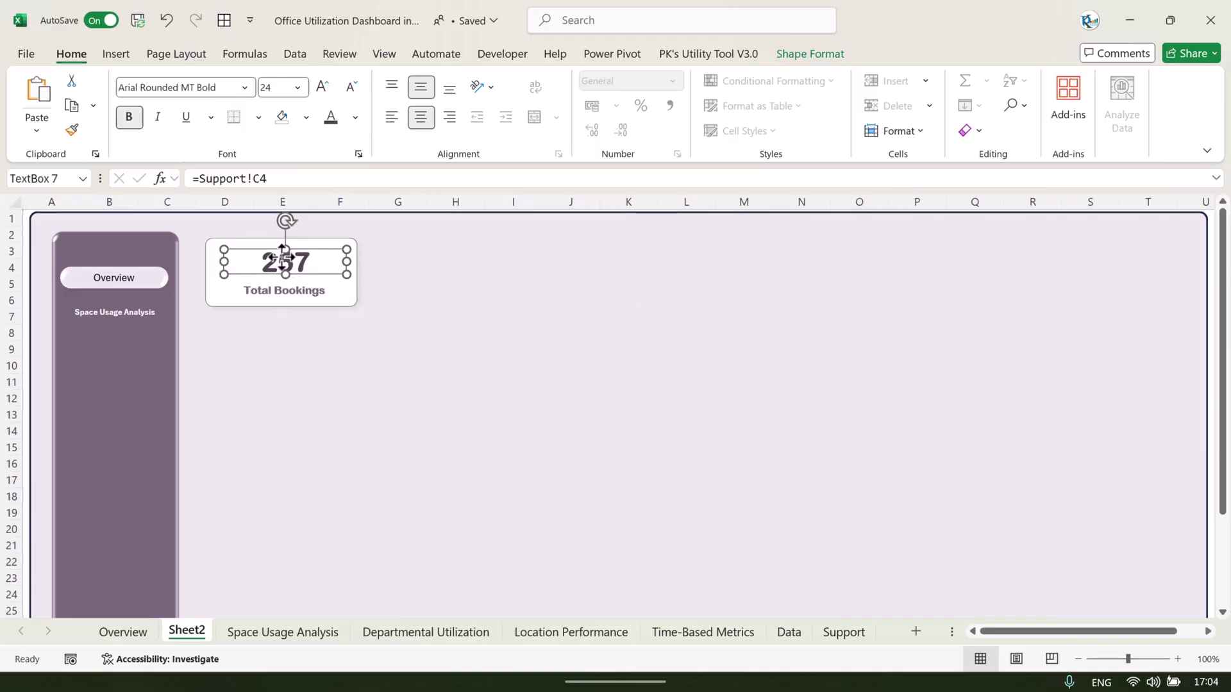
pyautogui.click(128, 117)
pyautogui.click(508, 307)
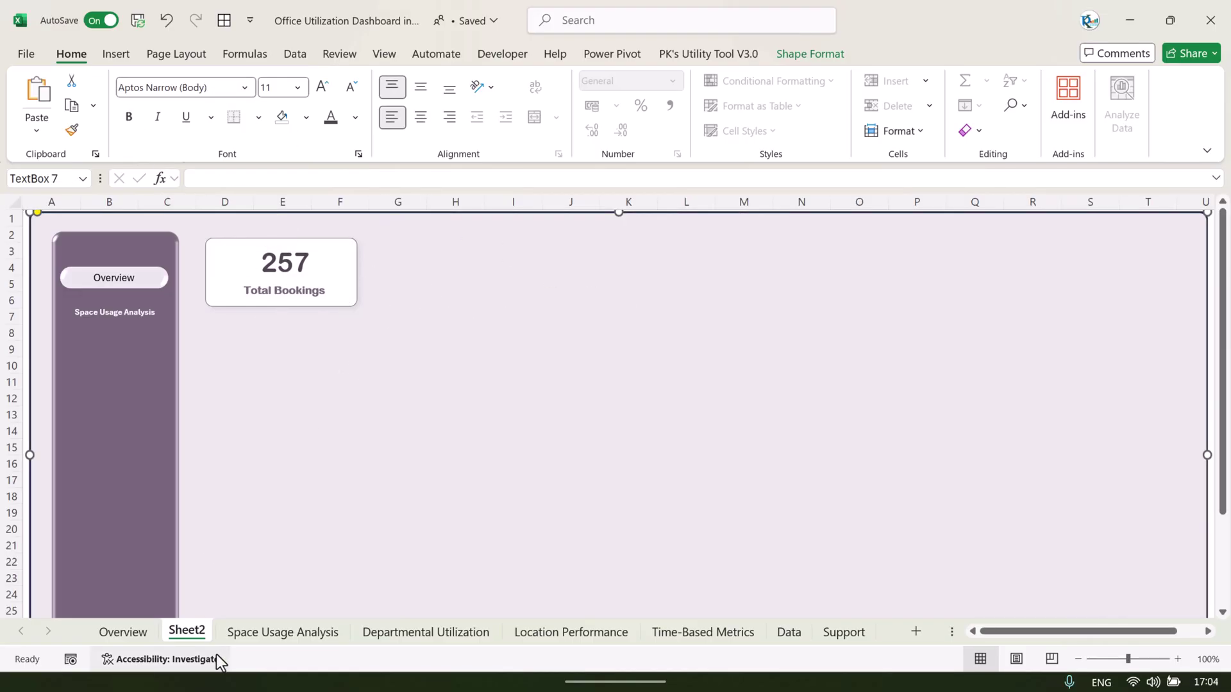
pyautogui.click(122, 632)
pyautogui.click(187, 631)
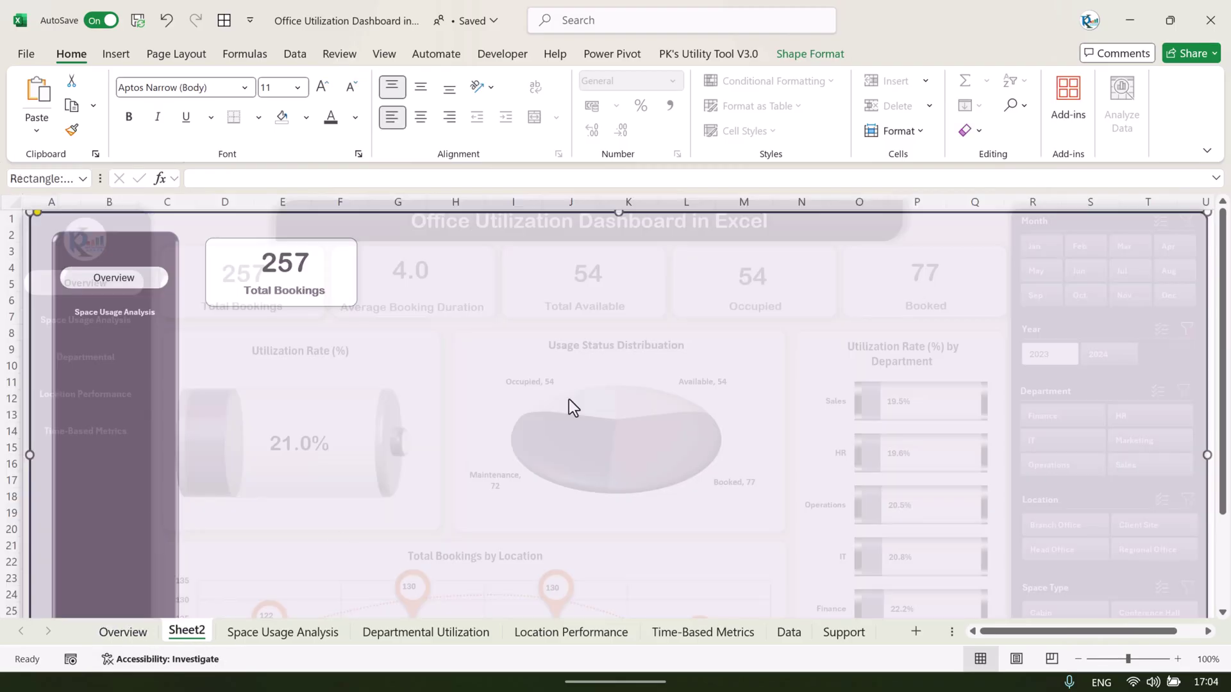
pyautogui.click(118, 56)
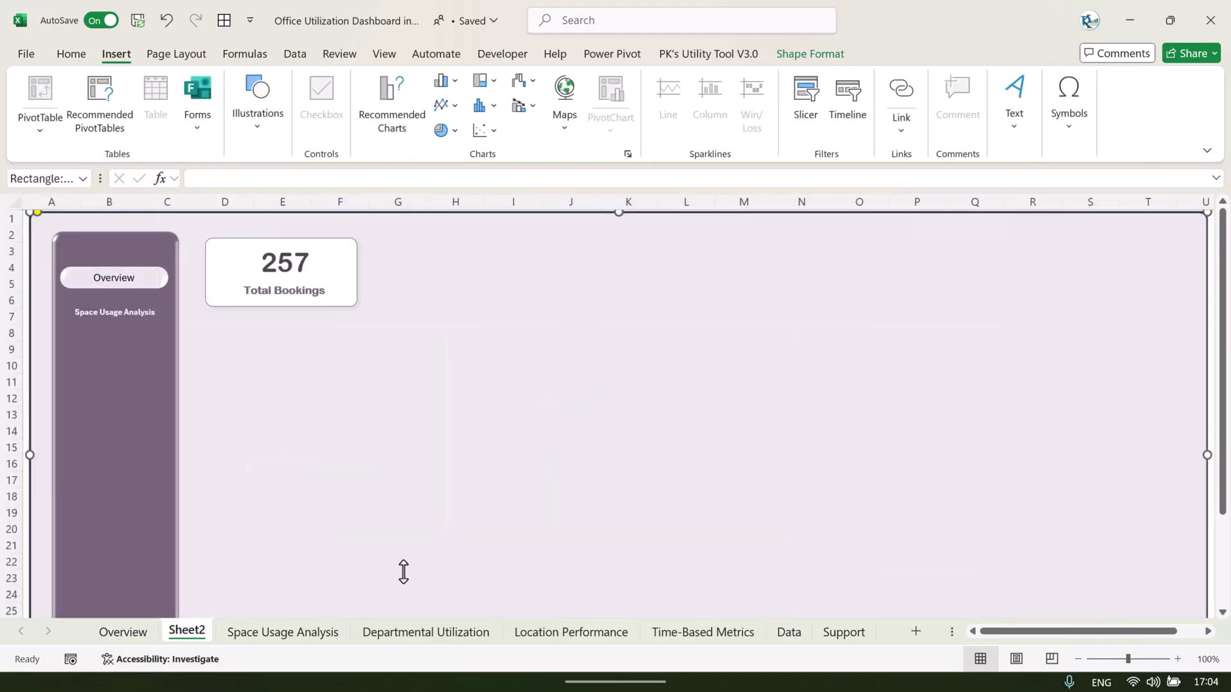
# Step: Create a Space Type slicer from the Support pivot table and move it onto Sheet2
pyautogui.click(842, 631)
pyautogui.click(118, 264)
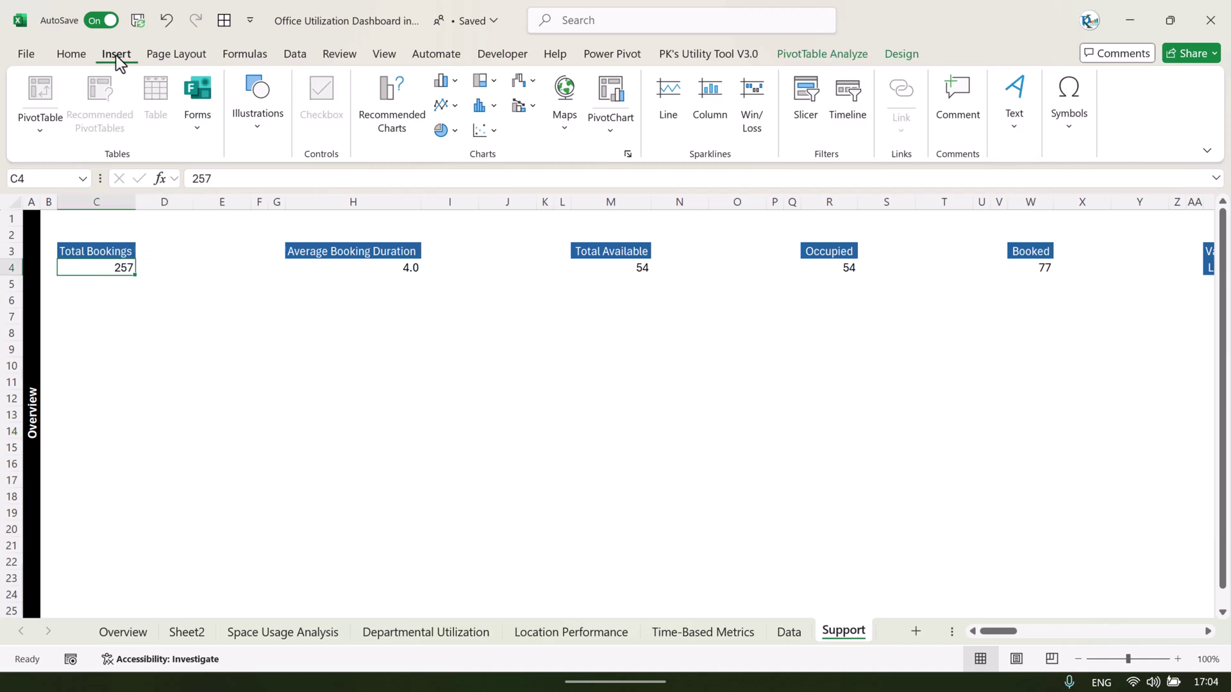
pyautogui.click(813, 114)
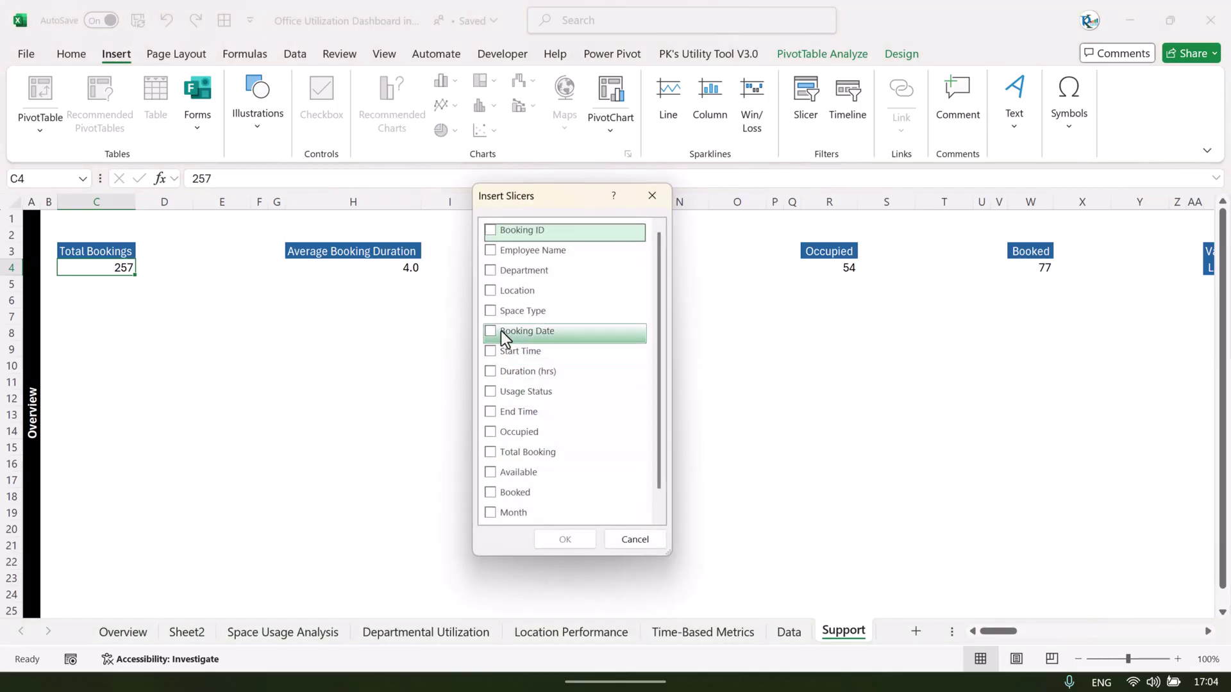
pyautogui.click(490, 311)
pyautogui.click(565, 537)
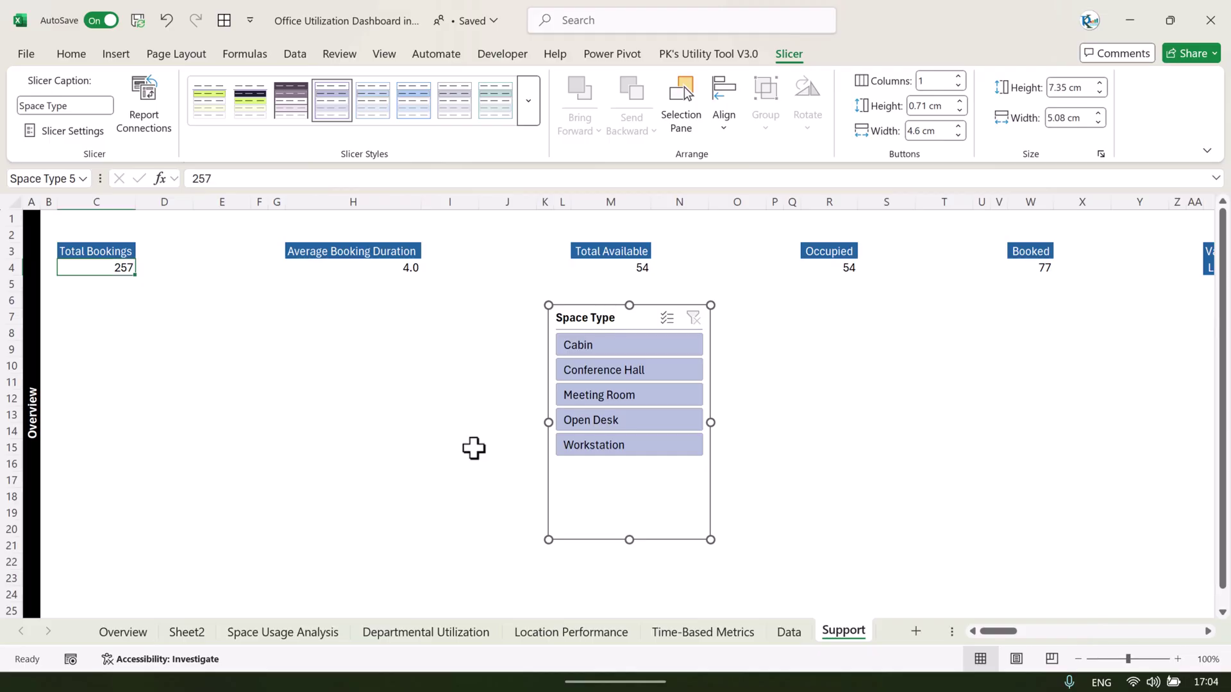
pyautogui.hotkey('ctrl', 'x')
pyautogui.click(203, 633)
pyautogui.hotkey('ctrl', 'v')
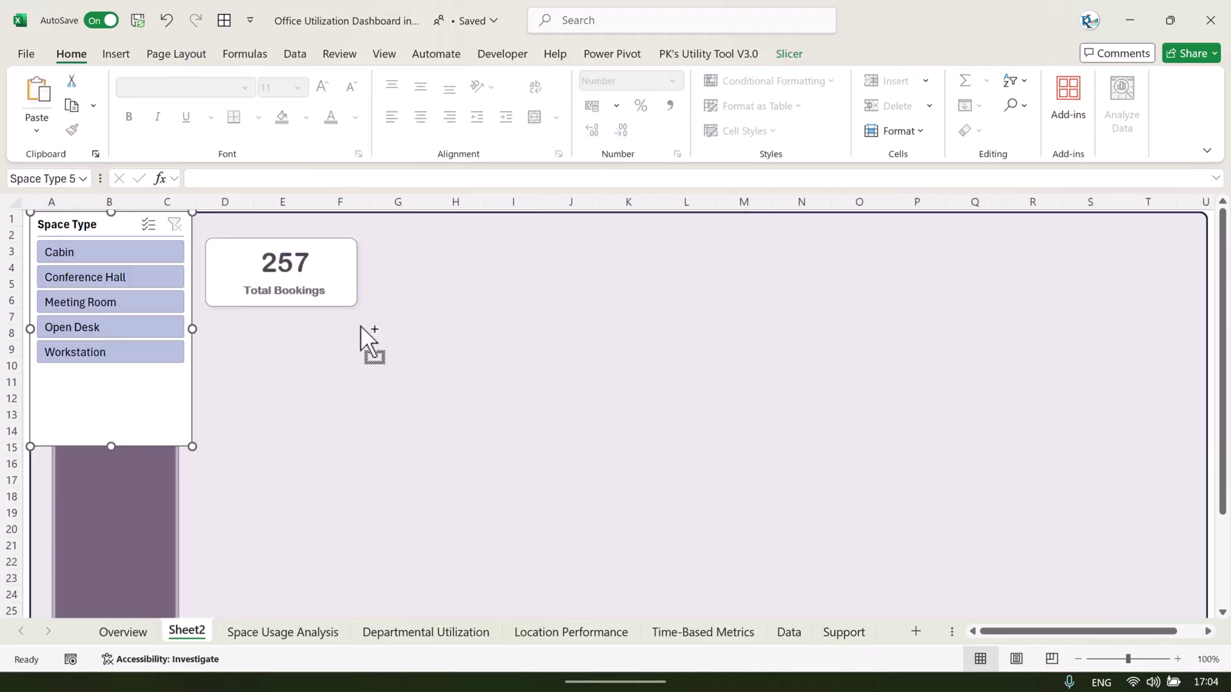
pyautogui.moveTo(67, 224); pyautogui.dragTo(735, 222)
# Step: Test the slicer on Cabin, Meeting Room, Workstation and Conference Hall, clear it, and shift it right
pyautogui.click(772, 249)
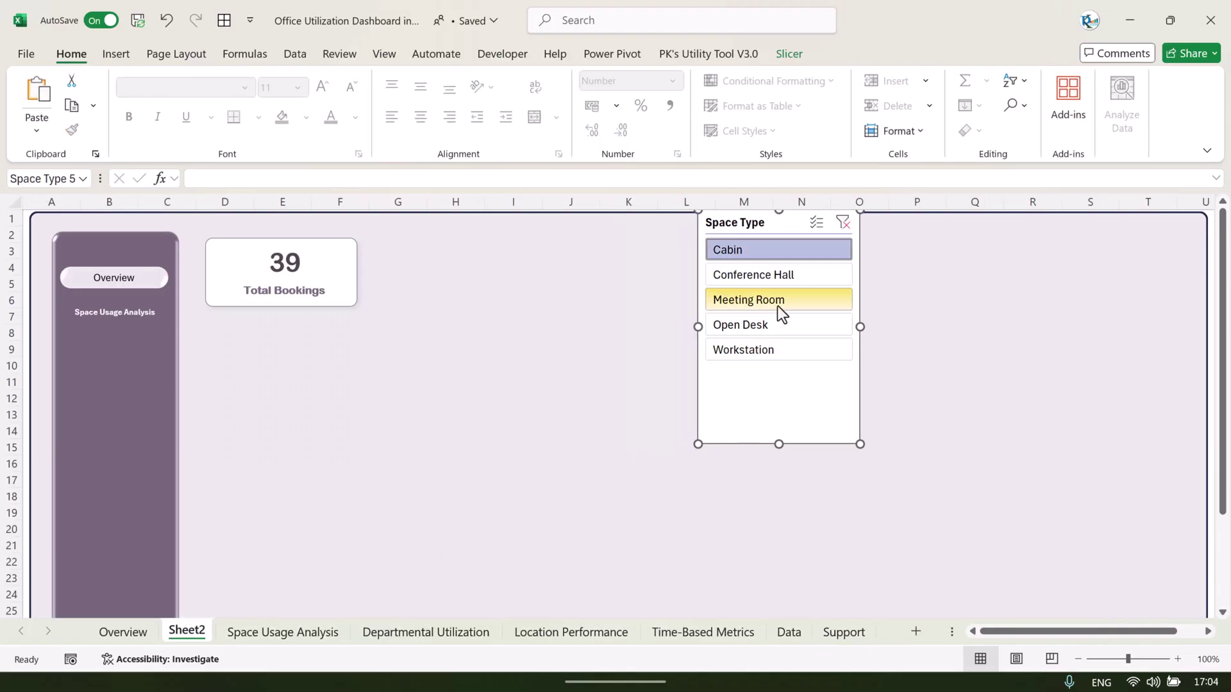
pyautogui.click(780, 306)
pyautogui.click(772, 346)
pyautogui.click(766, 272)
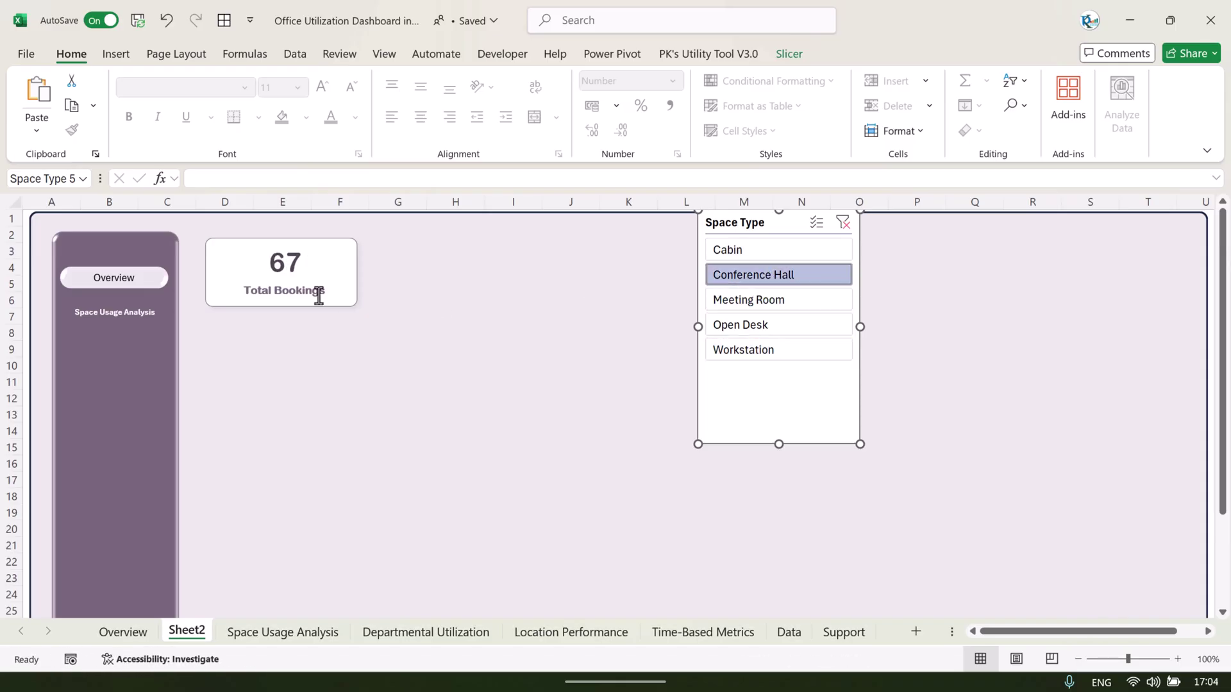
pyautogui.click(843, 222)
pyautogui.moveTo(775, 233); pyautogui.dragTo(1087, 248)
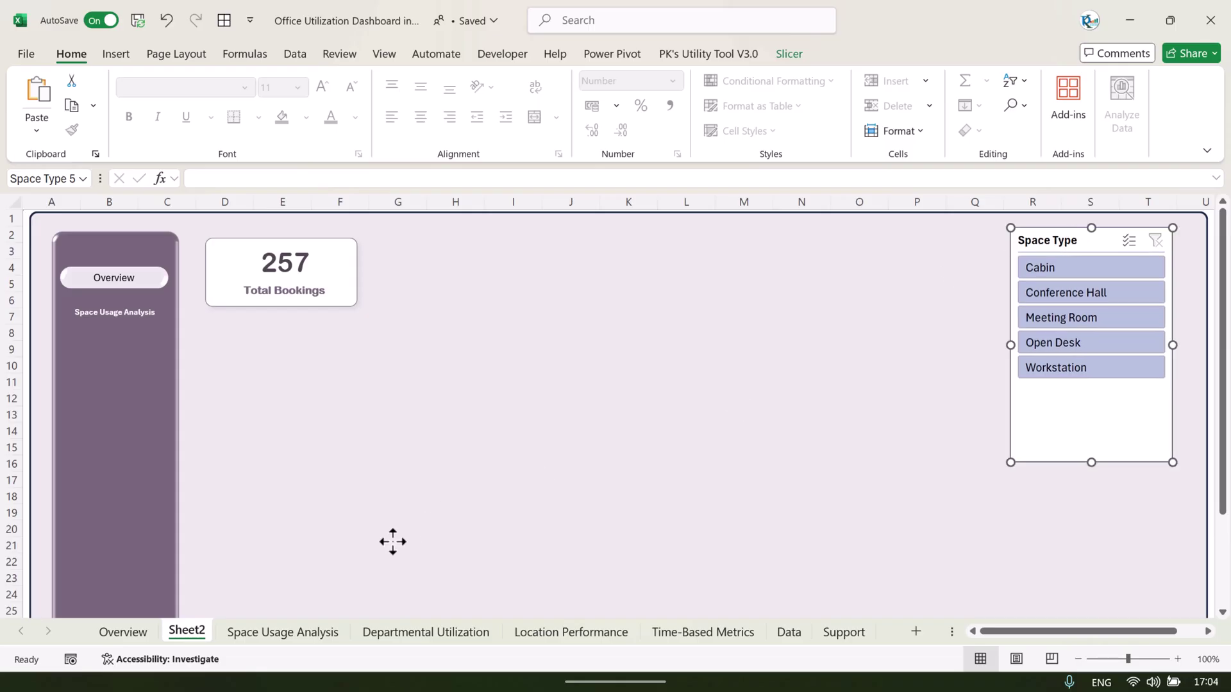
pyautogui.click(129, 632)
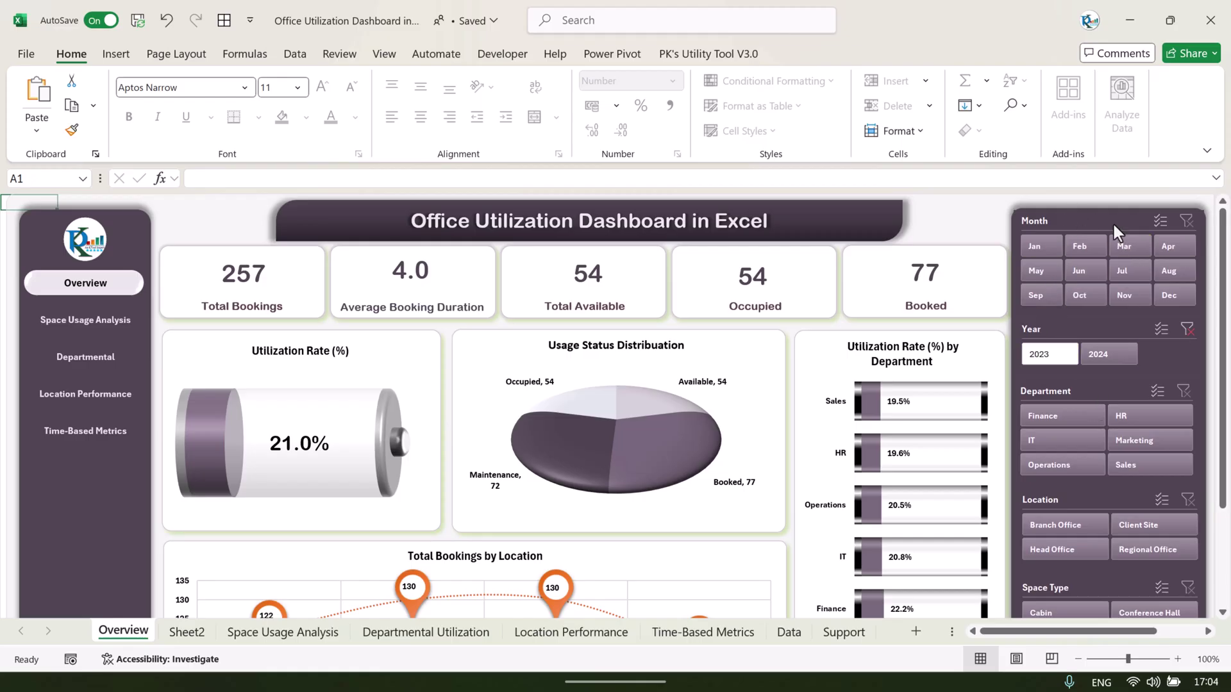
# Step: Scroll the Overview dashboard to review 257 bookings, 4.0 average duration and 21.0% utilization
pyautogui.scroll(-1, 898, 417)
pyautogui.scroll(1, 904, 414)
pyautogui.scroll(-1, 333, 545)
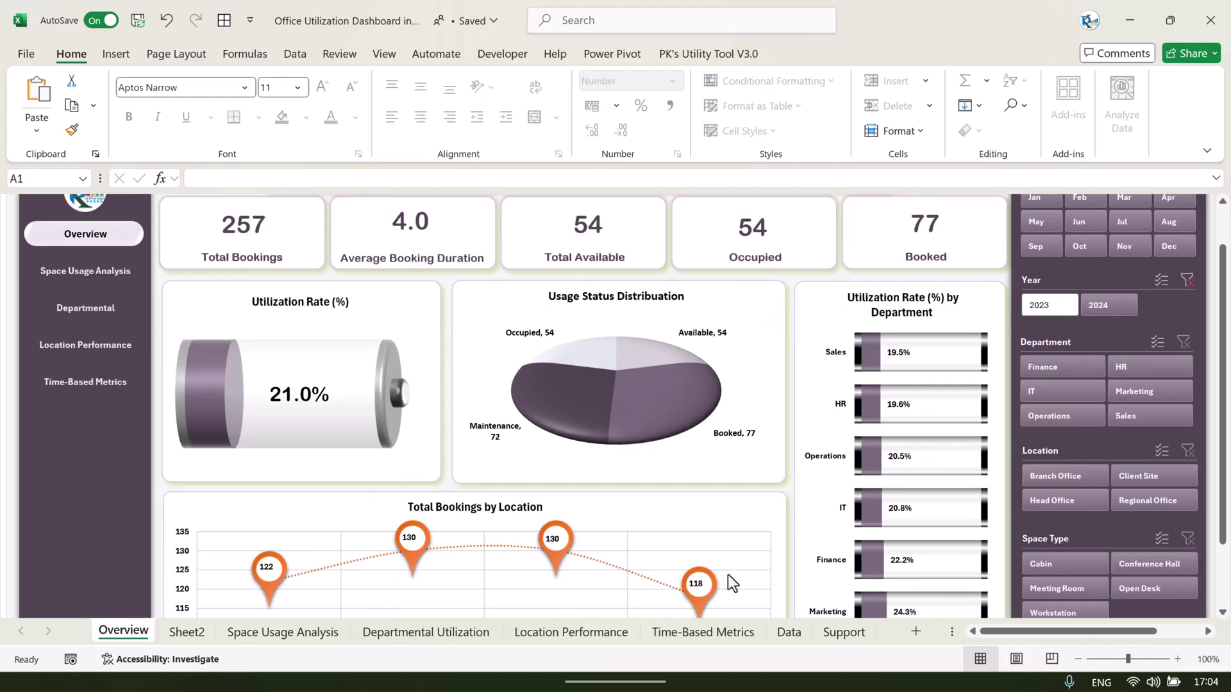
pyautogui.scroll(1, 455, 391)
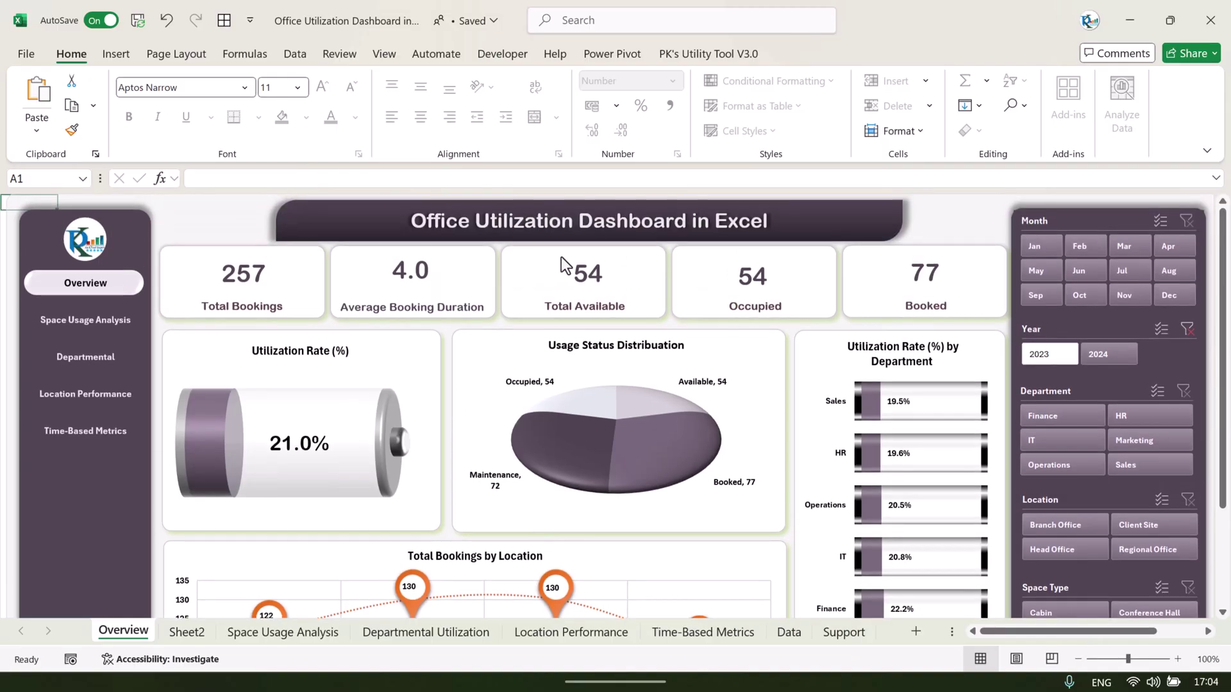